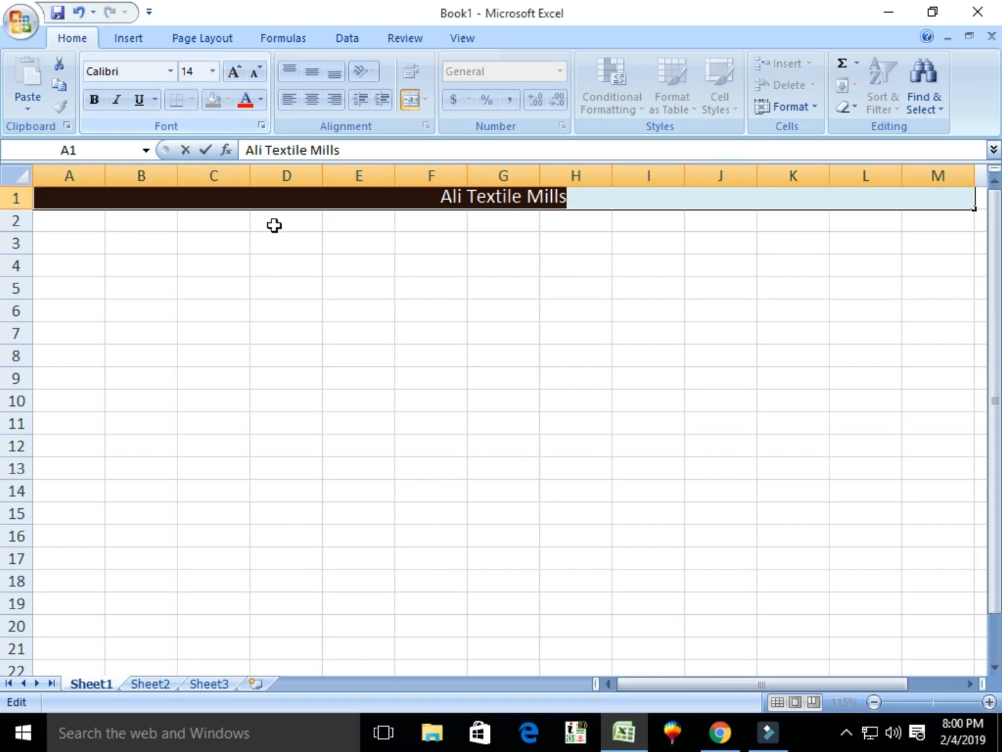
Commit the company title and enter the first three employee names in A2 to A4.
left_click(274, 226)
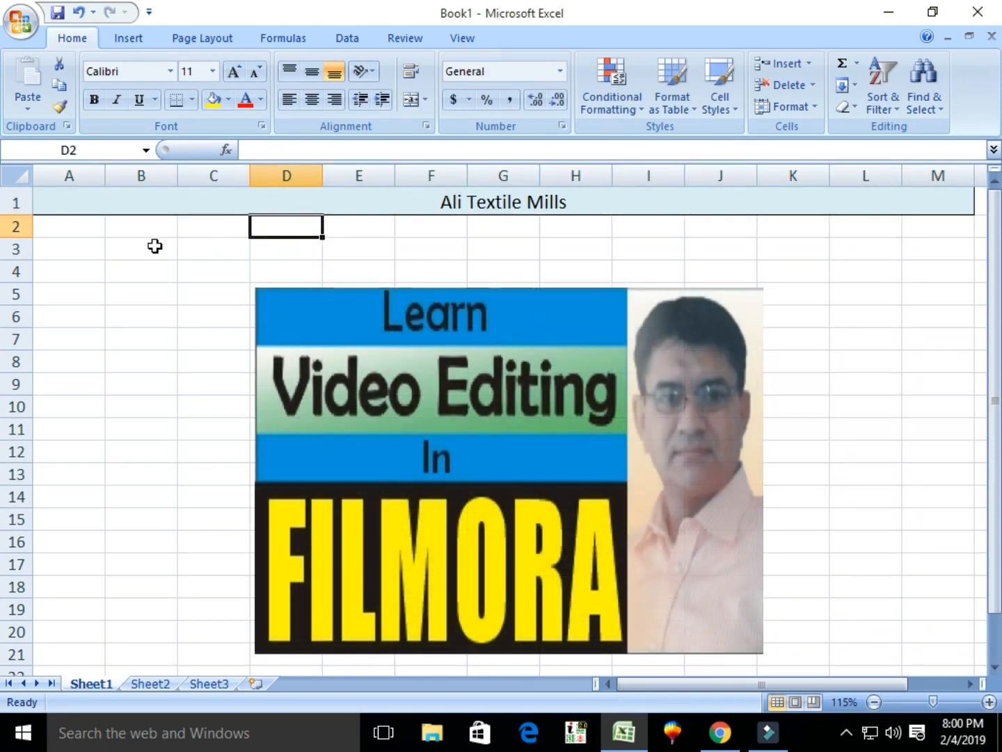
left_click(73, 230)
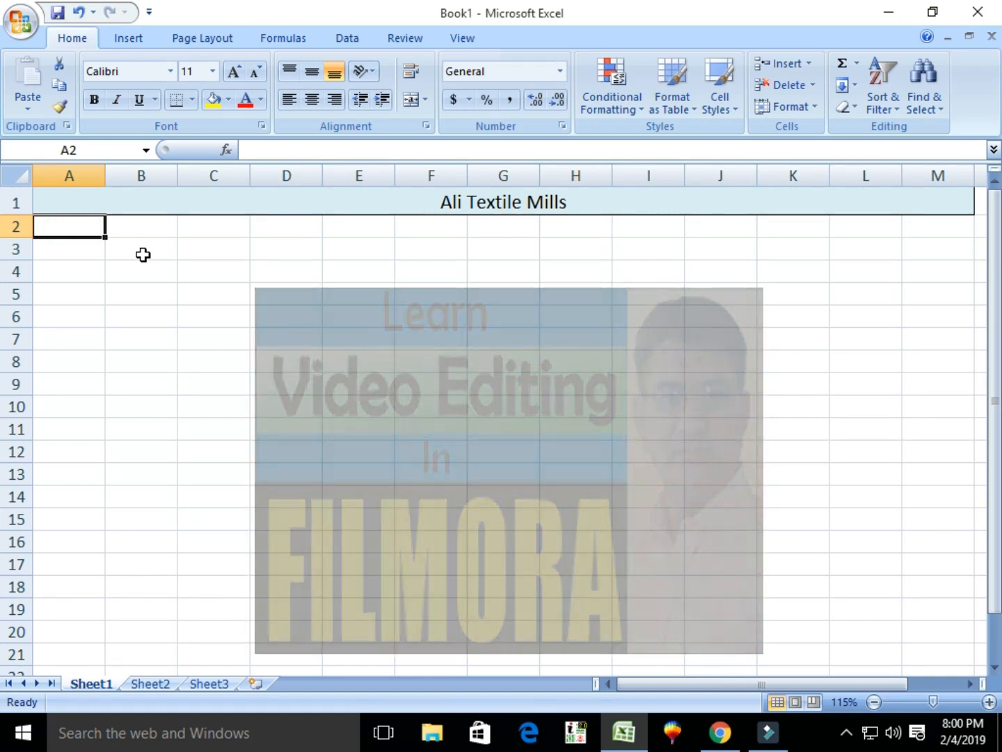
type("Akhtar")
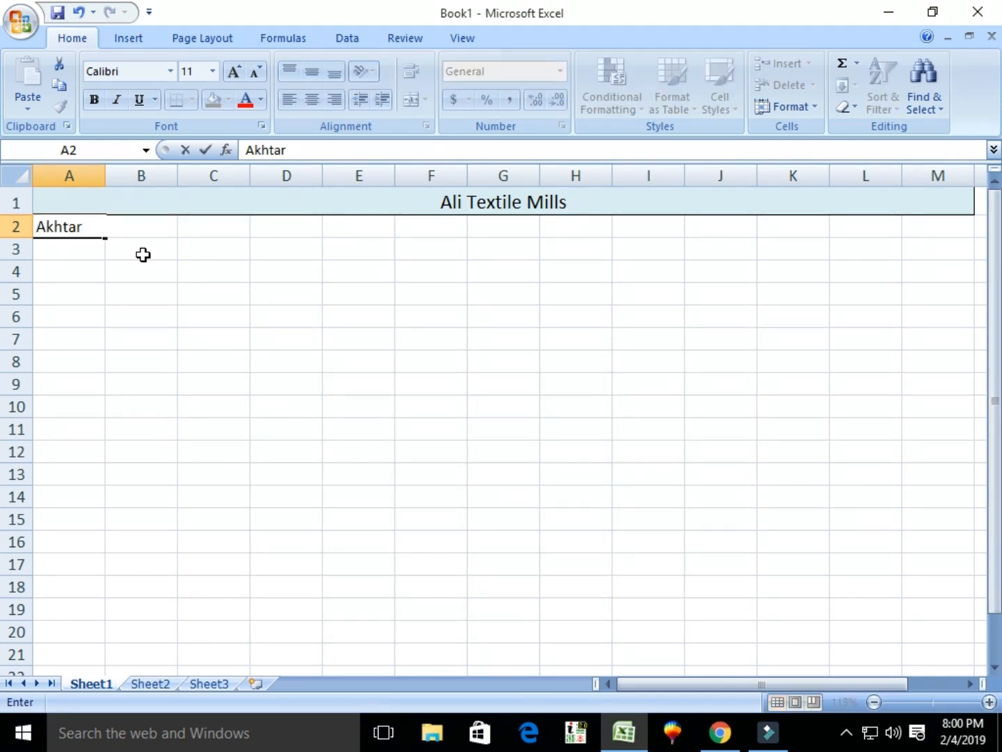
key("Return")
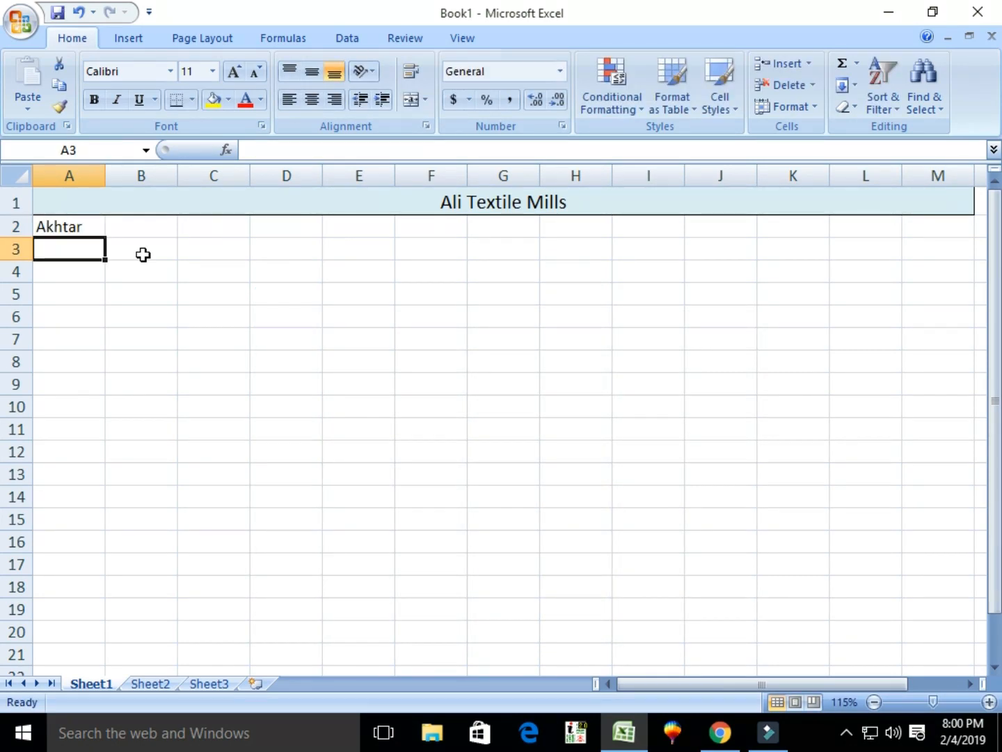
type("Zualfiqar")
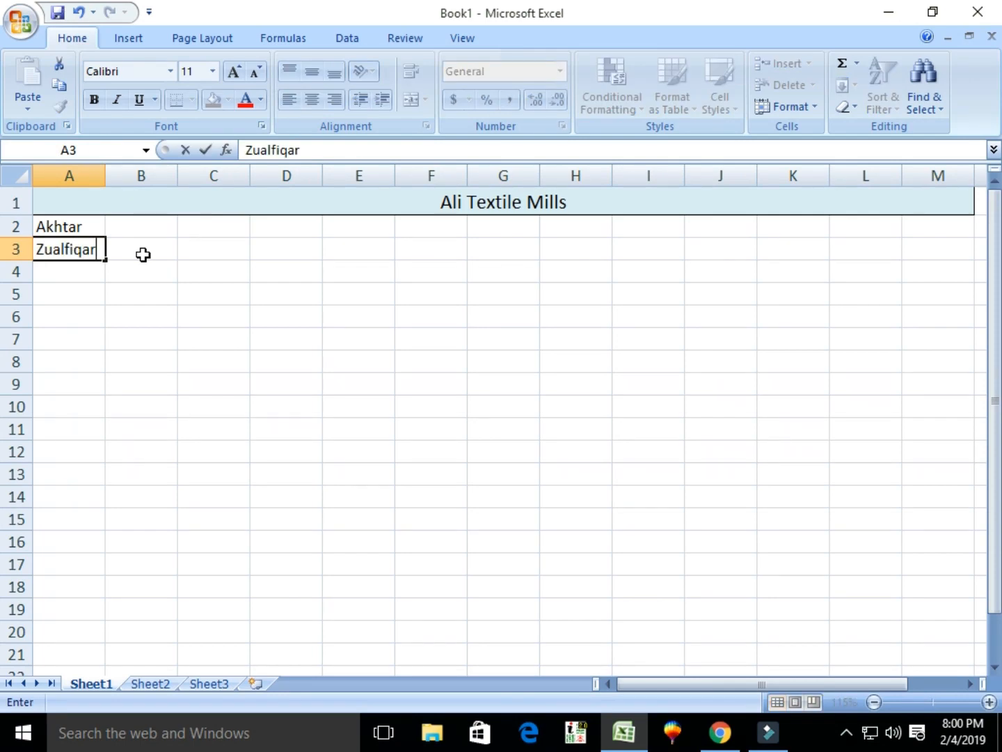
key("Return")
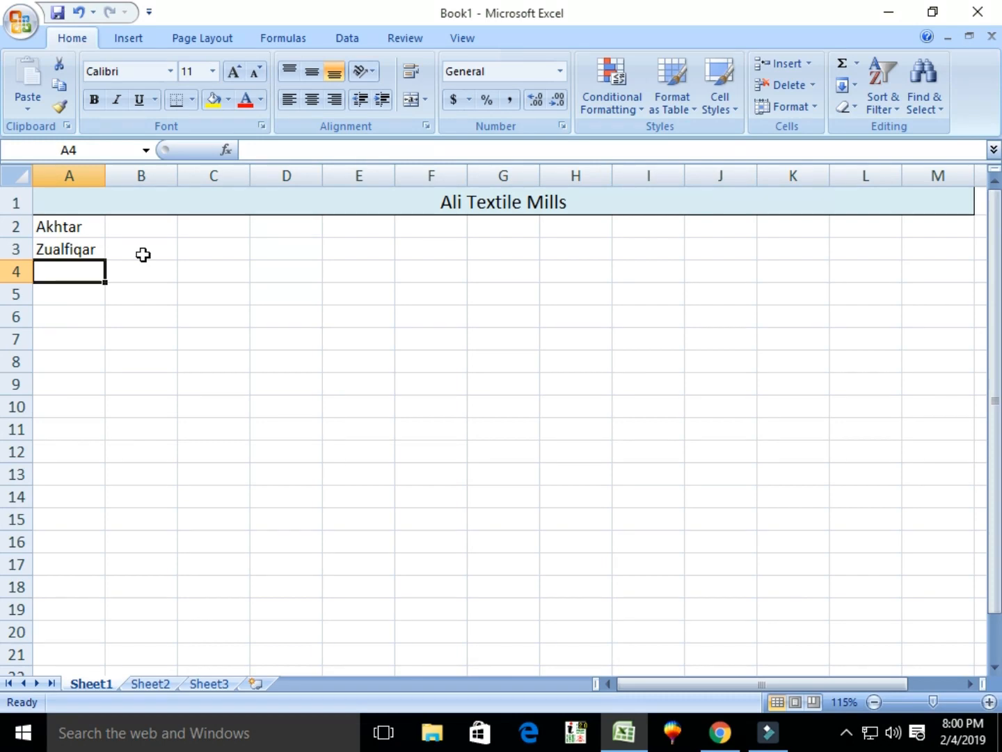
type("Sha")
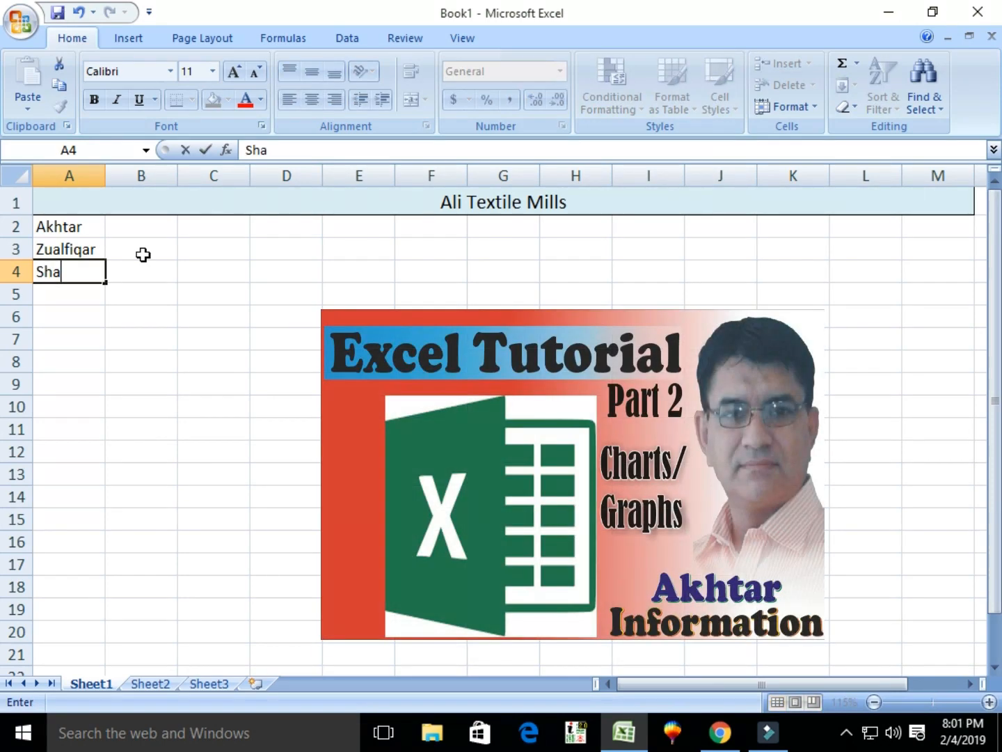
type("heen")
key("Return")
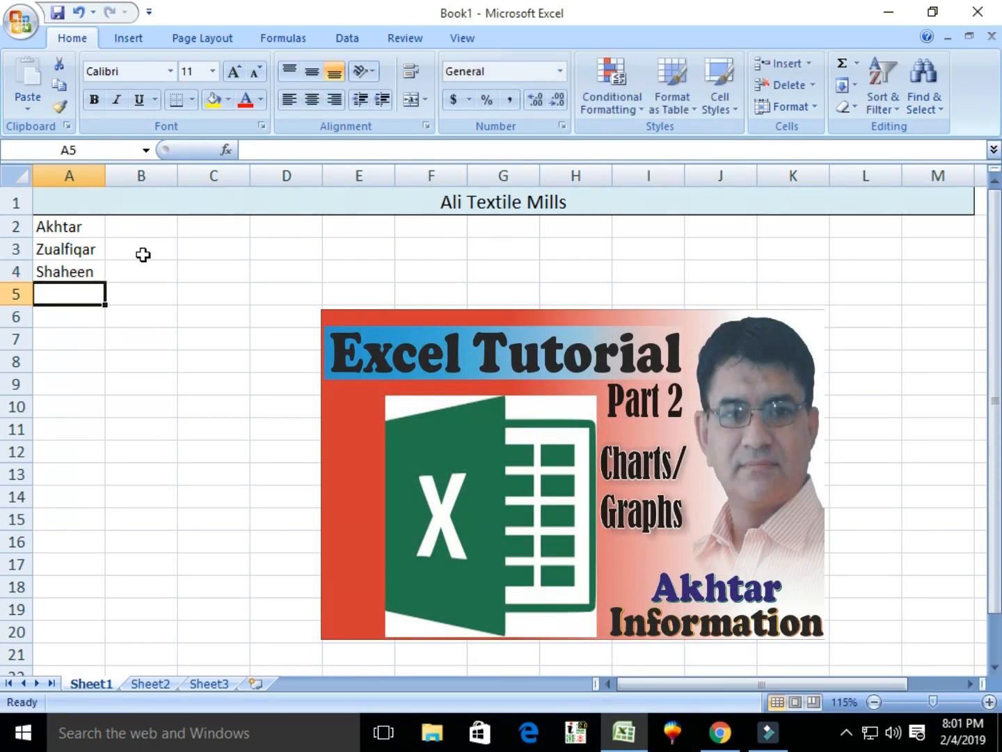
Enter the remaining three employee names in A5 to A7.
type("She")
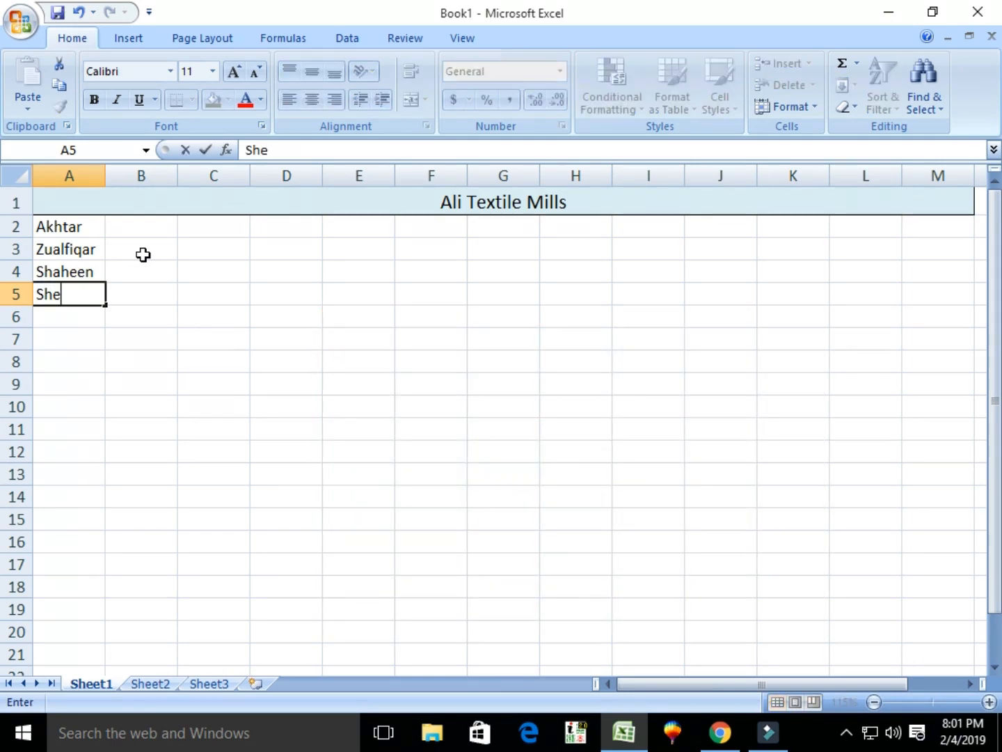
type("hzad")
key("Return")
type("asu")
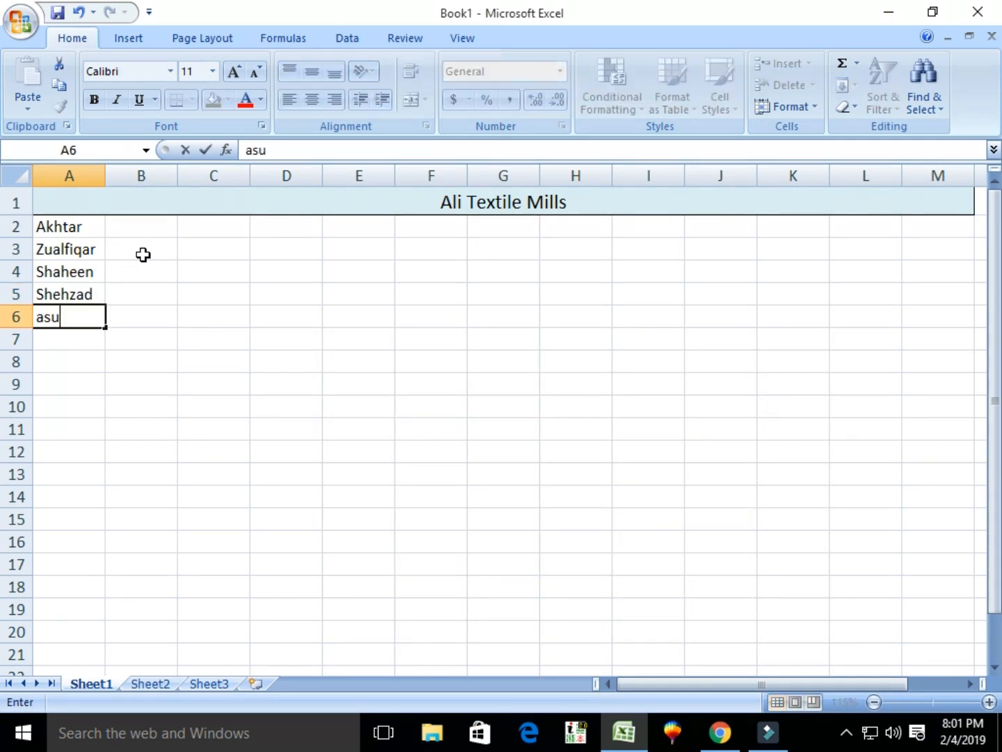
key("BackSpace")
key("BackSpace")
type("YU")
type("Usman")
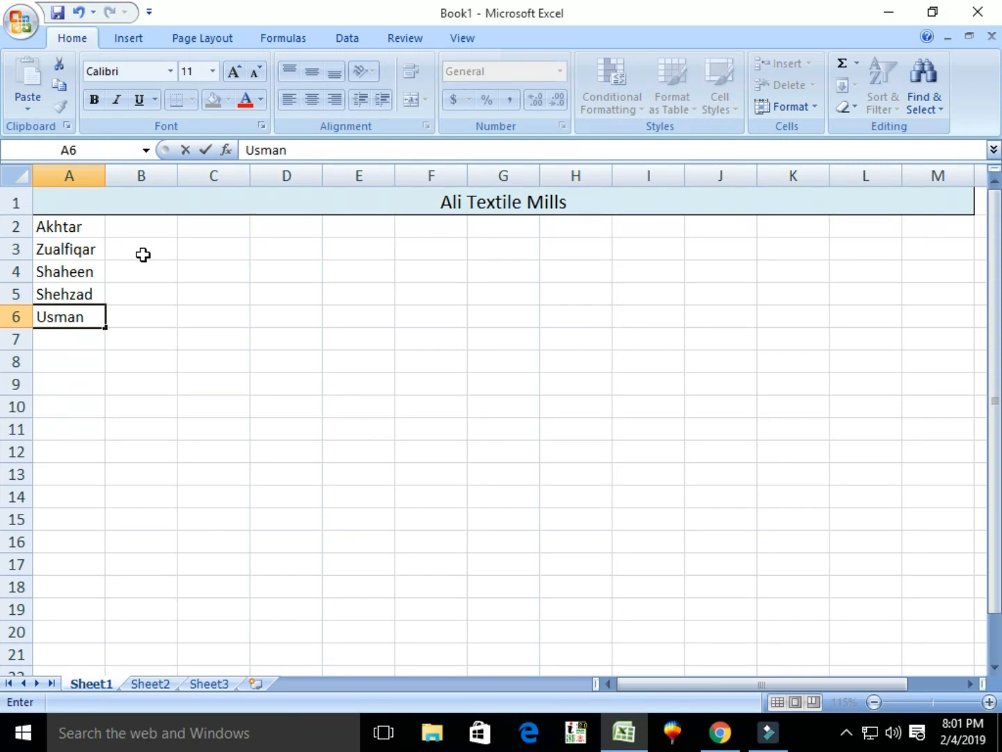
key("Return")
type("Rehman")
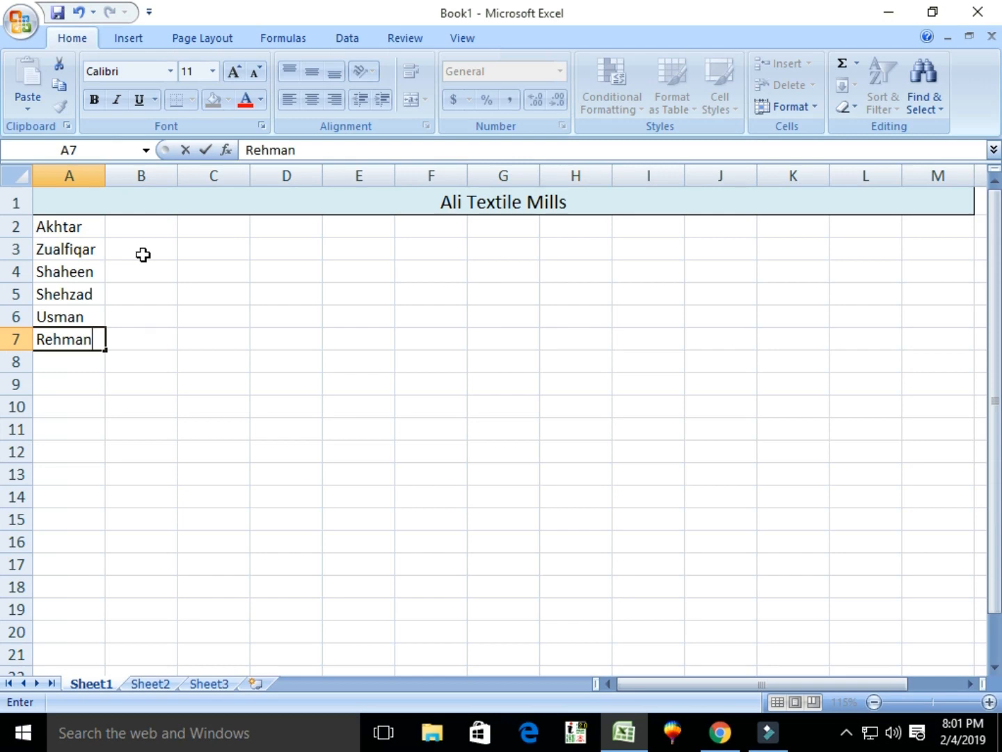
key("Tab")
key("Up")
key("Up")
key("Up")
key("Up")
key("Up")
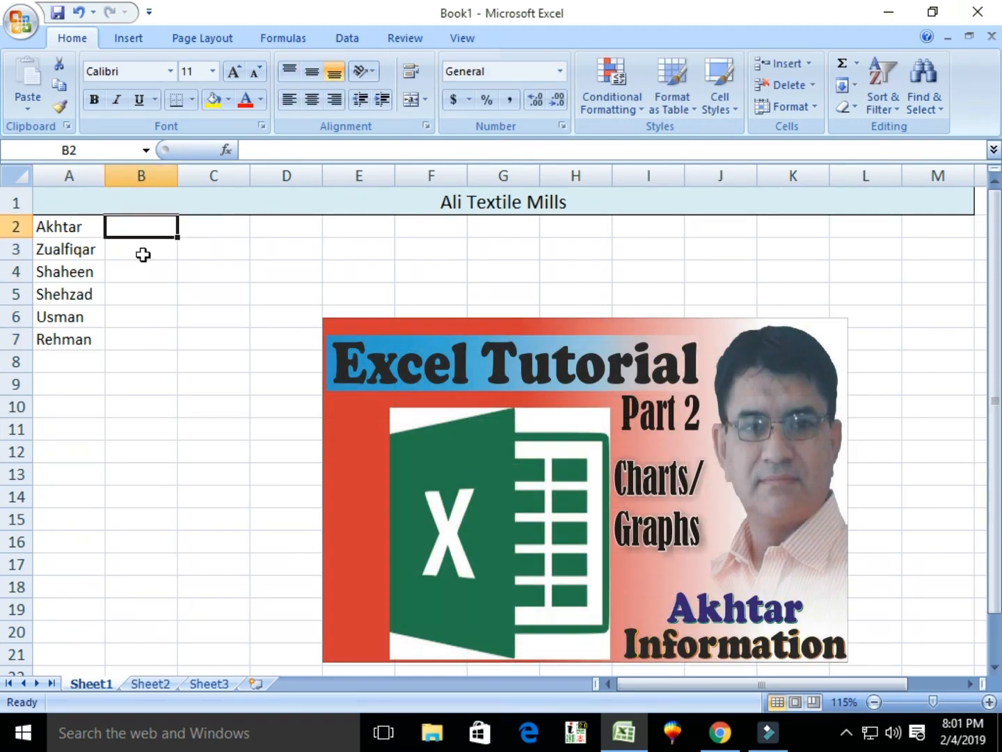
Enter the heading 'Designation' in cell B2.
type("Desi")
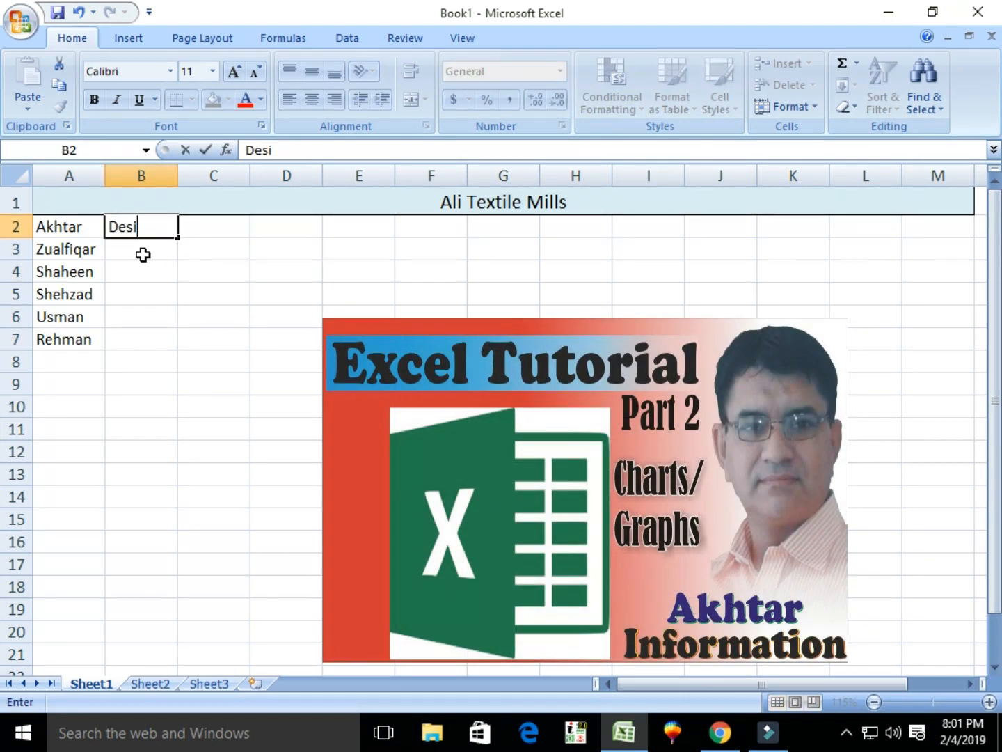
middle_click(106, 249)
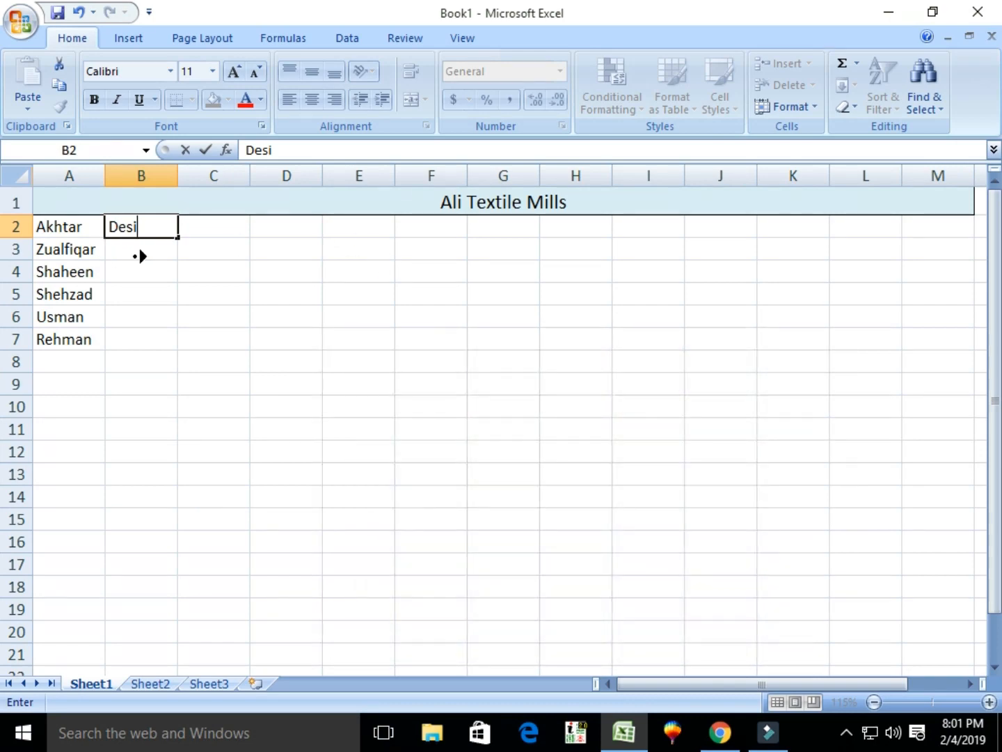
scroll(139, 255, "down", 2)
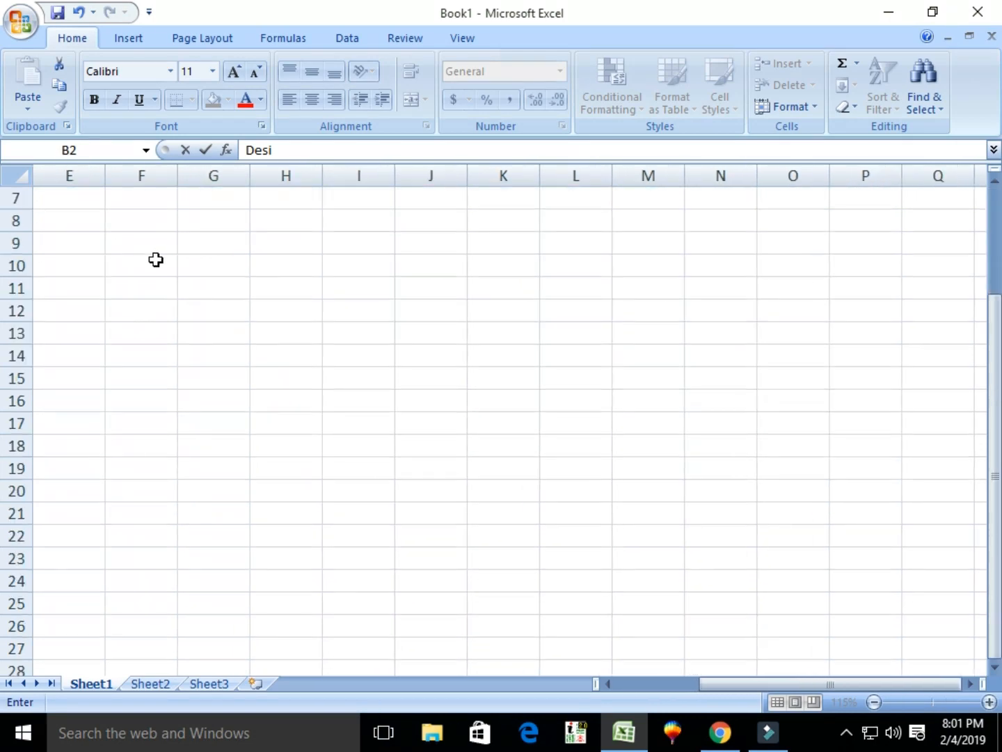
scroll(156, 260, "up", 2)
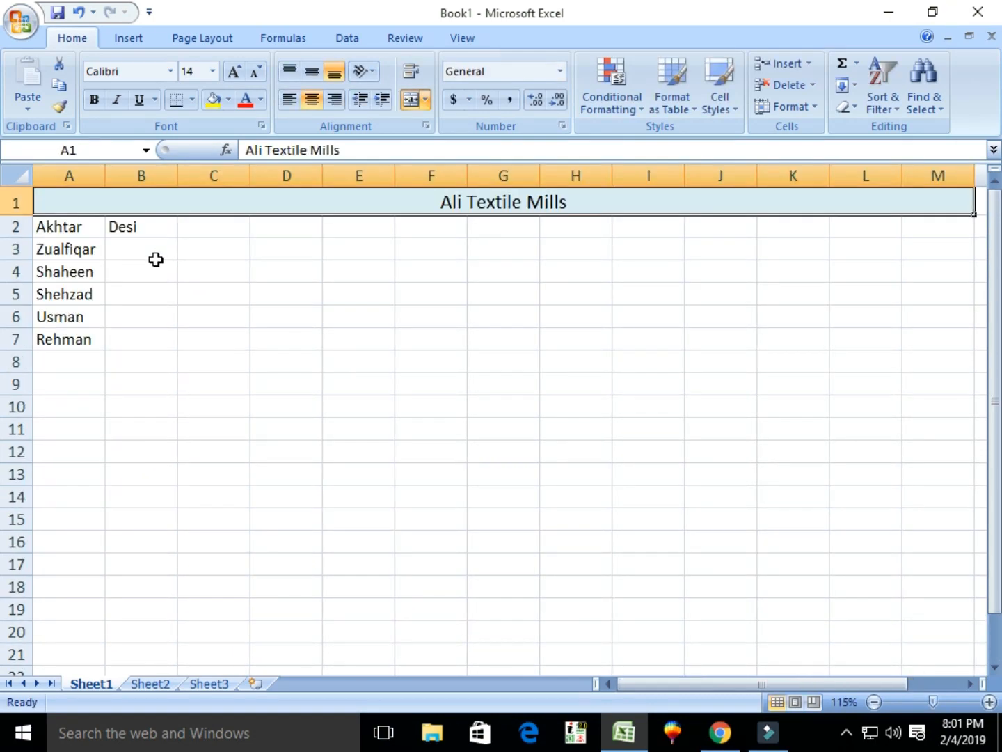
scroll(142, 258, "up", 1)
scroll(142, 258, "up", 7)
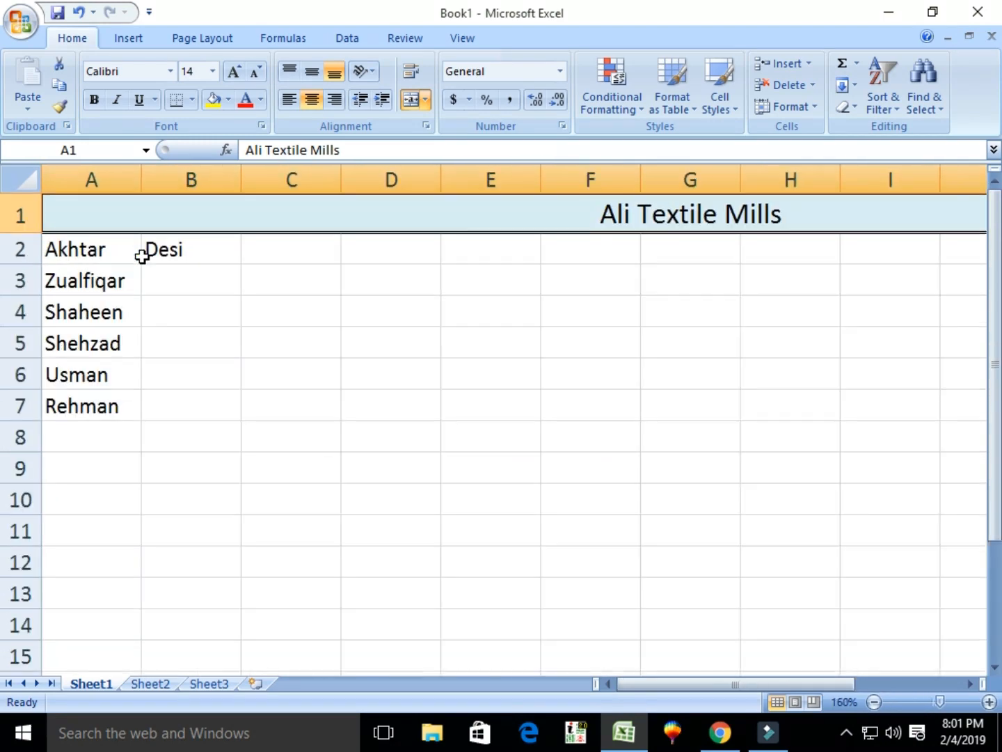
scroll(161, 276, "up", 2)
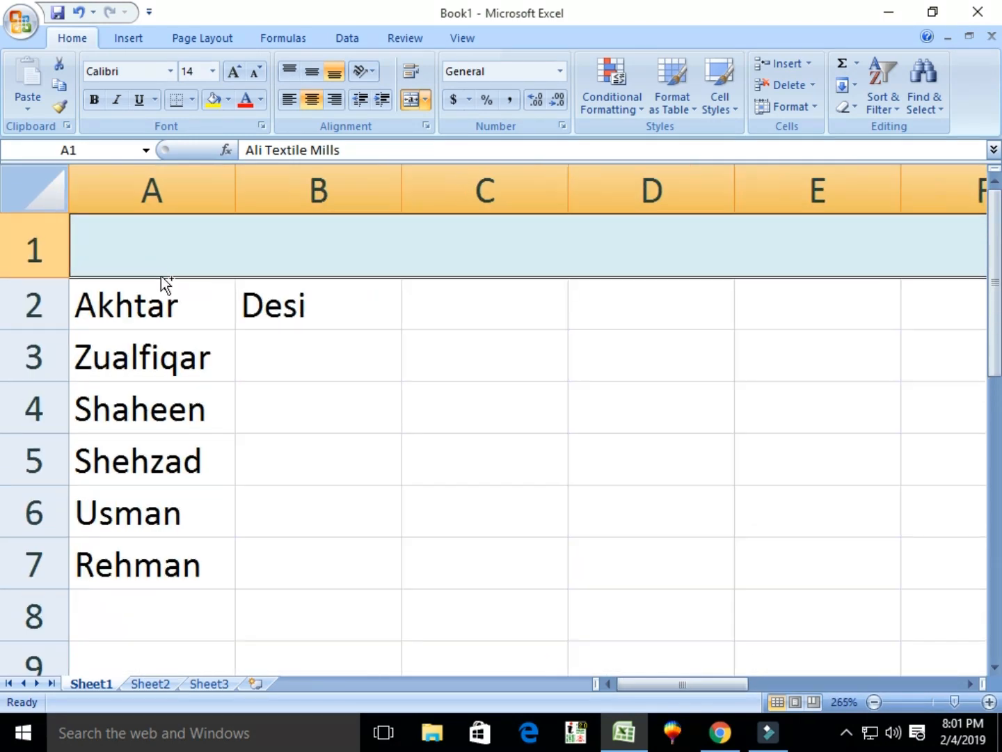
left_click(335, 314)
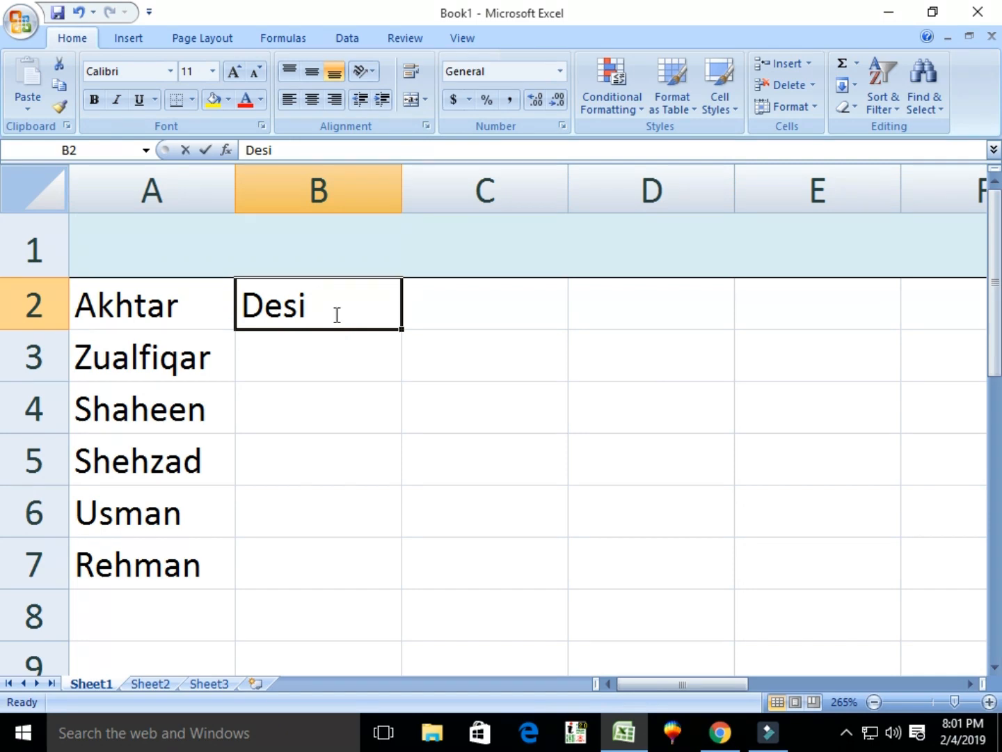
type("Designation")
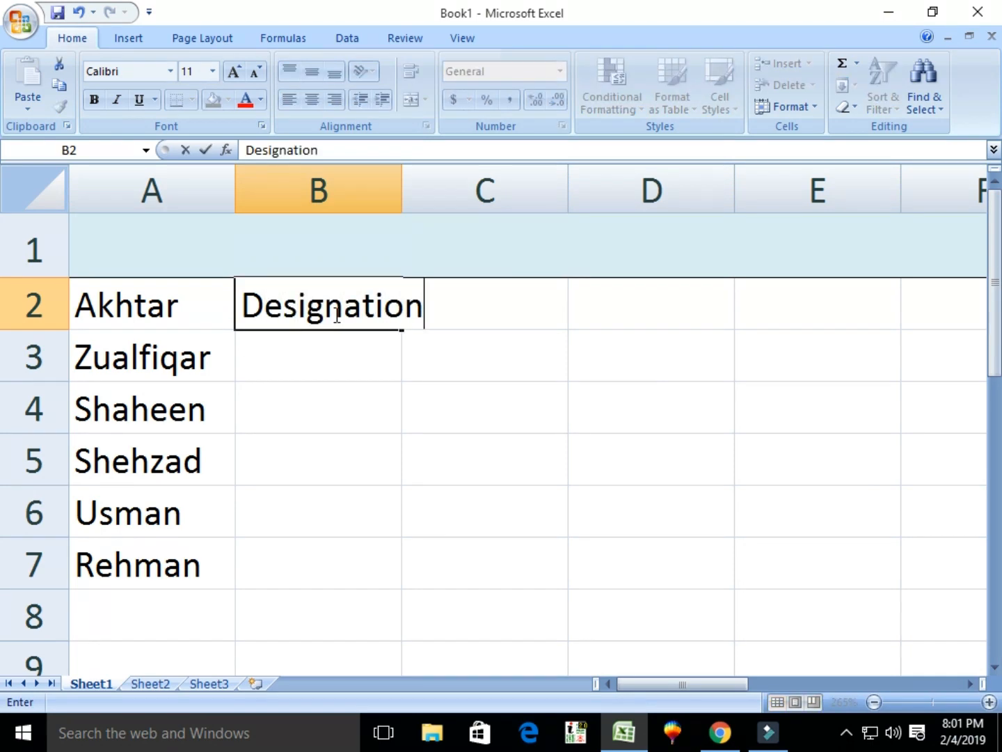
left_click(346, 366)
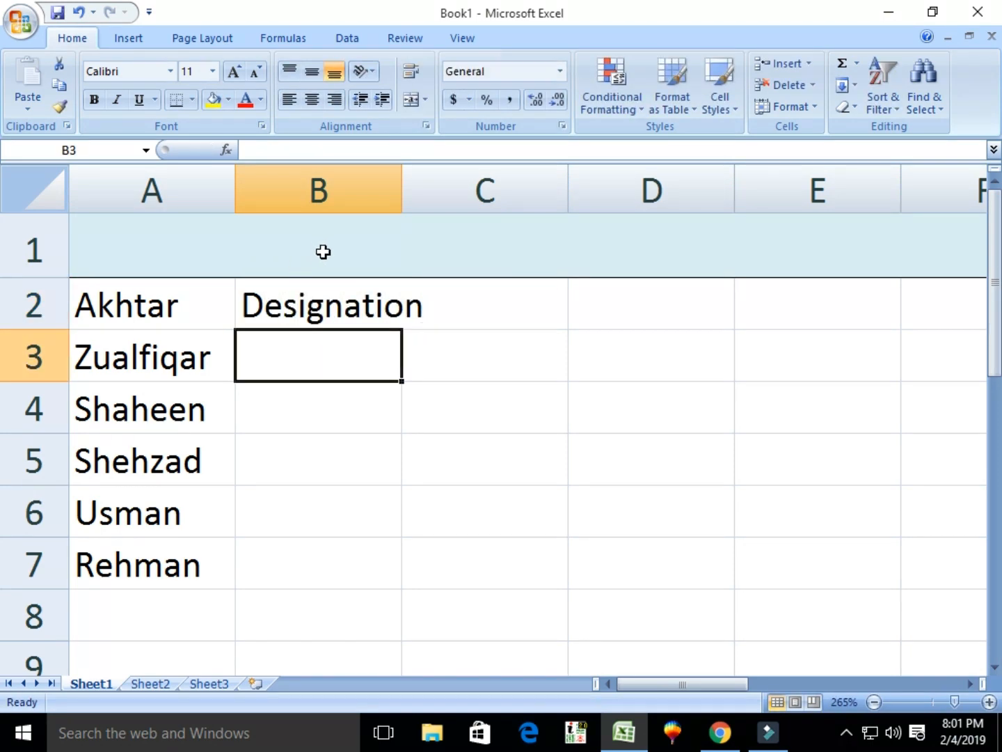
AutoFit column B so 'Designation' shows in full.
left_click(351, 306)
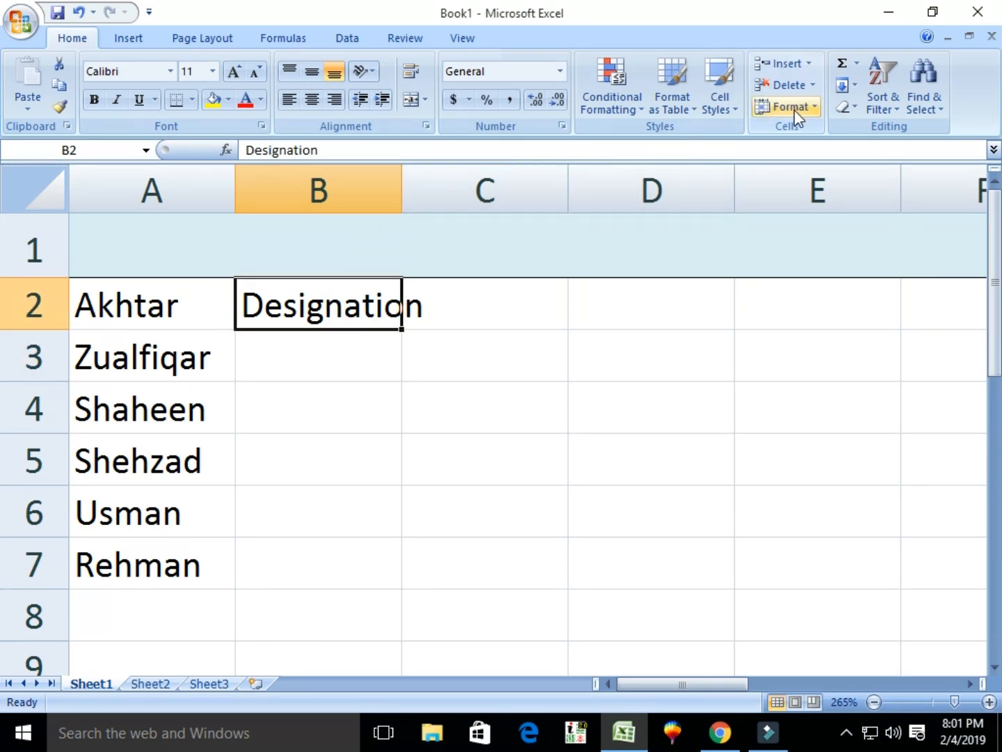
left_click(816, 108)
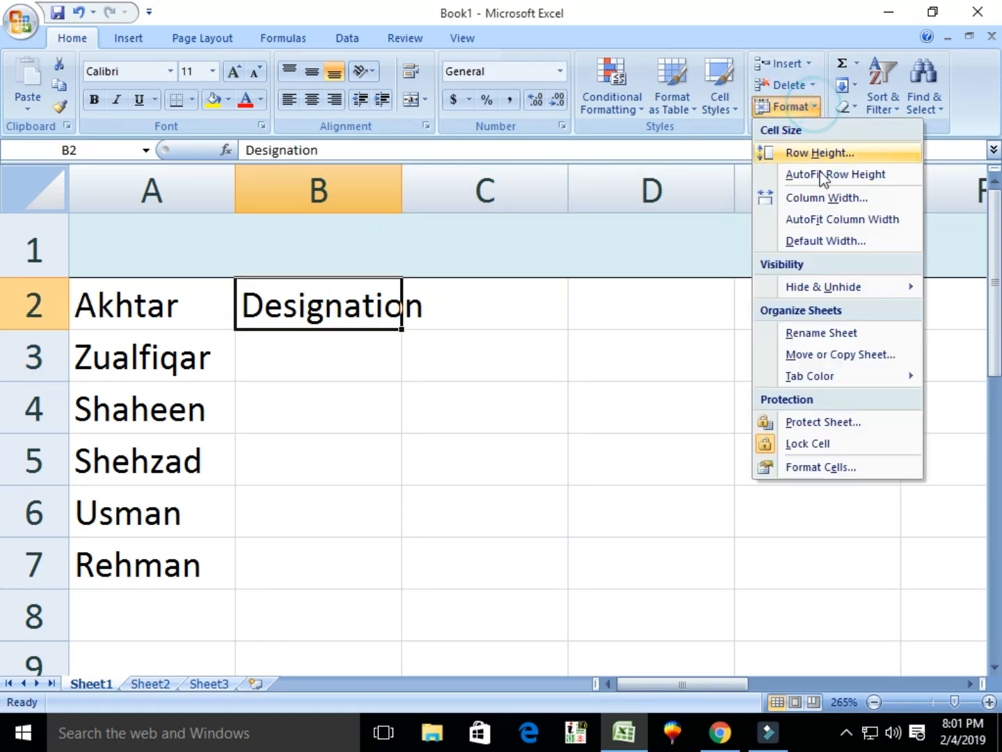
left_click(819, 220)
left_click(327, 358)
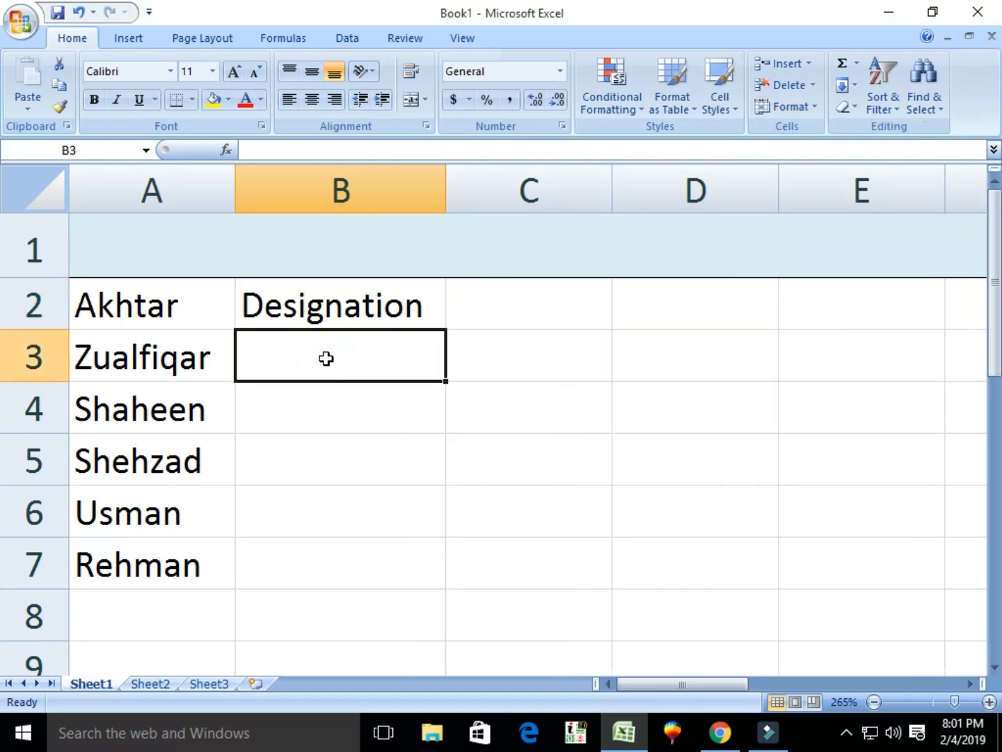
key("Up")
key("Up")
key("Down")
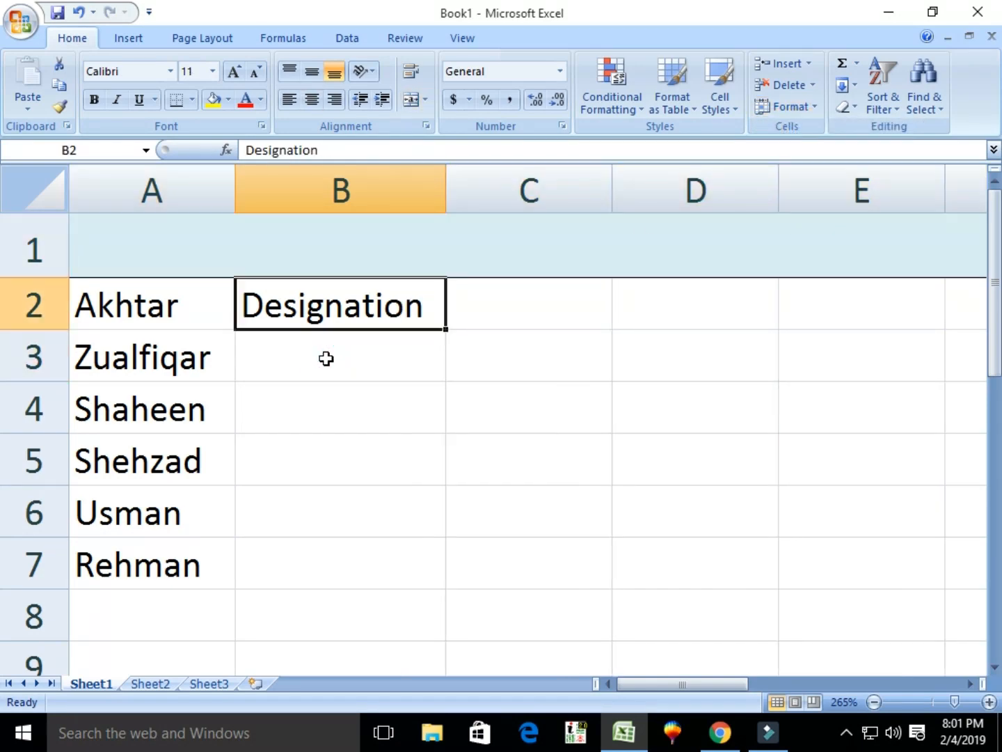
key("Left")
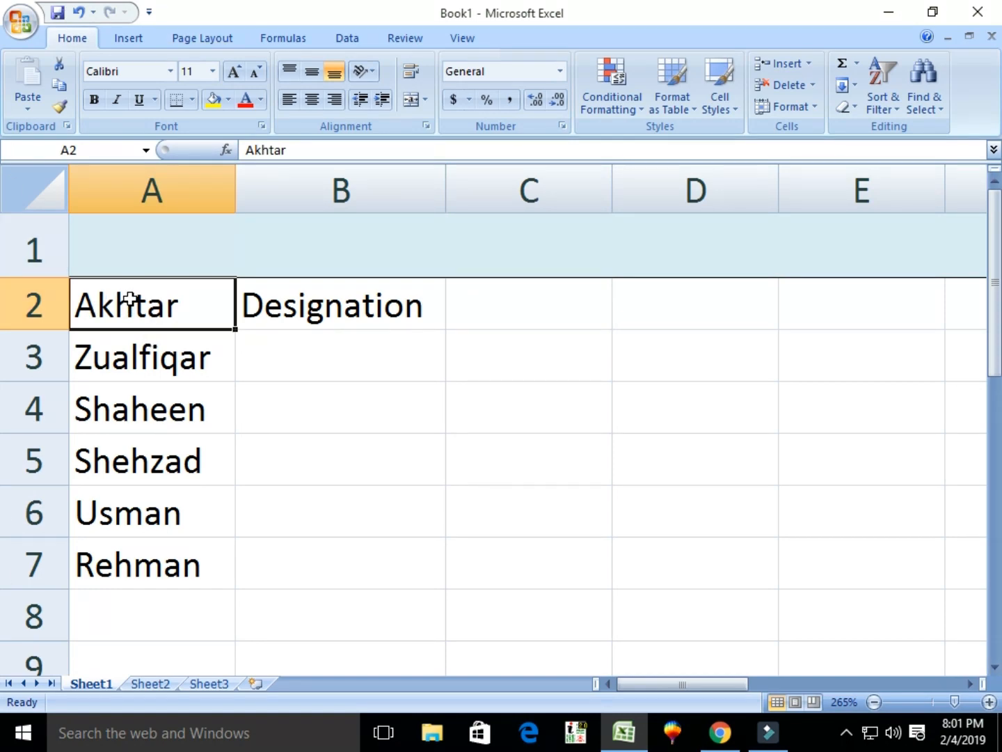
Insert a cell at A2 shifting the names down, and type the 'Name' header.
left_click(809, 63)
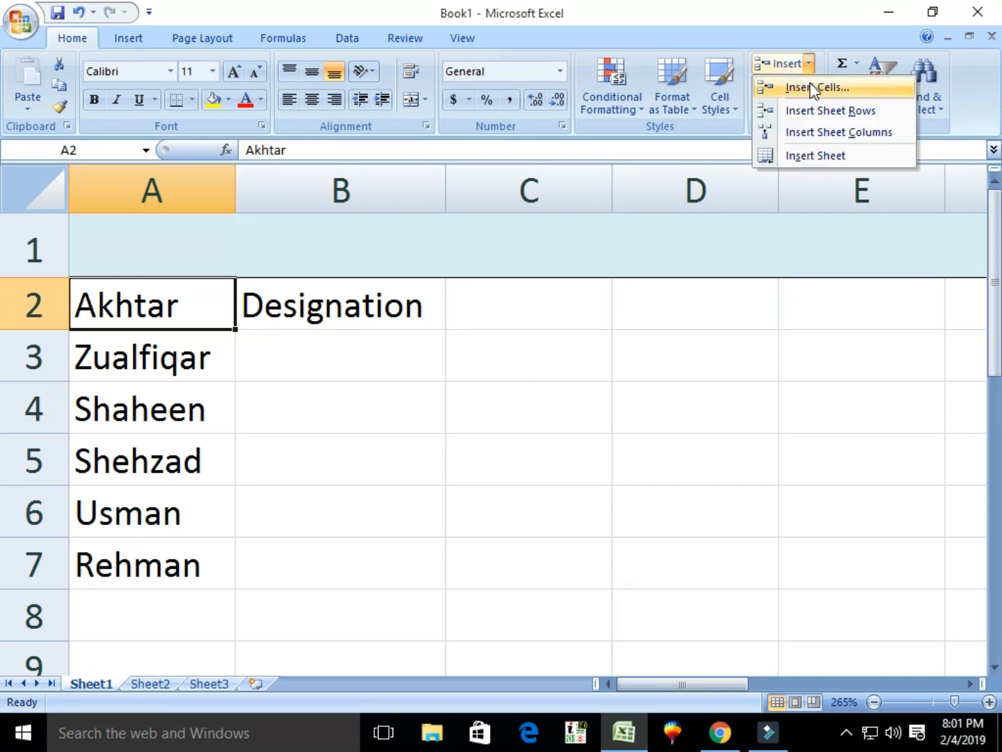
left_click(813, 87)
left_click(467, 412)
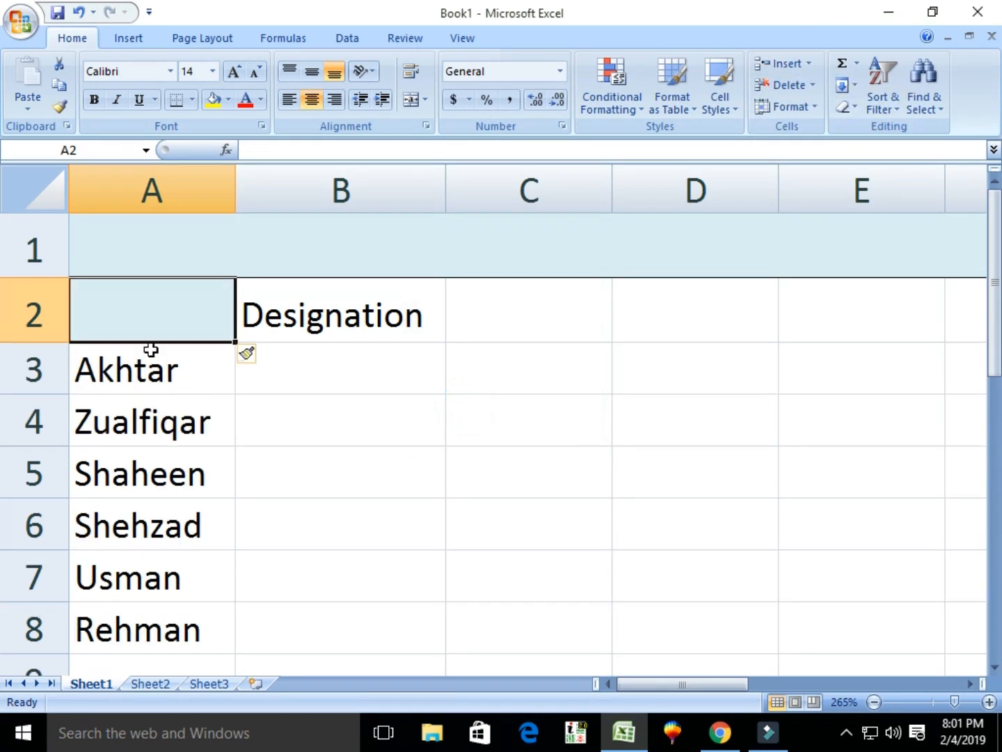
type("Nmae")
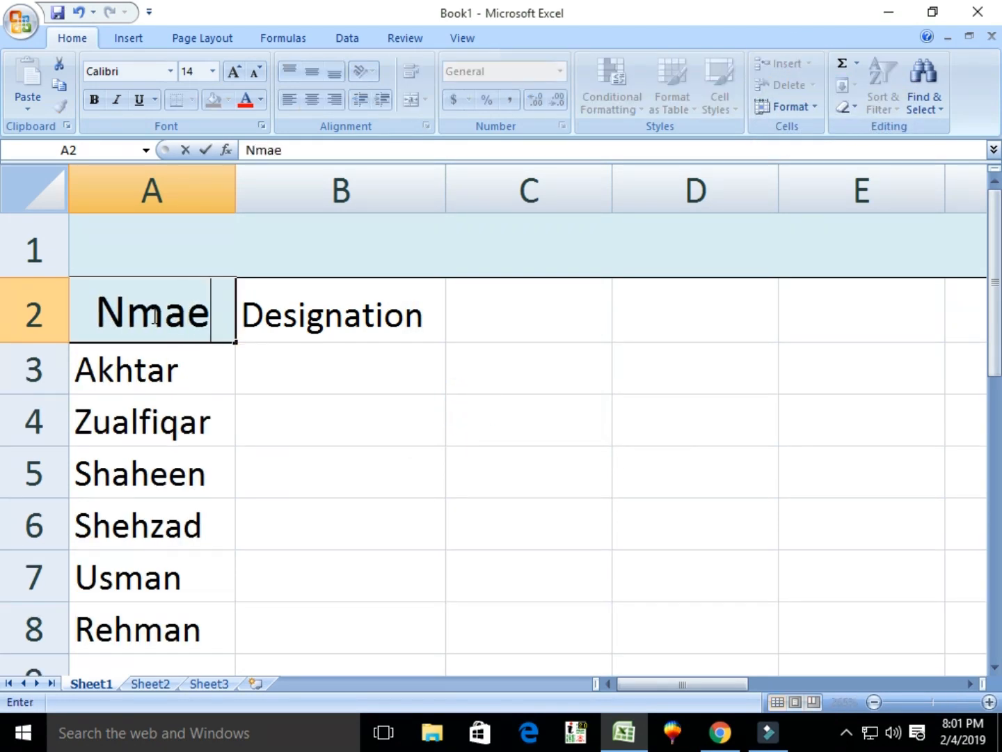
key("BackSpace")
key("BackSpace")
key("BackSpace")
type("ame")
key("Tab")
key("Tab")
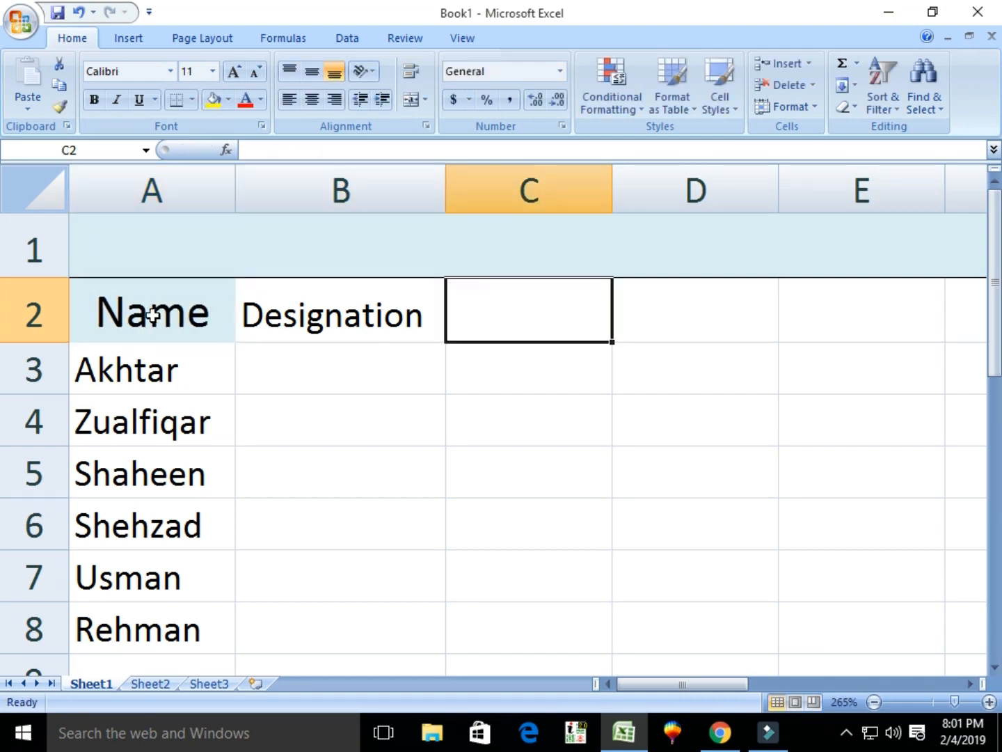
key("Return")
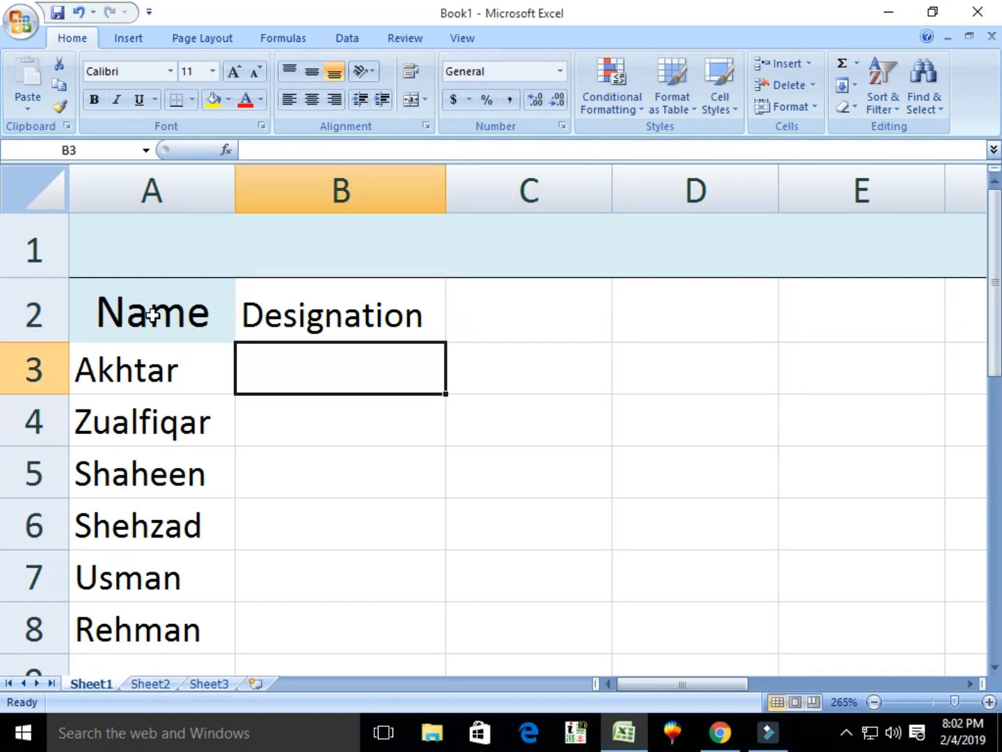
Enter designations Chairman, Vice Chairman and Teacher in B3 to B5.
type("Chairman")
key("Return")
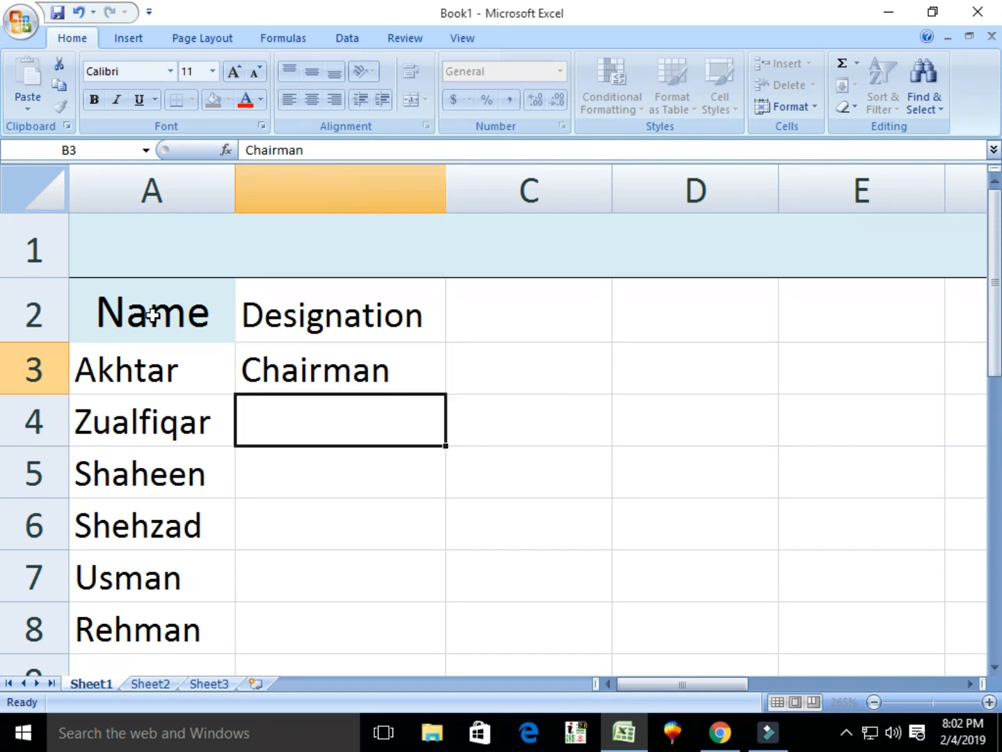
type("Vice Char")
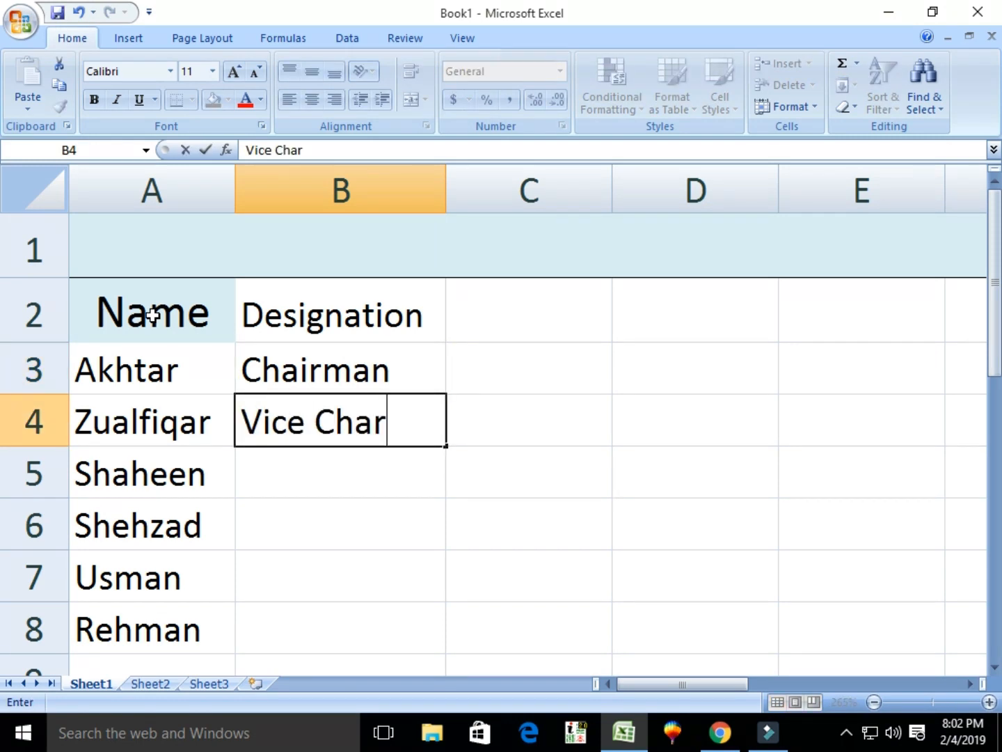
type("i")
key("BackSpace")
key("BackSpace")
type("irma")
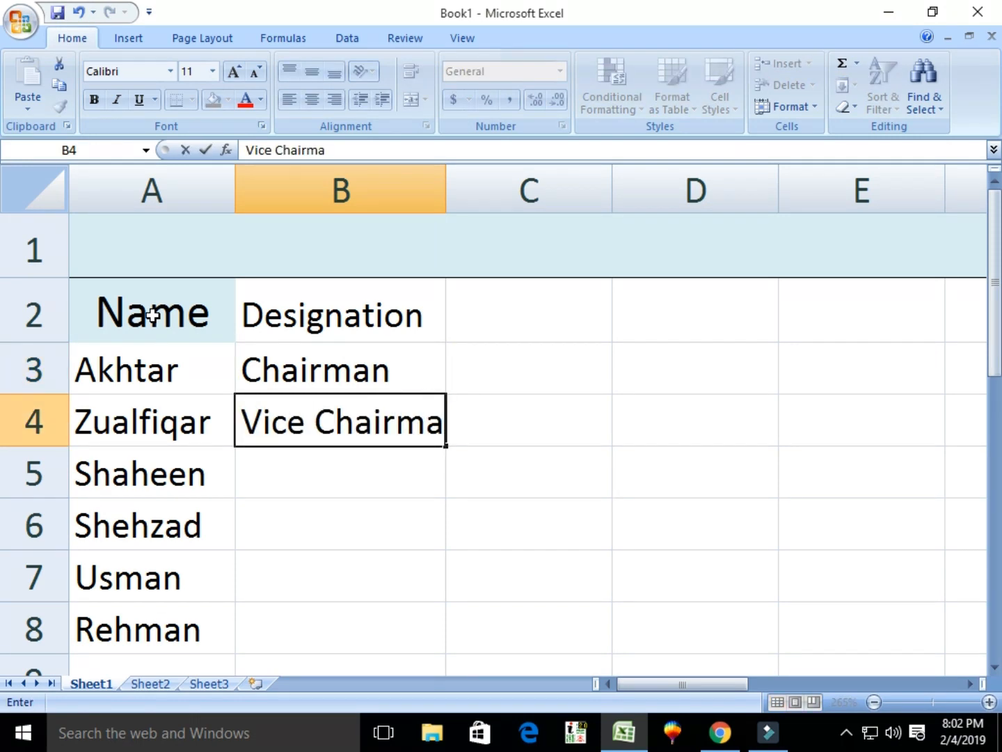
type("n")
key("Return")
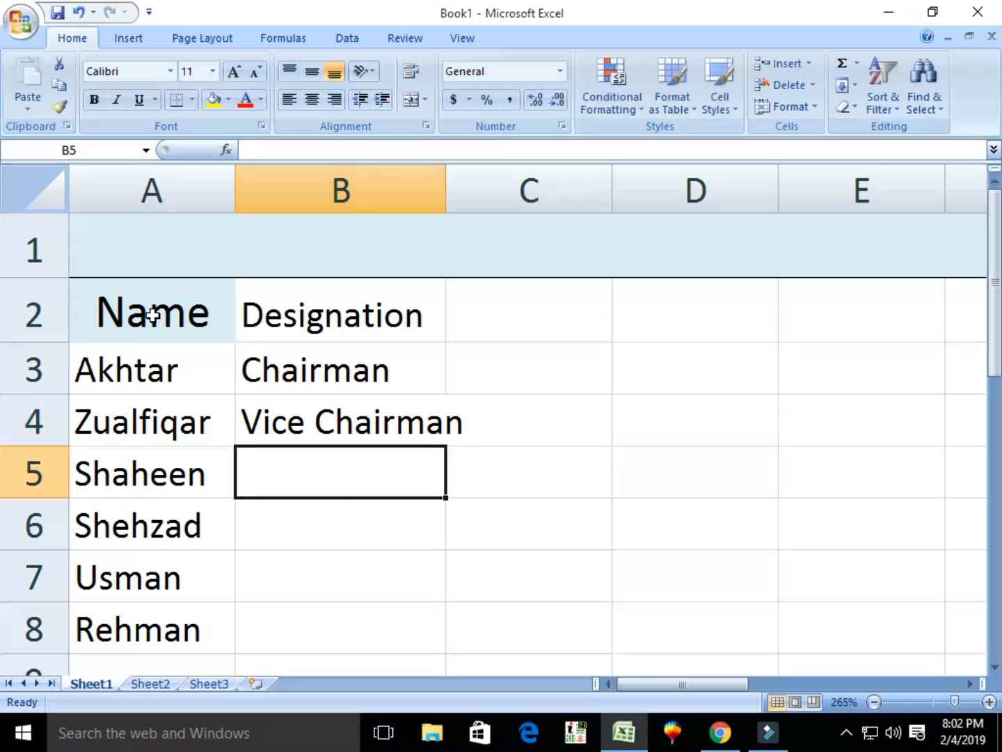
type("Teace")
key("BackSpace")
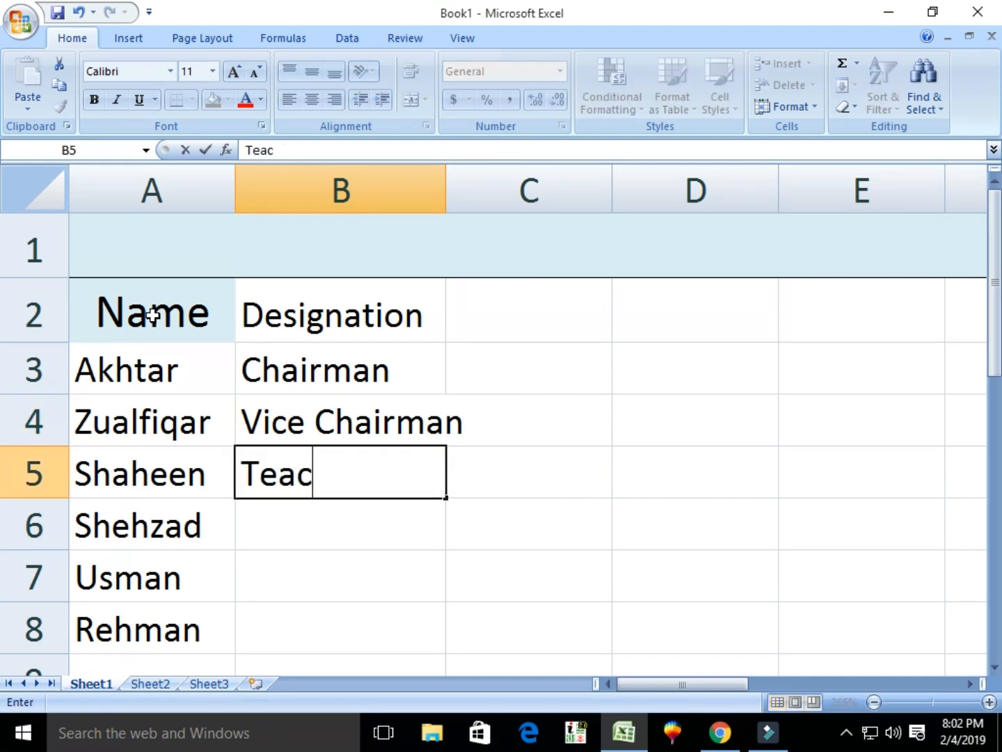
key("BackSpace")
type("cher")
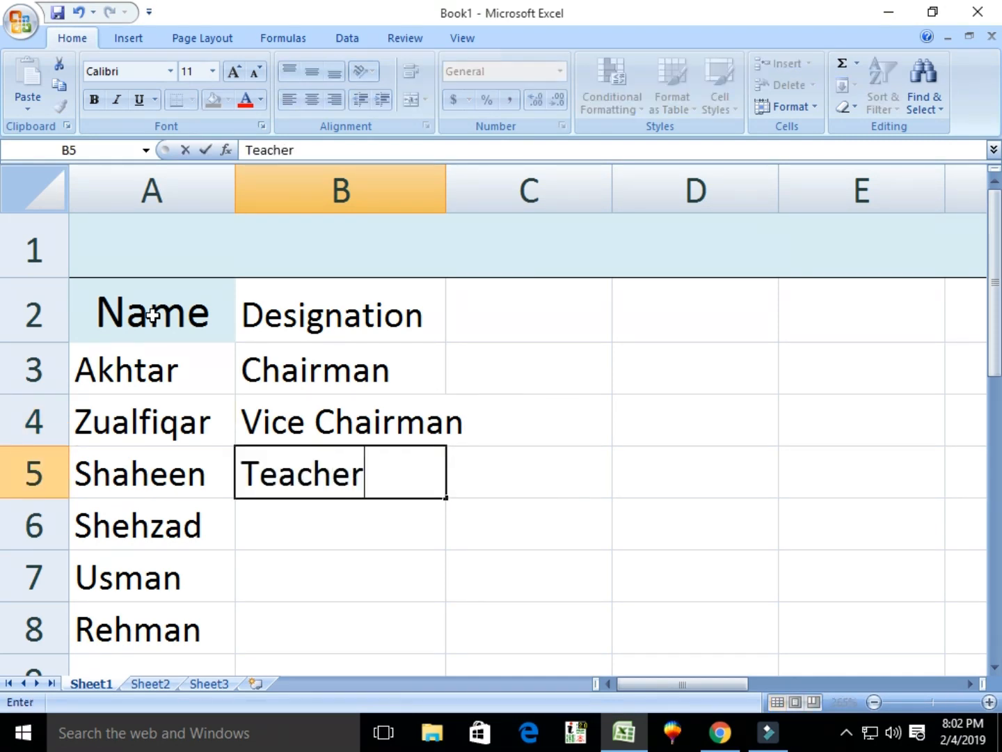
key("Return")
Fill Teacher as the designation for the remaining three employees in B6 to B8.
type("T")
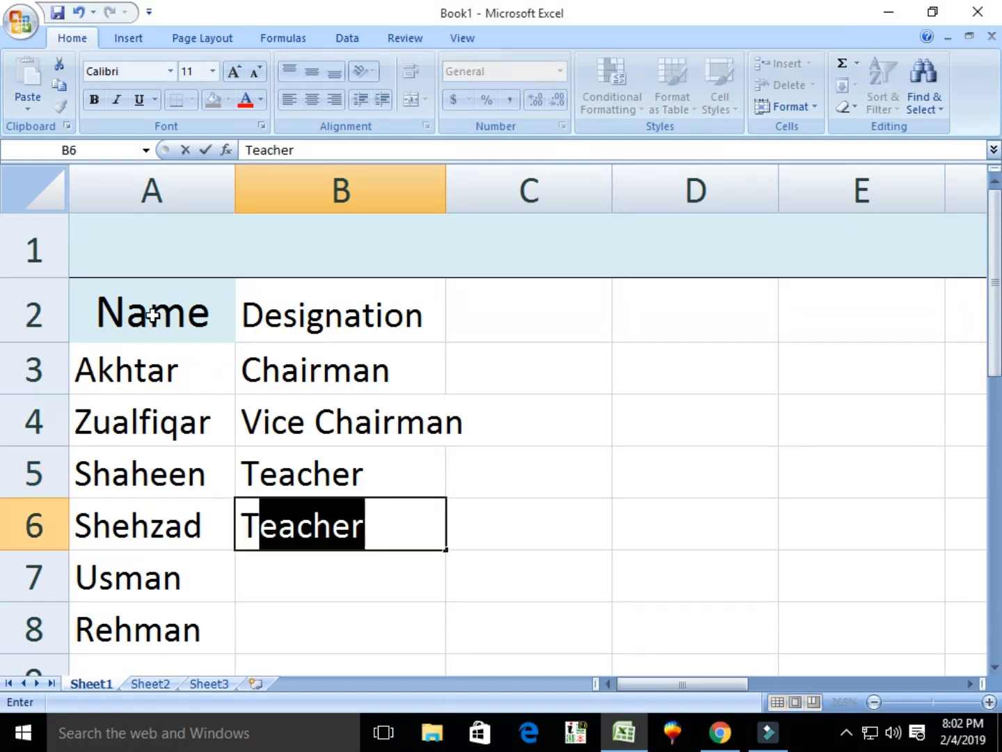
key("Return")
type("t")
key("BackSpace")
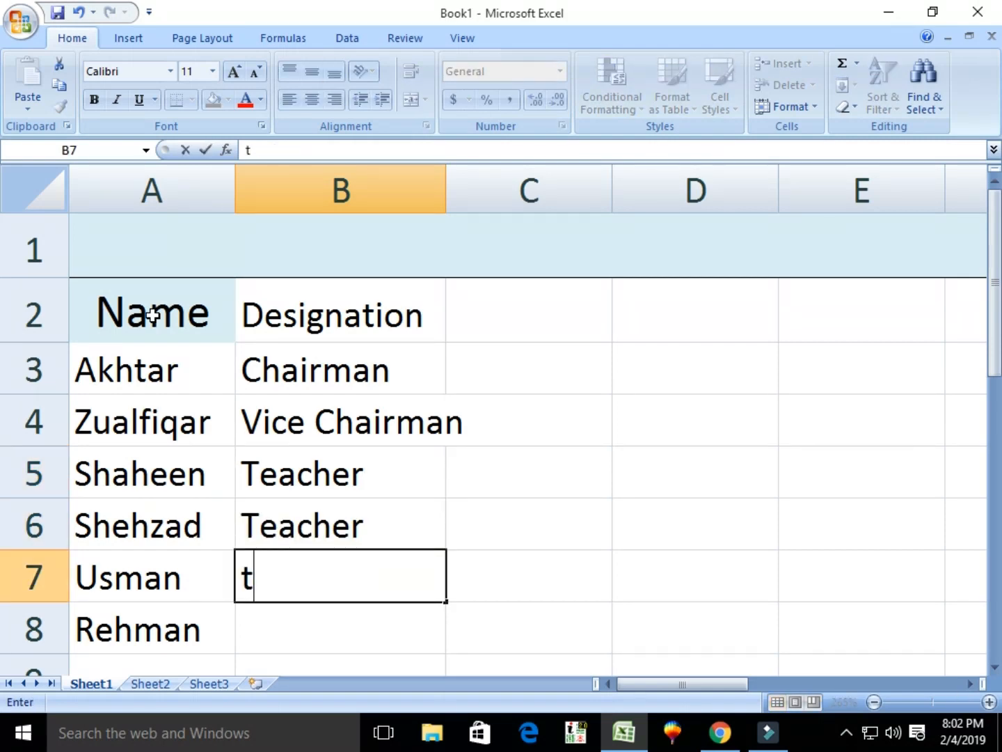
key("BackSpace")
type("T")
key("Return")
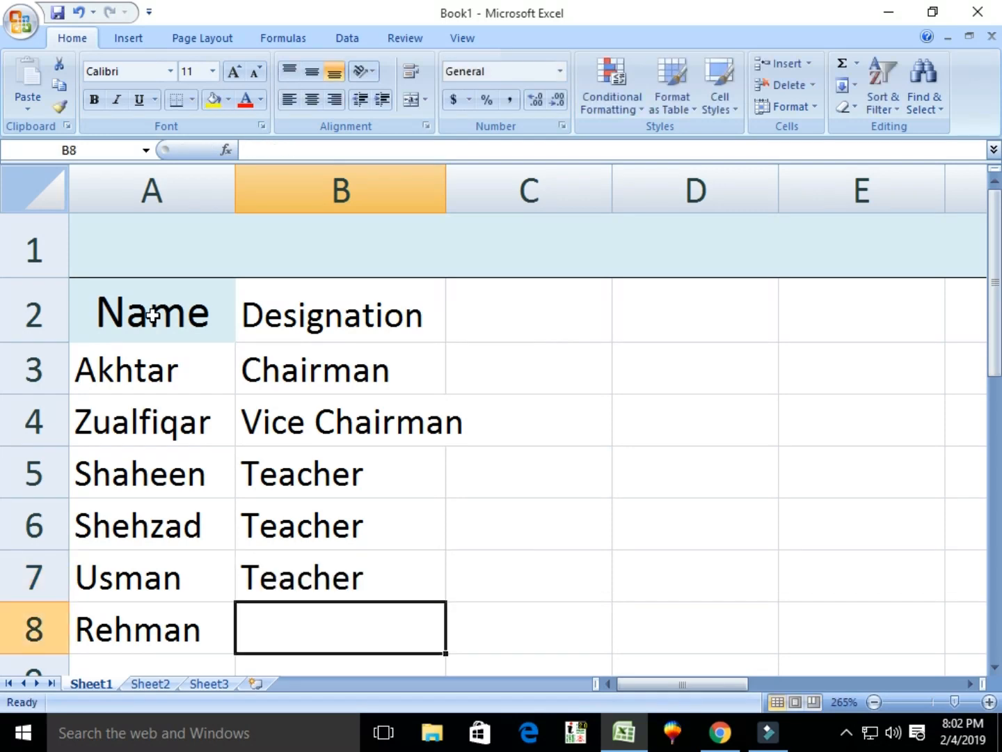
type("T")
key("Tab")
key("Up")
key("Up")
key("Up")
key("Up")
key("Up")
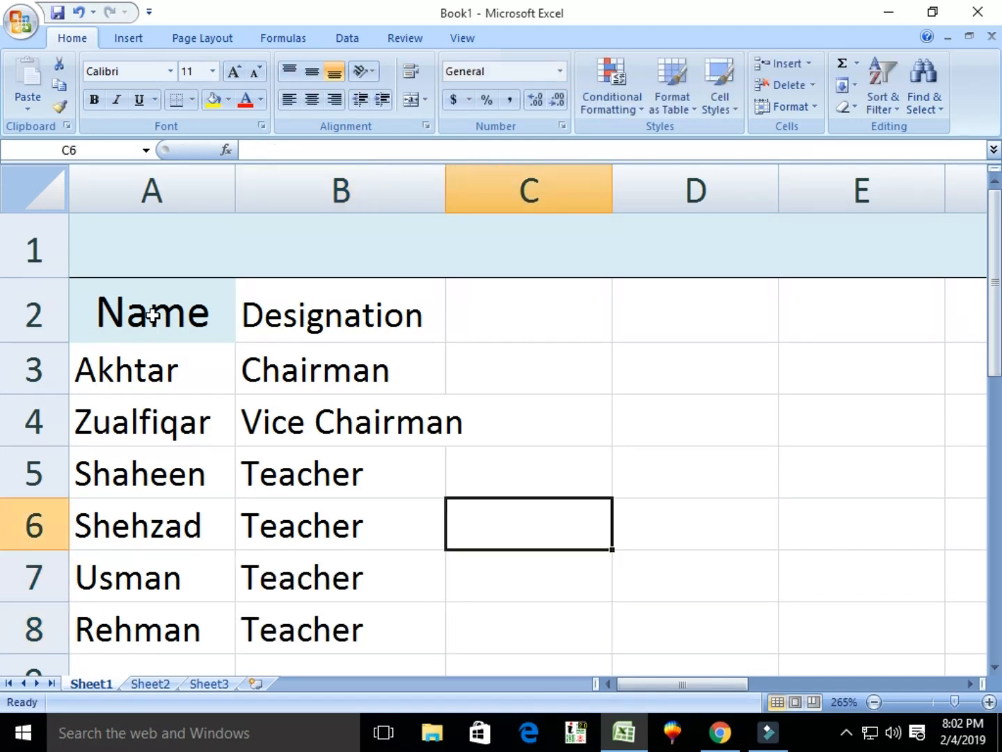
key("ctrl+Home")
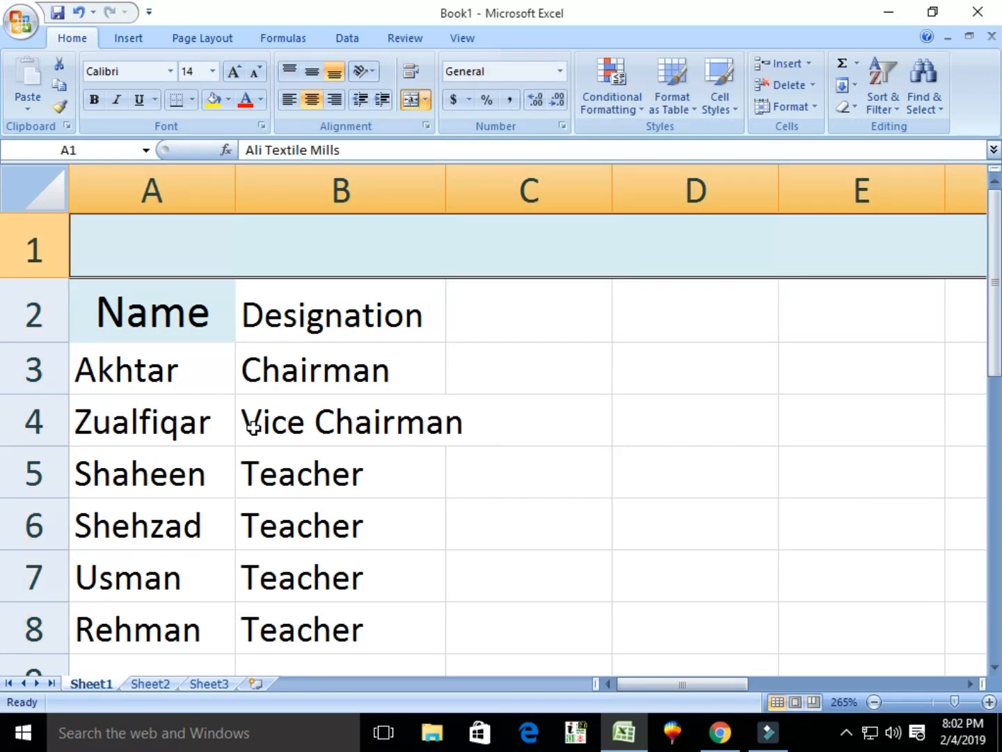
AutoFit column B to fit 'Vice Chairman' and type the 'Basic Salary' heading in C2.
left_click(264, 418)
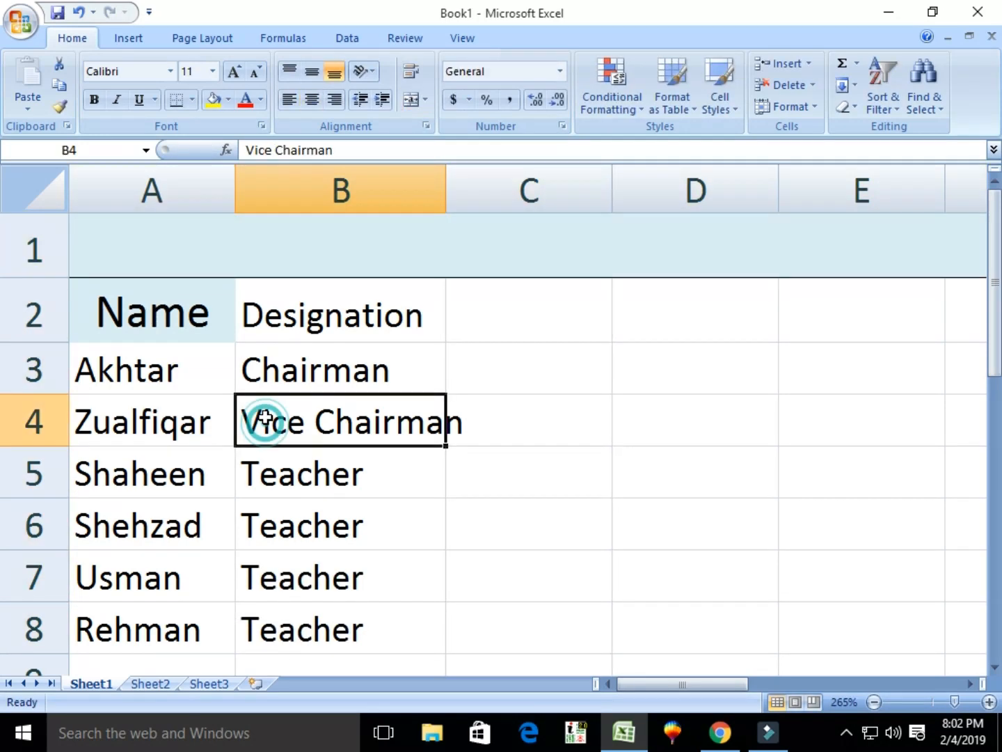
left_click(814, 105)
left_click(838, 220)
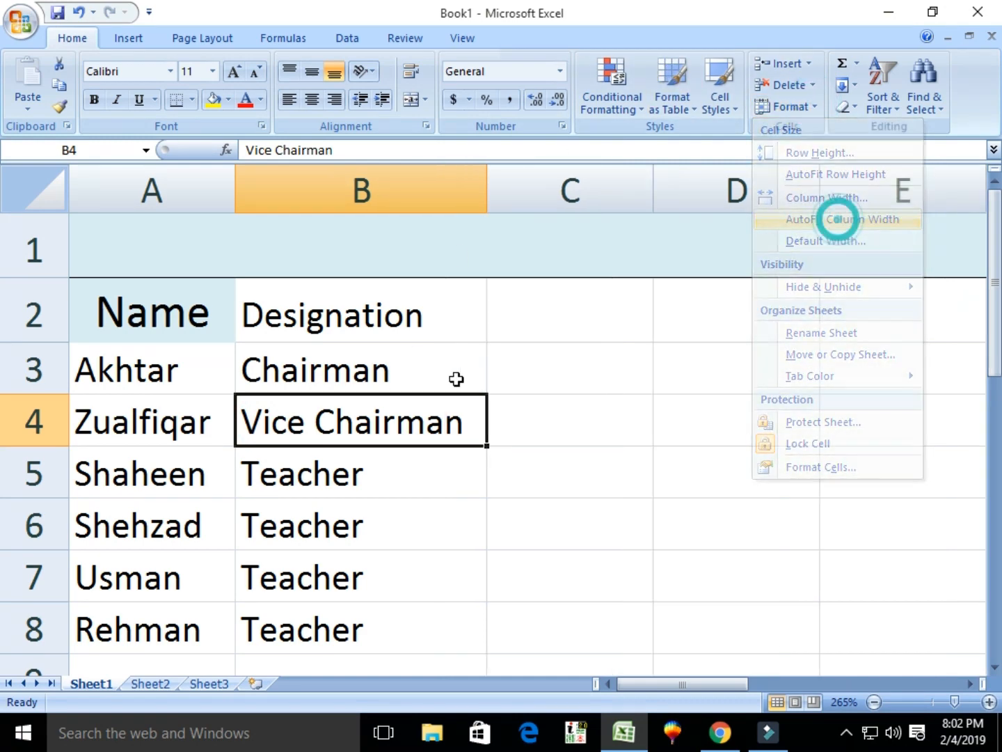
left_click(537, 313)
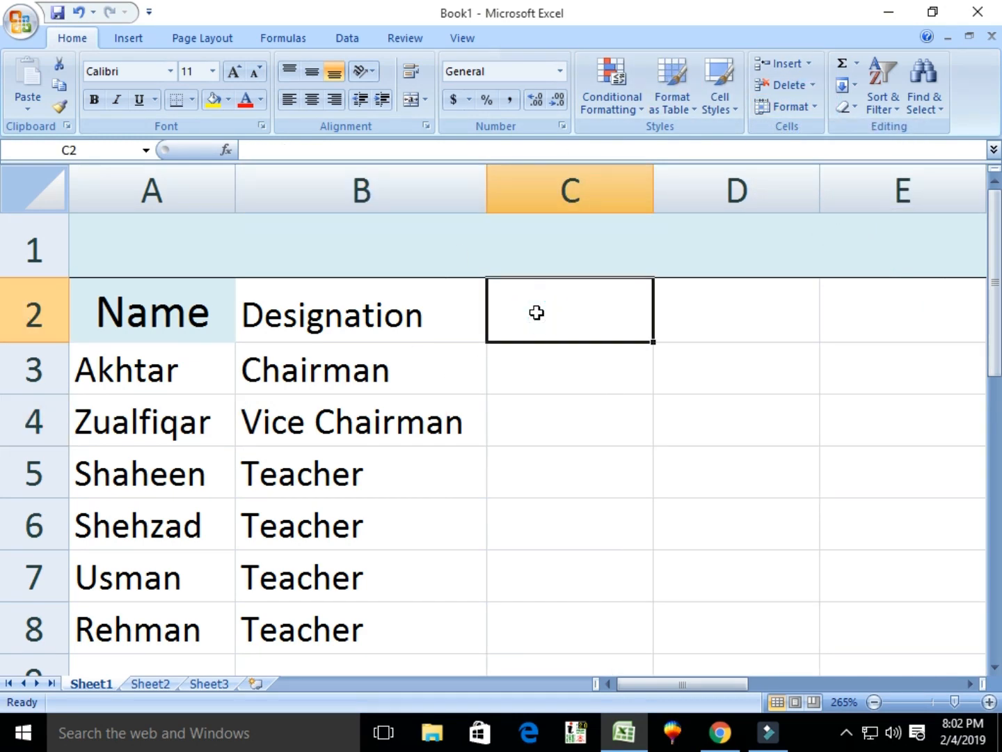
type("Basi")
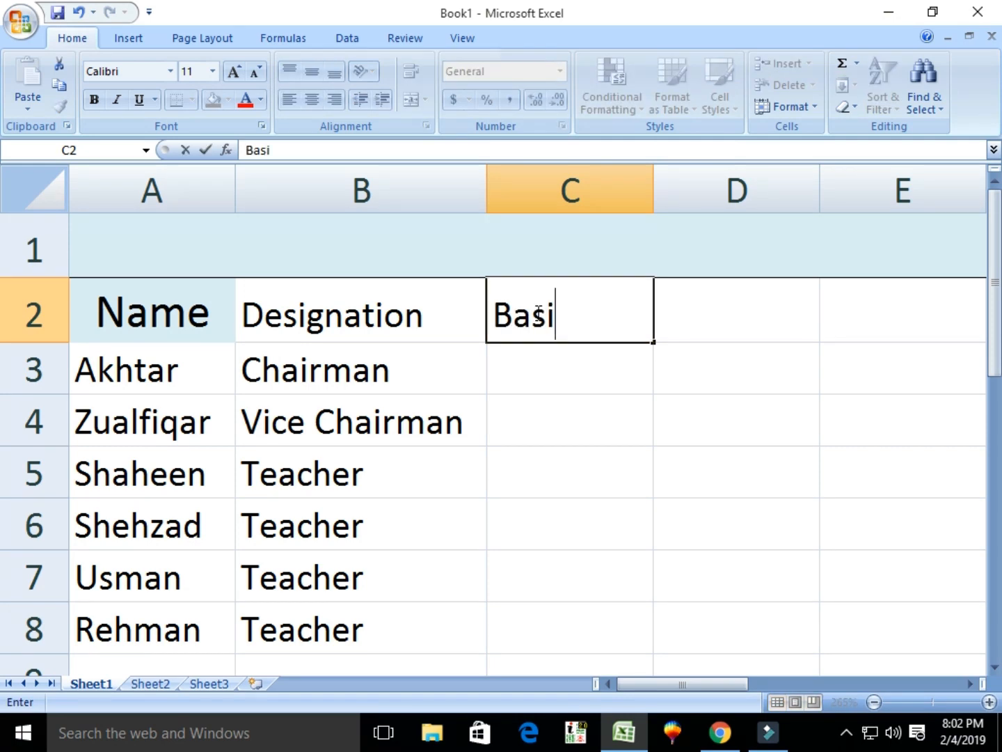
type("c Salary")
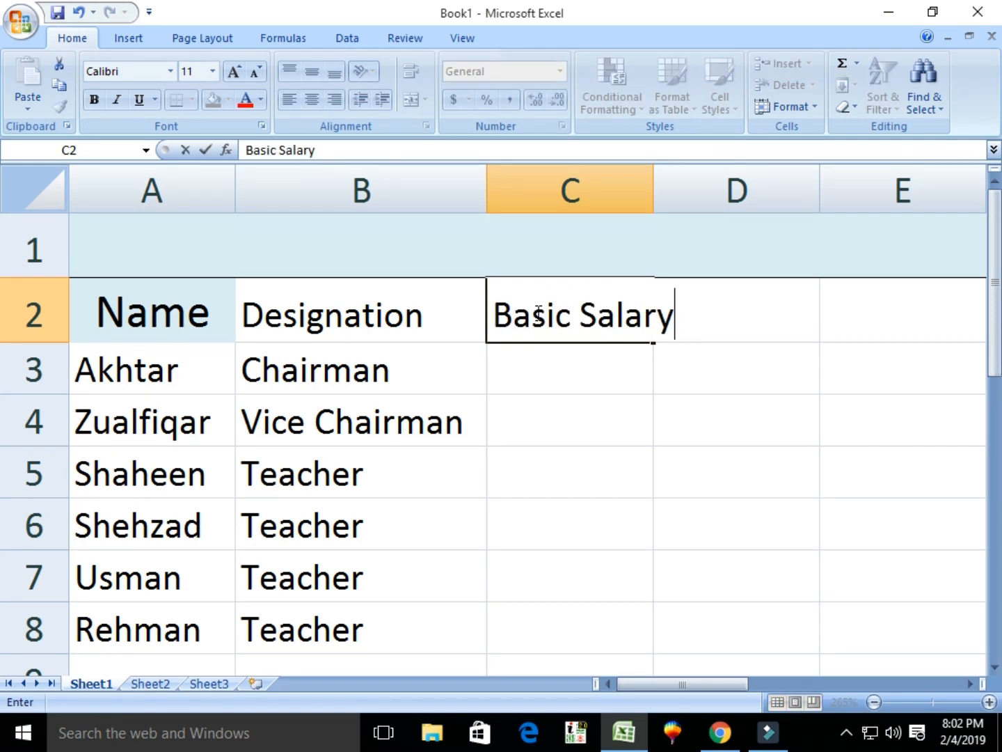
Widen column C for 'Basic Salary' and enter salaries 30000 and 25000.
left_click(513, 378)
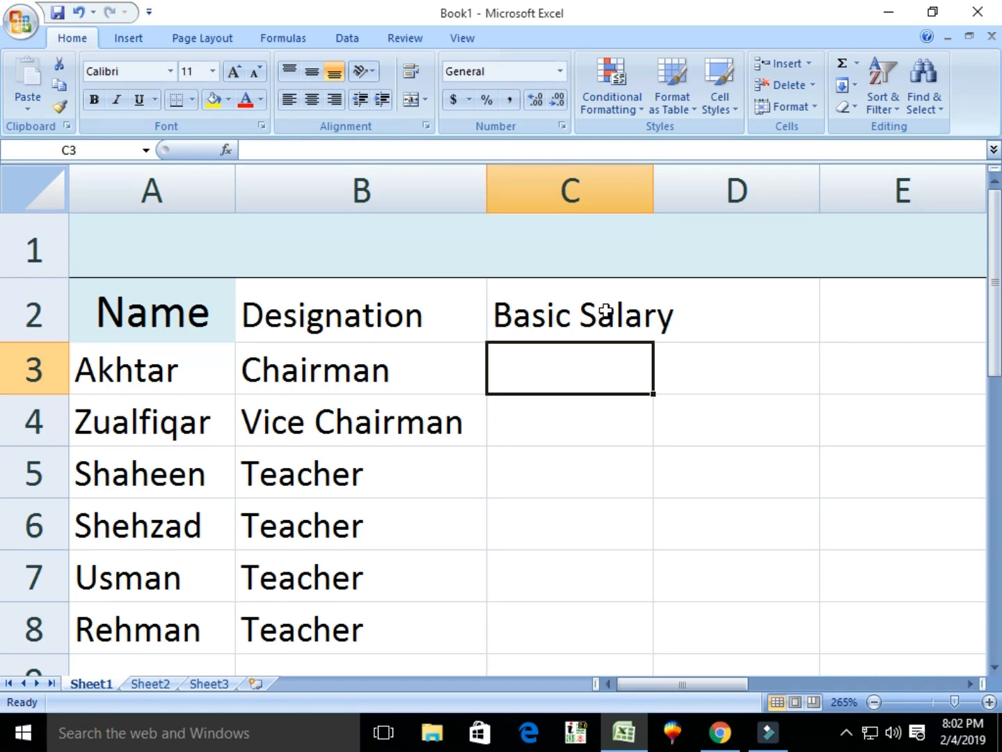
double_click(655, 186)
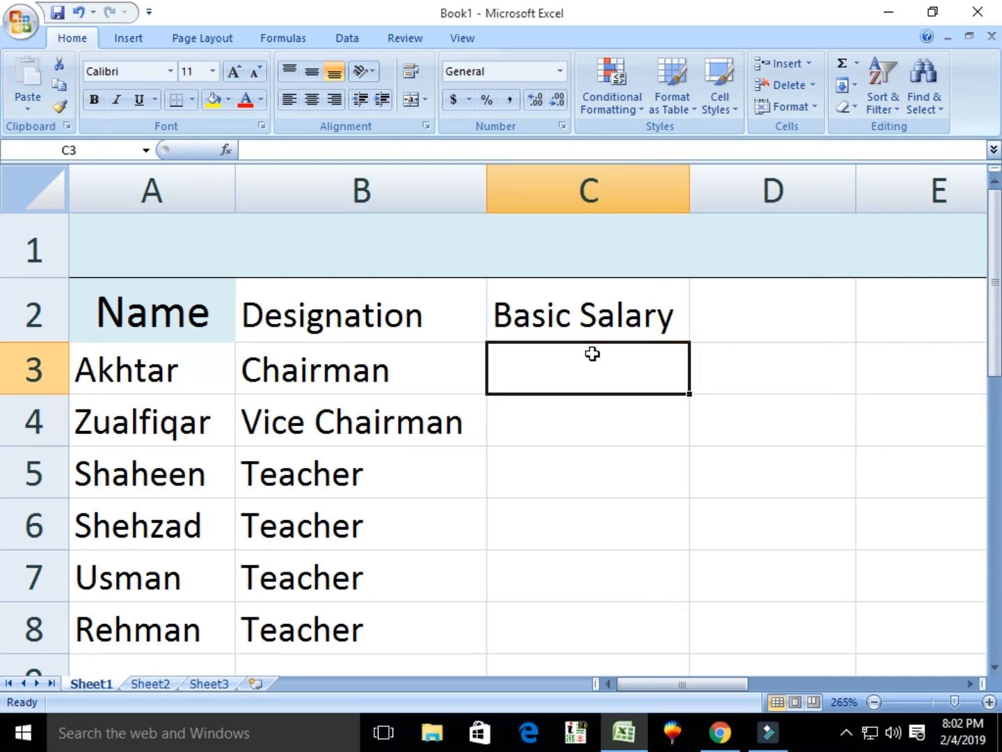
type("30000")
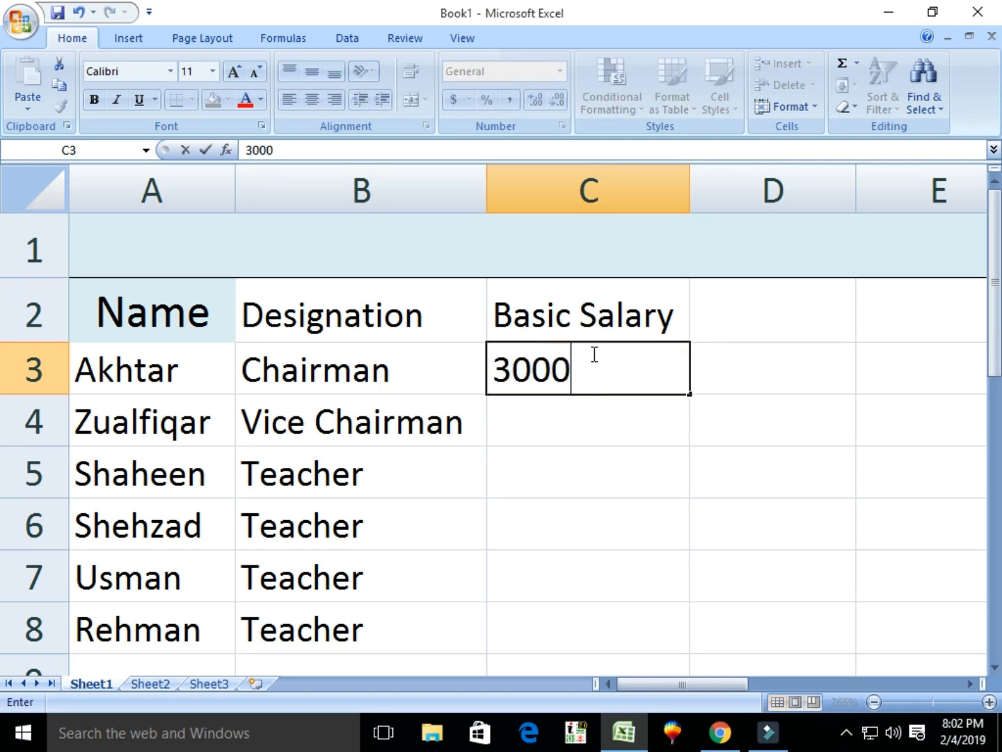
left_click(563, 429)
type("25000")
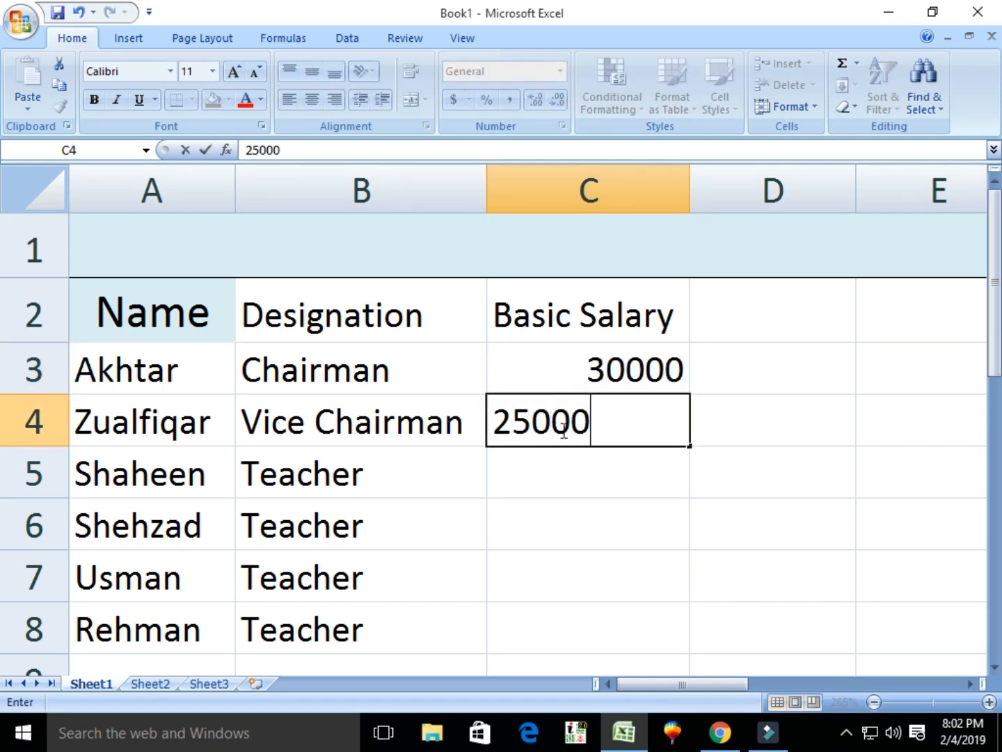
left_click(550, 468)
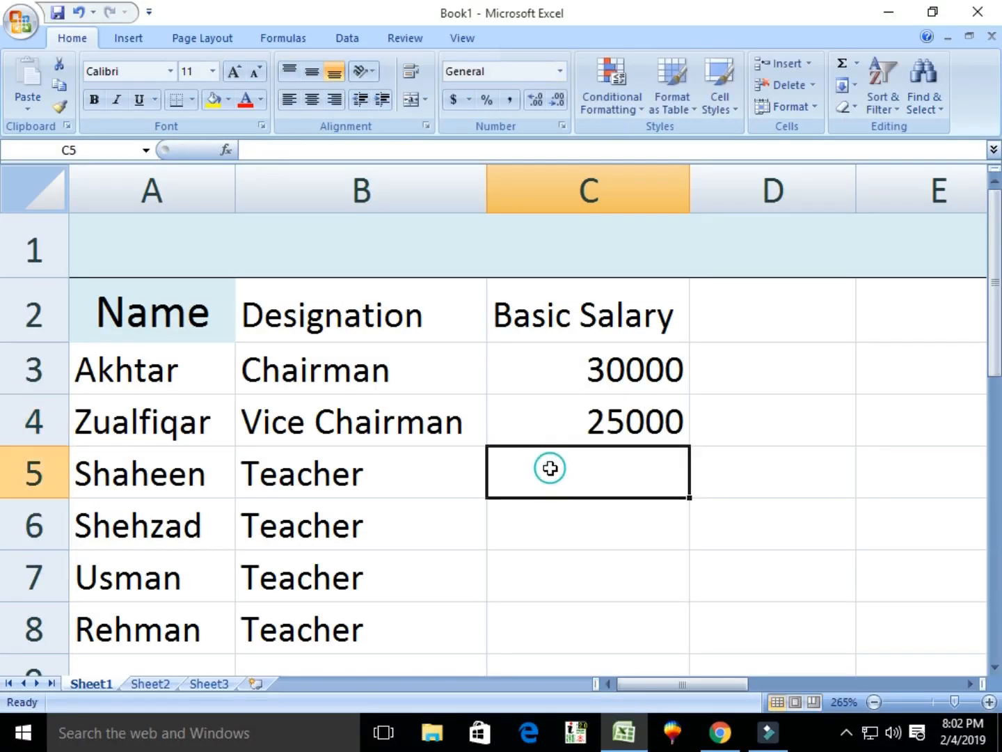
Enter salaries 20000, 20000, 20000 and 10000 in C5 to C8.
type("2000")
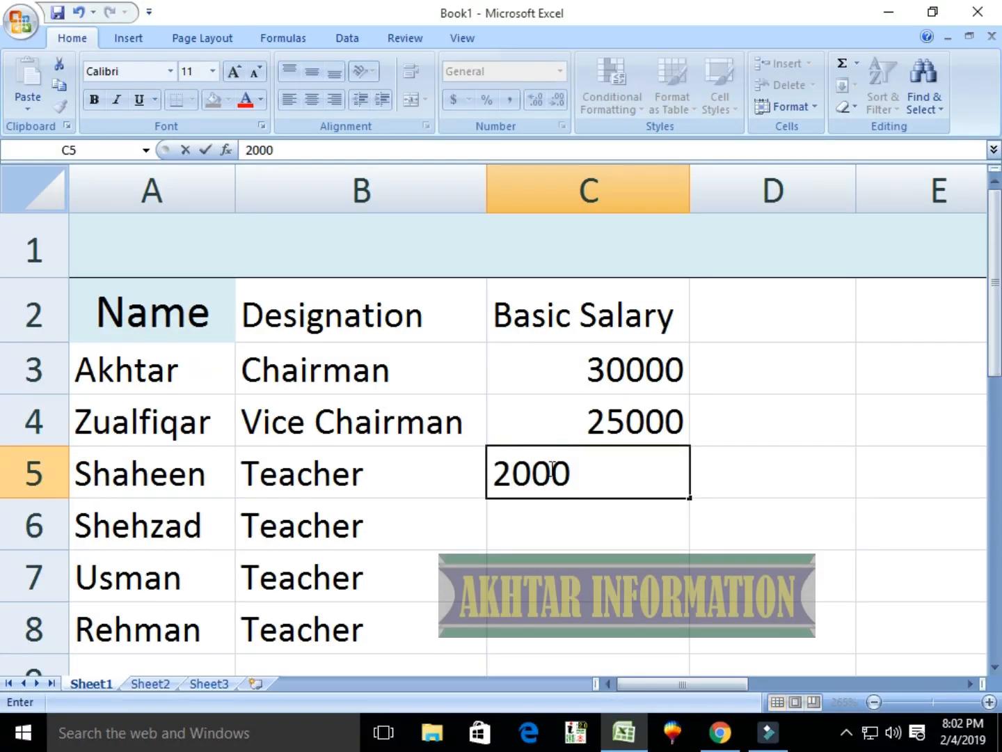
type("0")
left_click(533, 523)
type("20000")
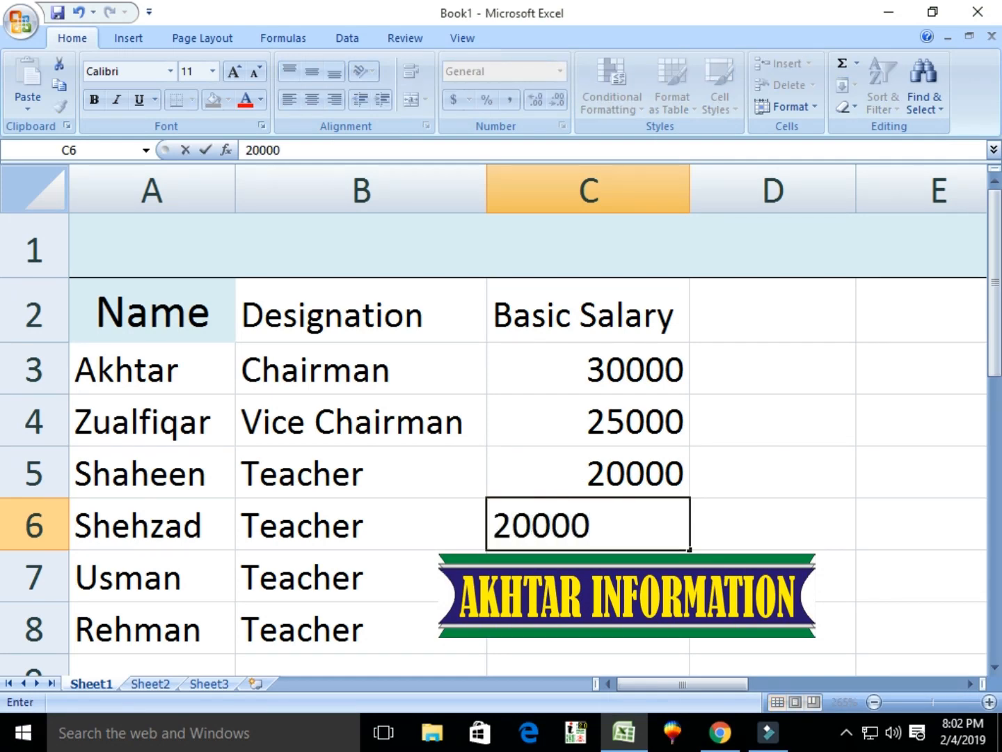
left_click(529, 586)
type("20000")
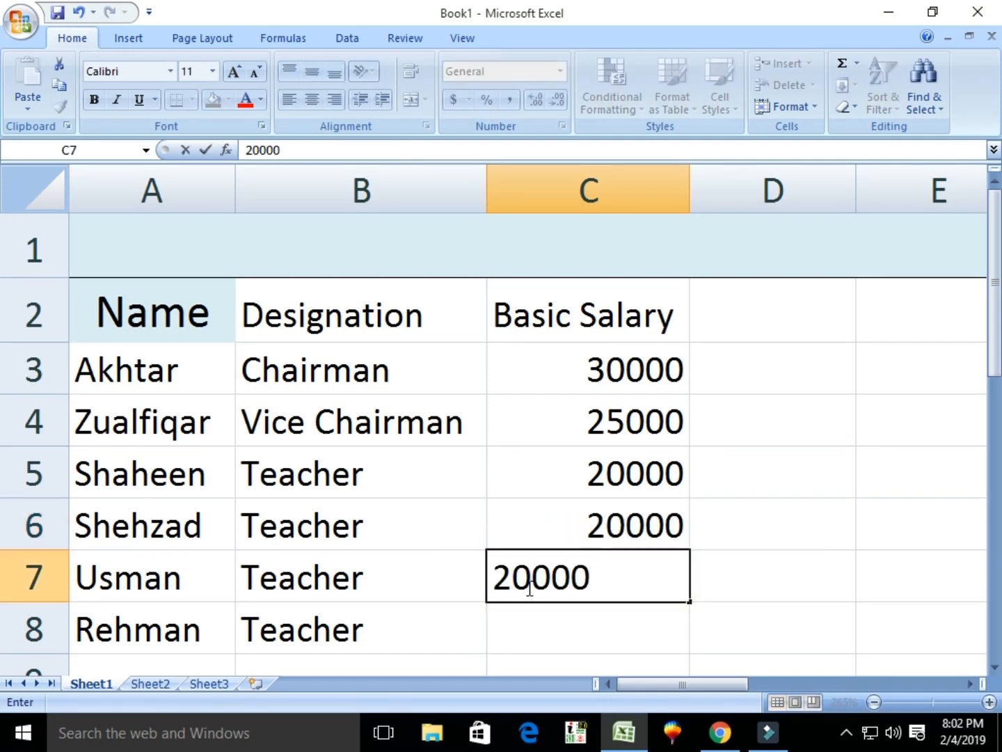
left_click(529, 620)
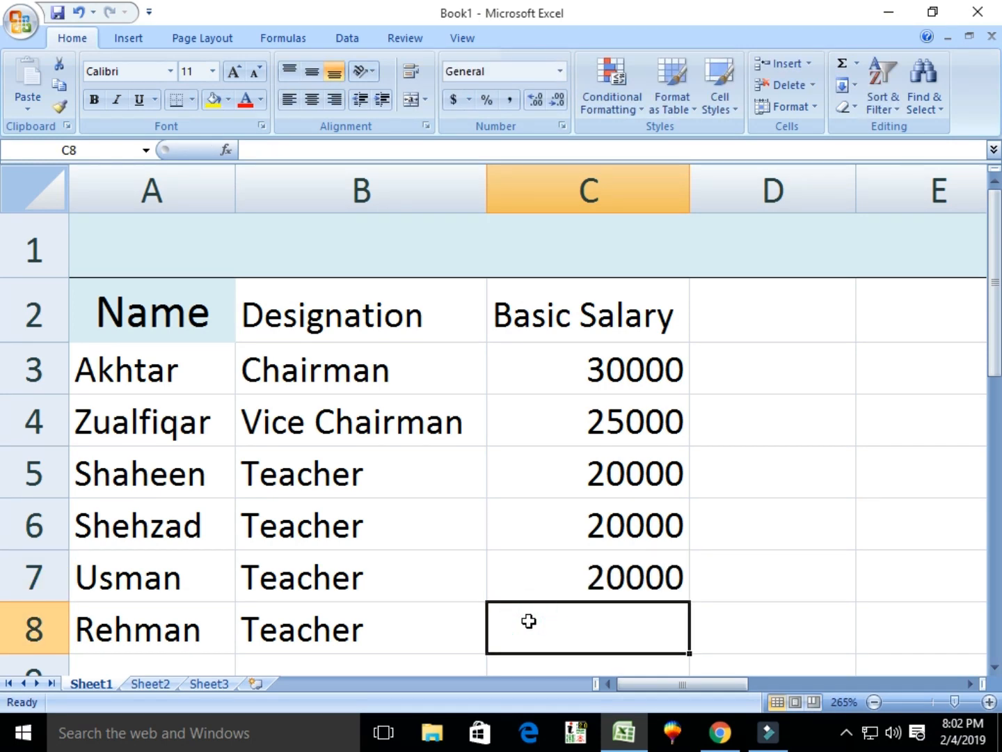
type("10000")
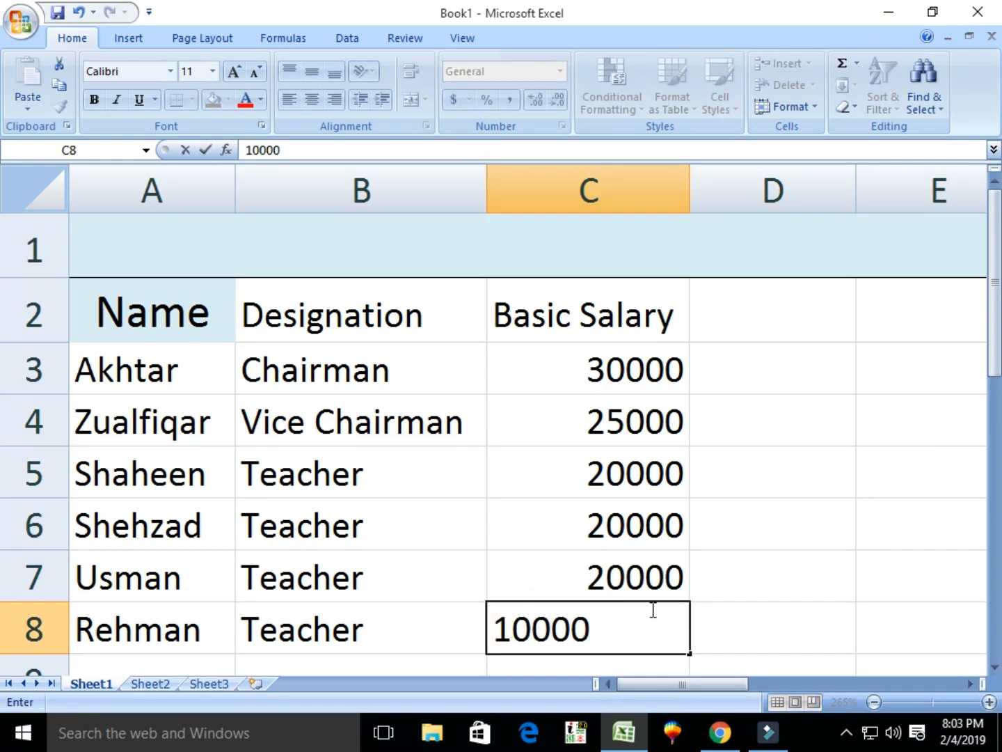
left_click(717, 627)
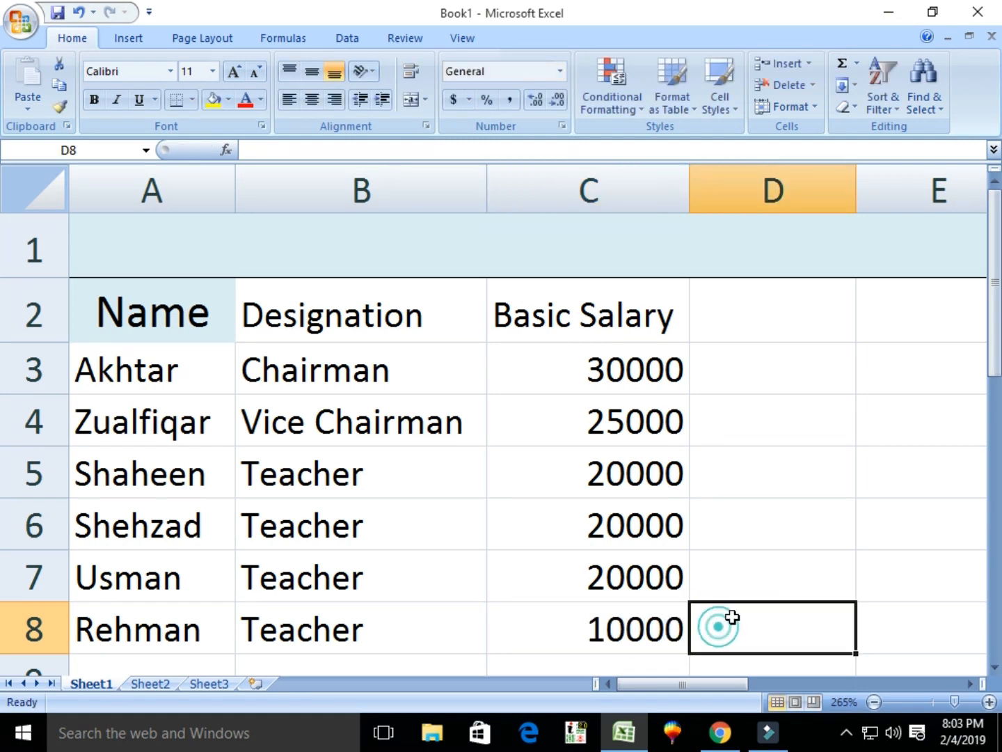
Type 'Medical Allownce' in D2 and AutoFit column D to that heading.
left_click(717, 324)
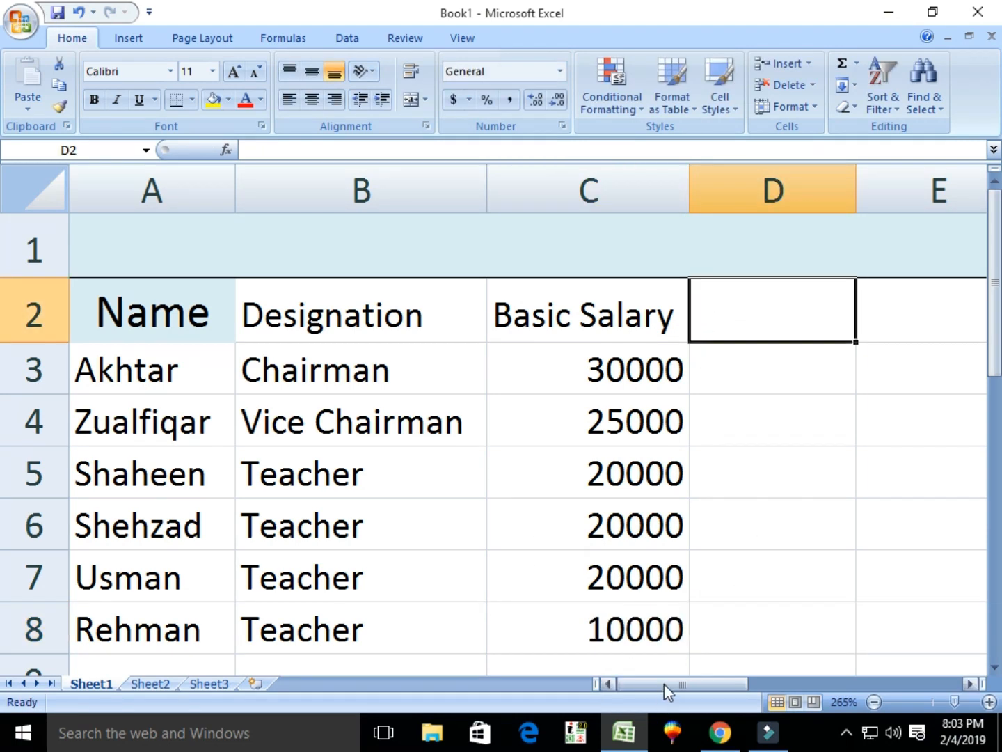
left_click_drag(667, 689, 695, 690)
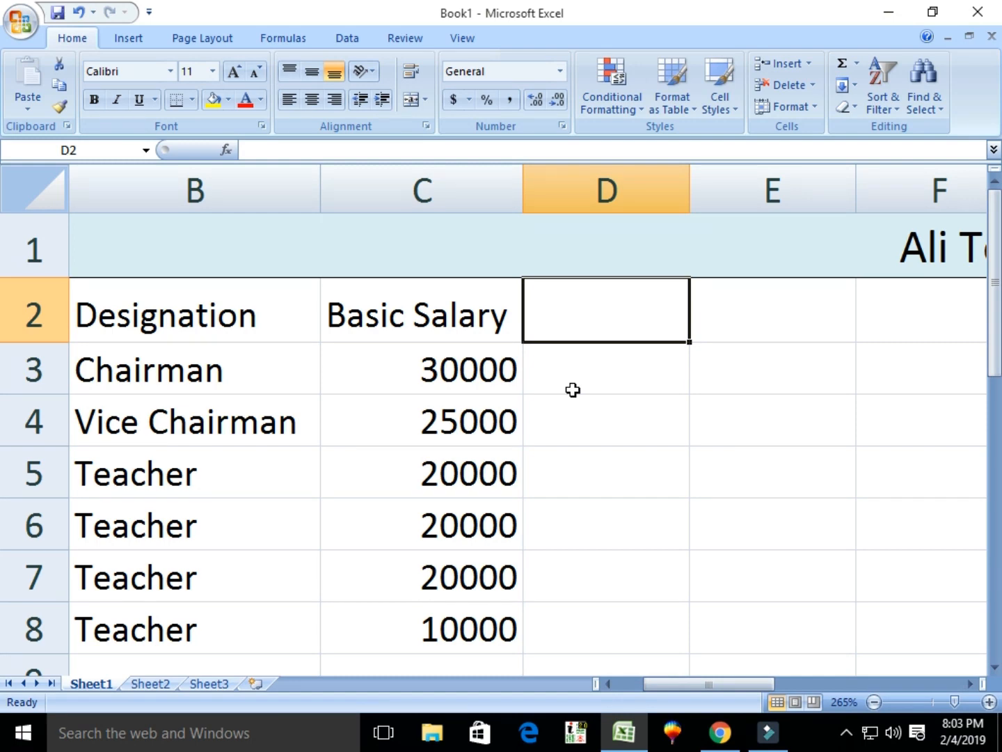
type("M")
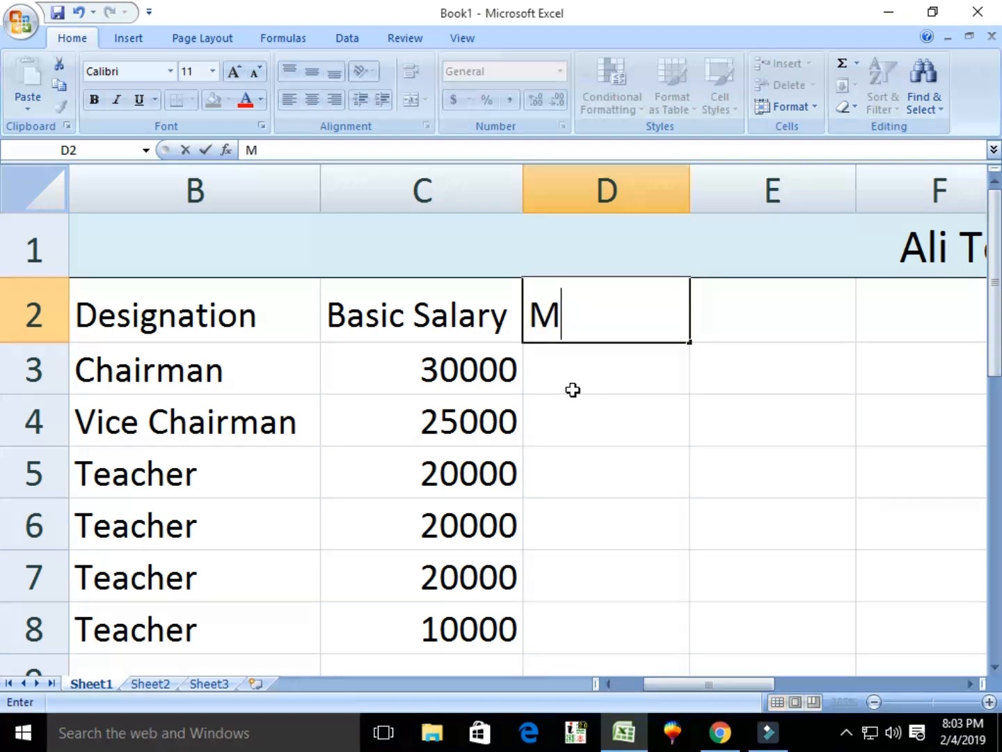
type("edical All")
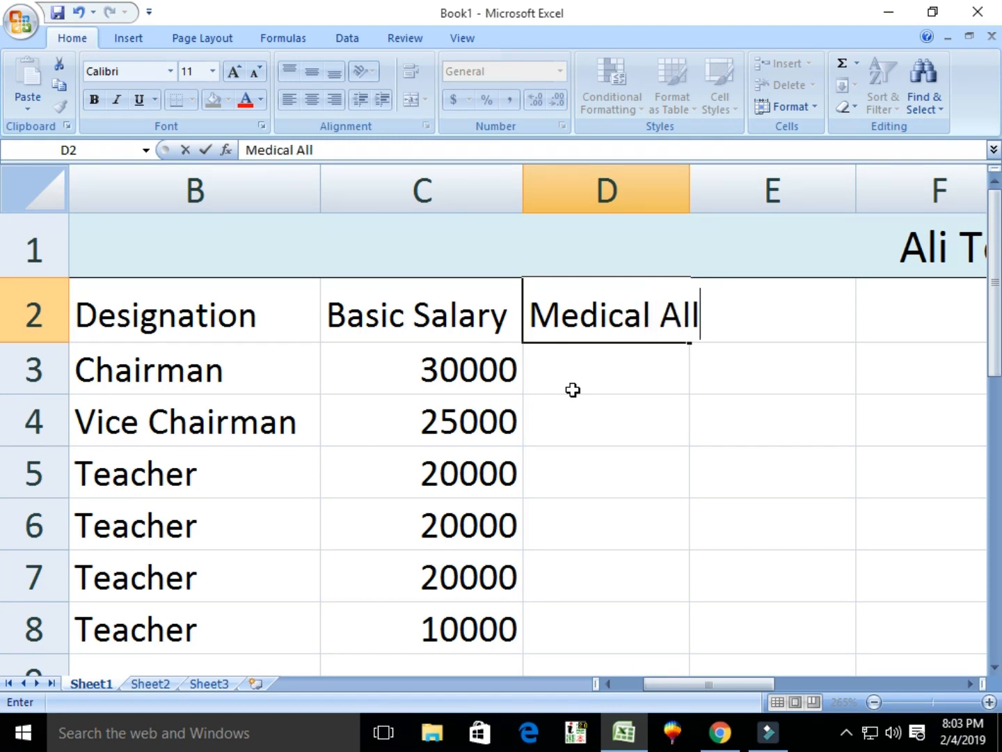
type("ownce")
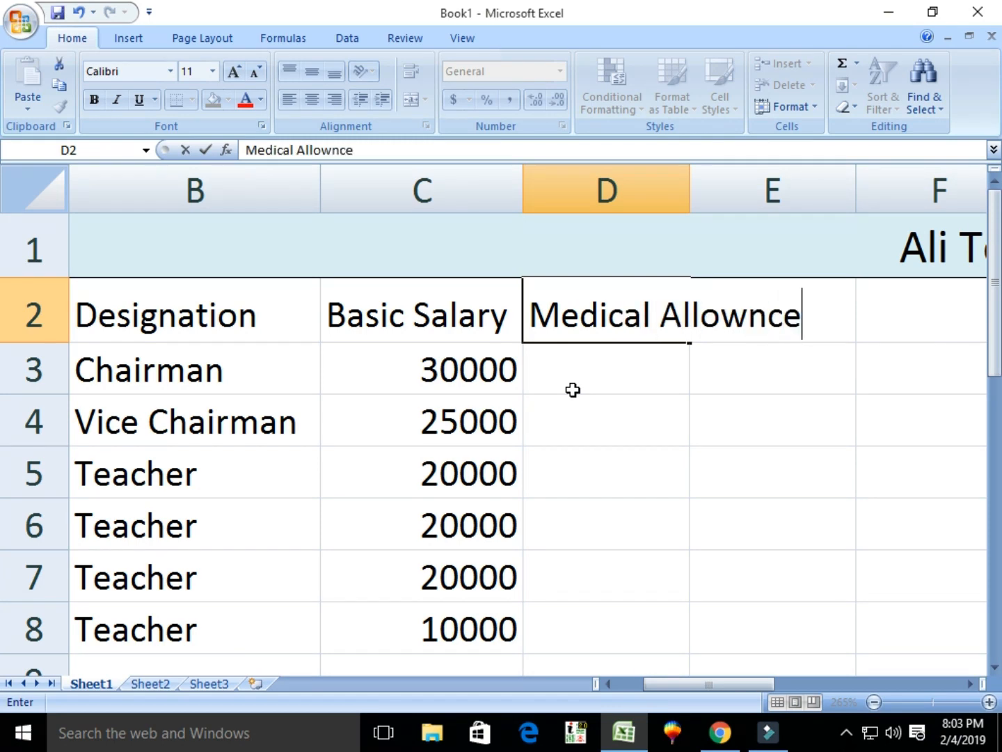
left_click(628, 349)
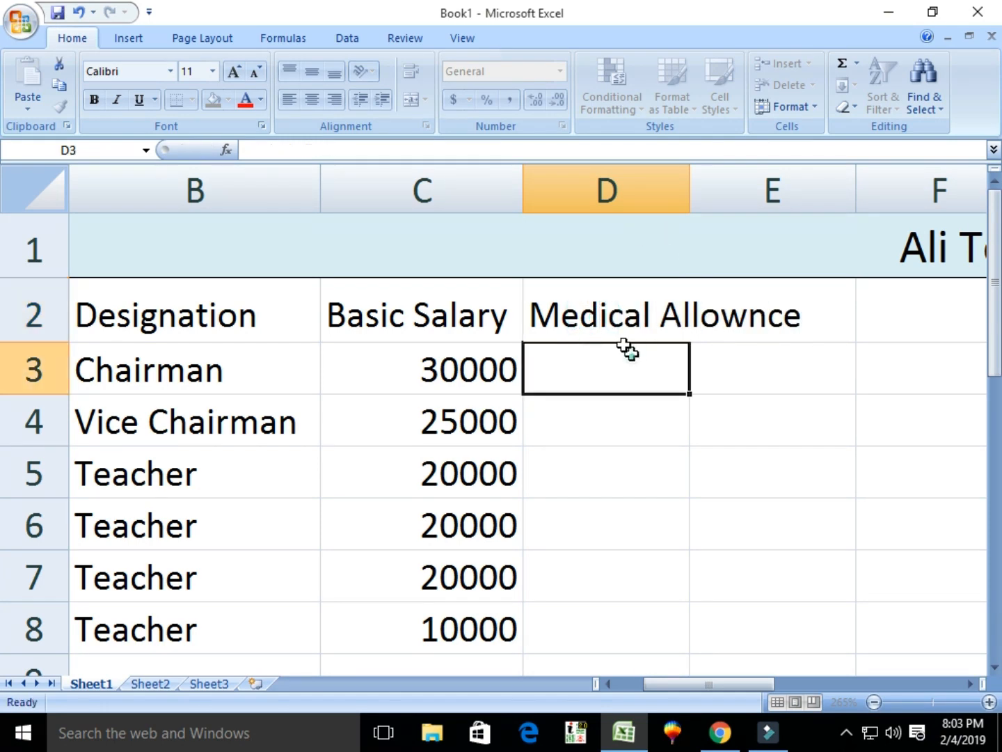
left_click(586, 313)
left_click(801, 107)
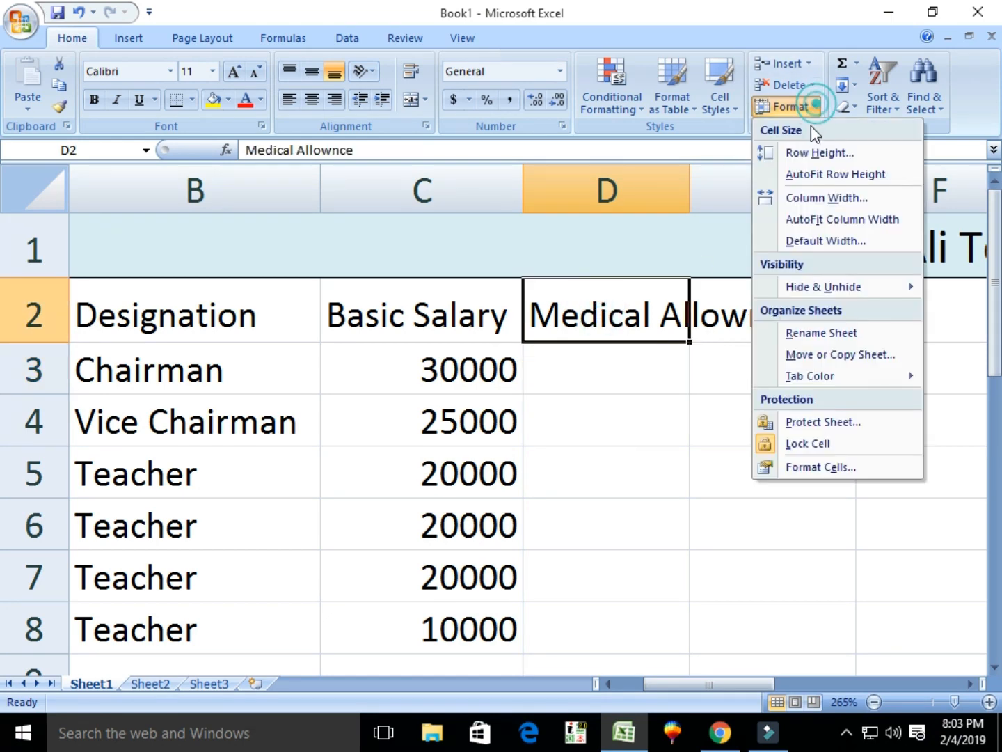
left_click(811, 219)
left_click(641, 372)
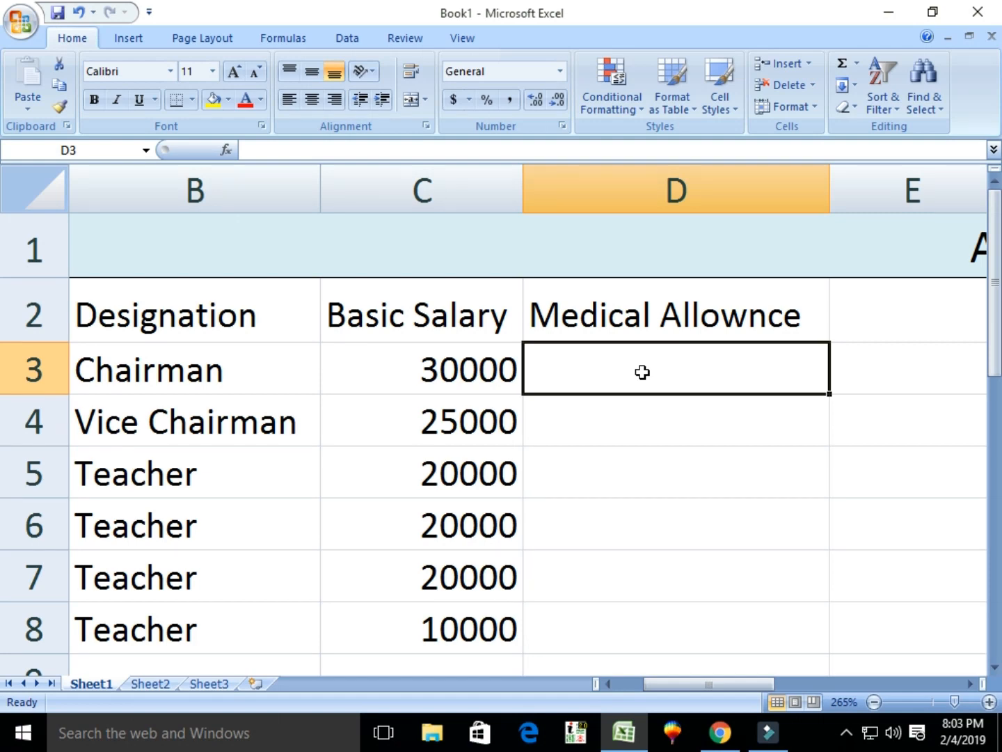
Enter =C3*2/100 in D3 and fill it down to D8, giving 600 to 200.
type("=")
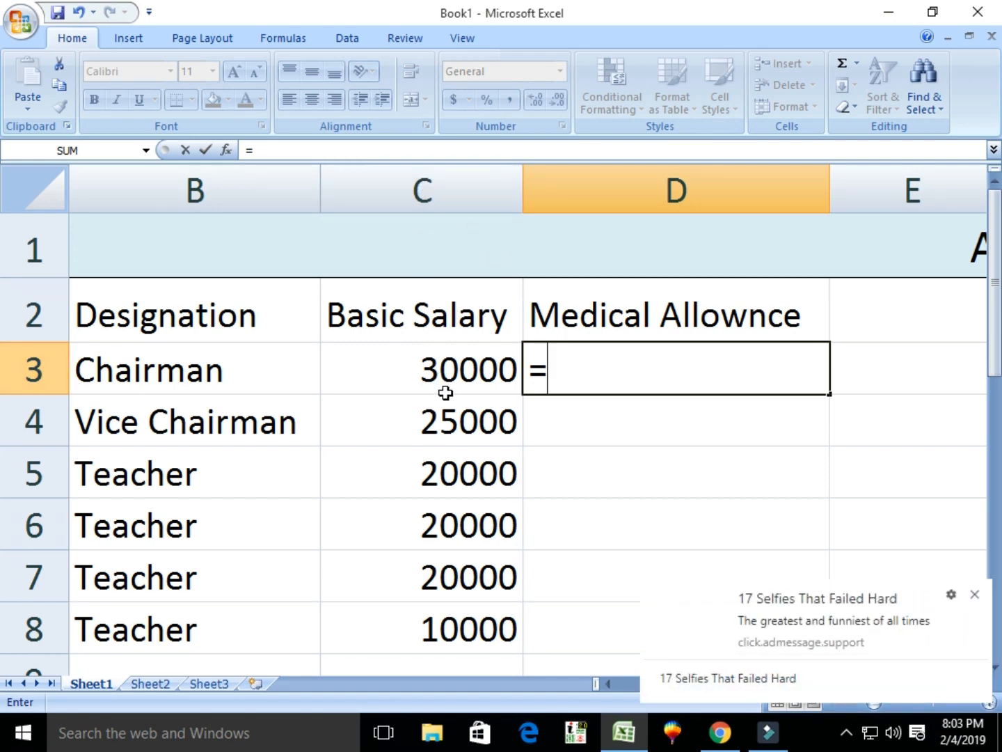
left_click(975, 595)
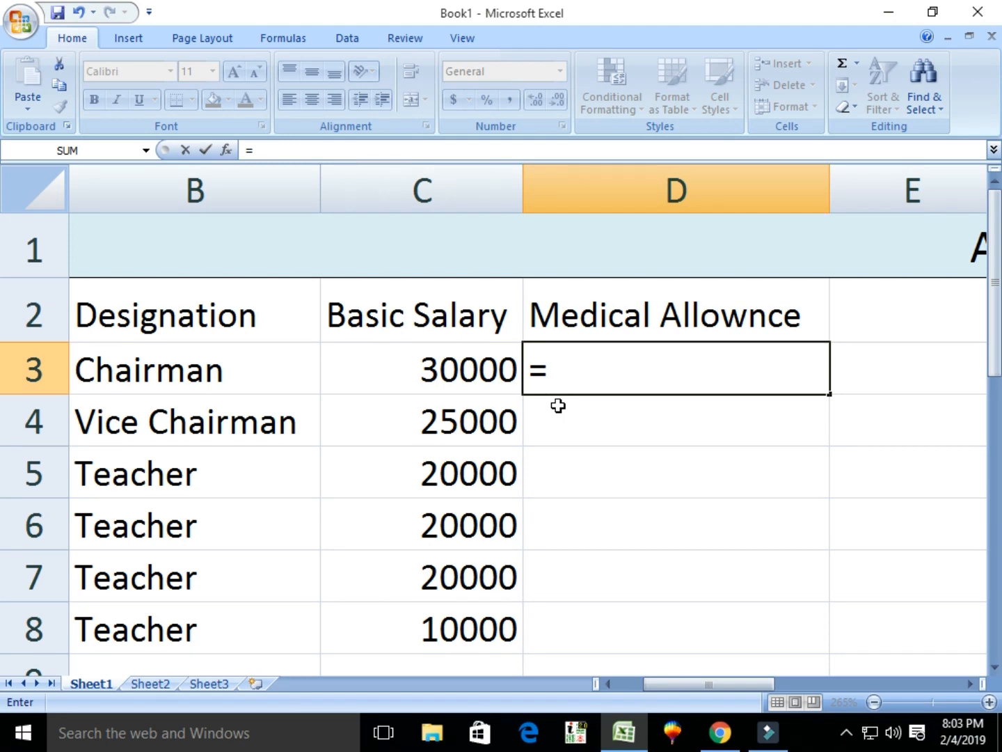
type("c3")
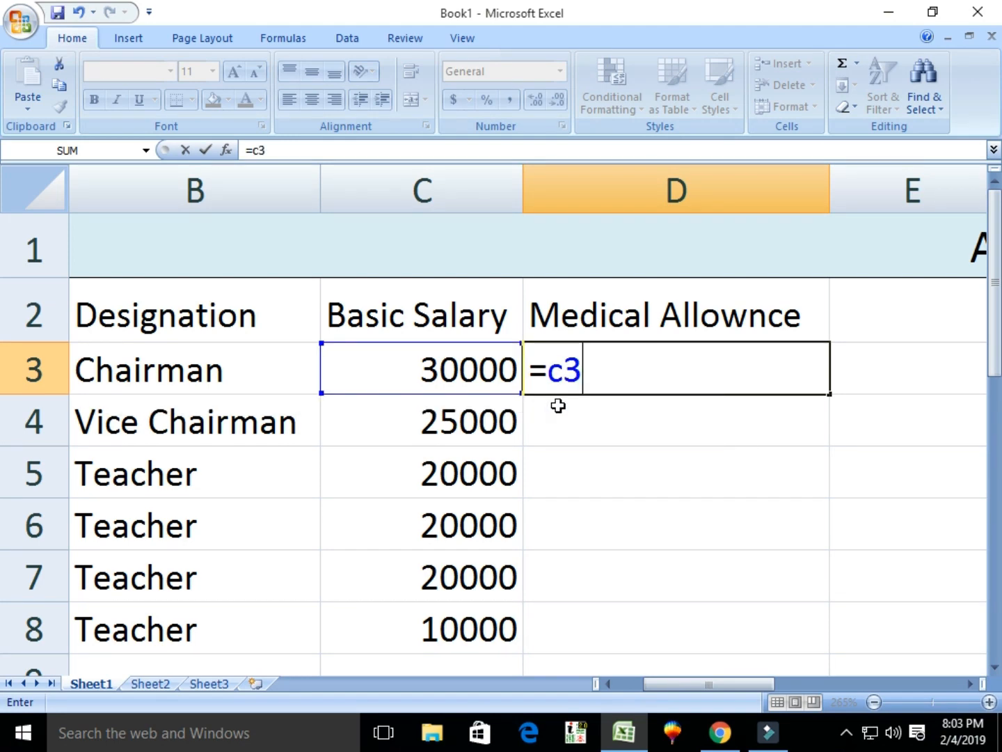
type("*")
type("2")
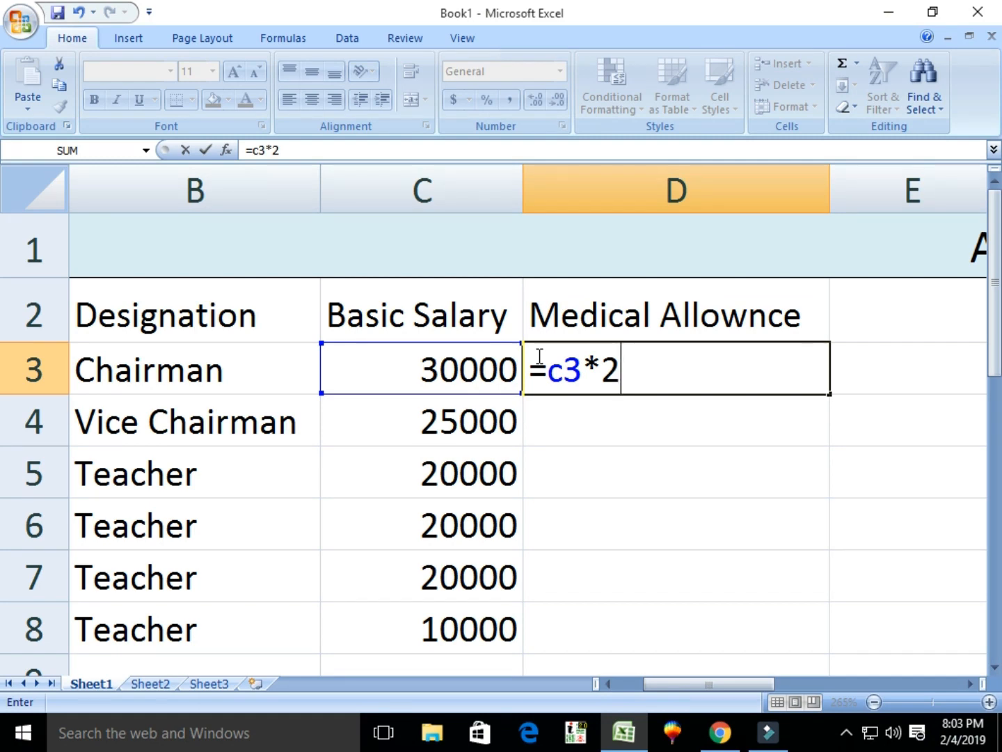
type("/100")
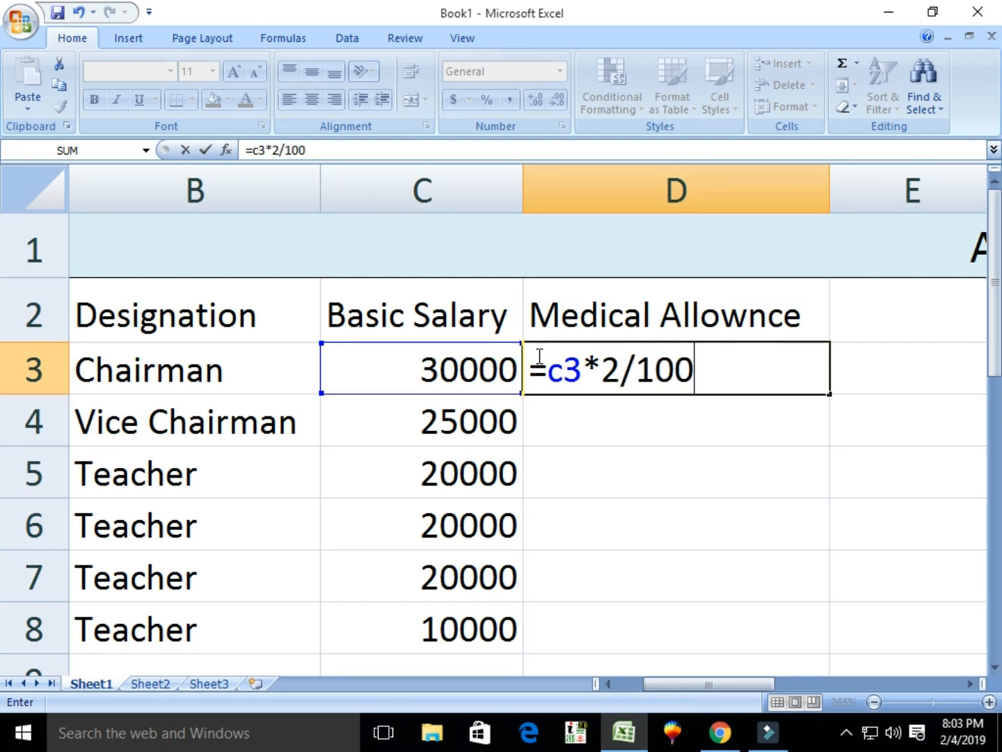
key("Return")
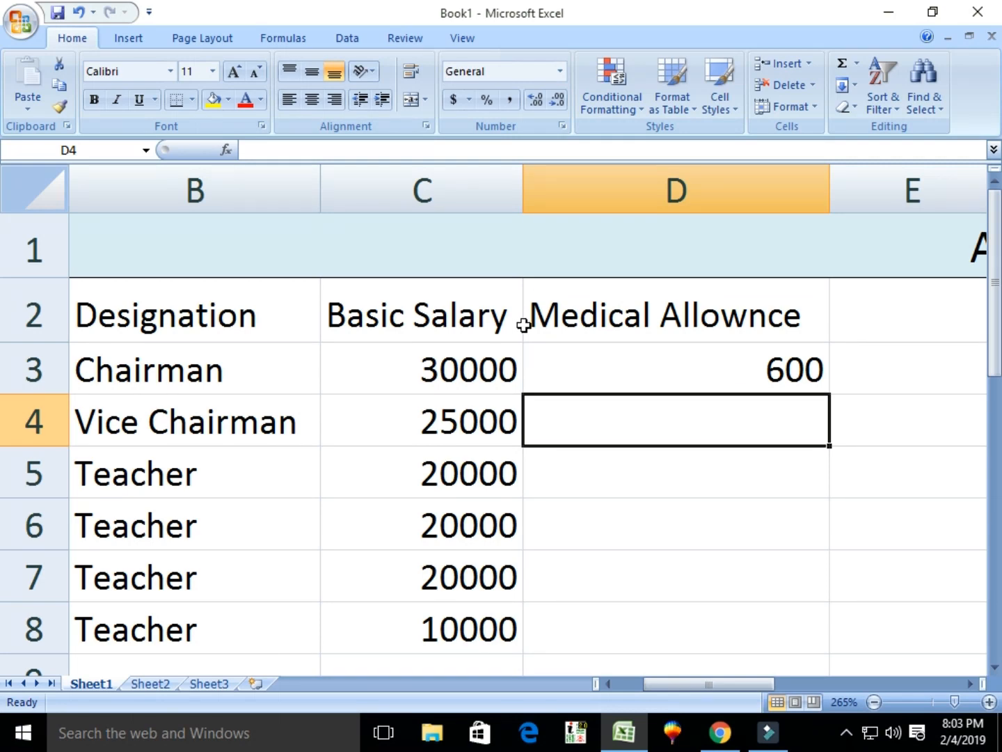
left_click(787, 368)
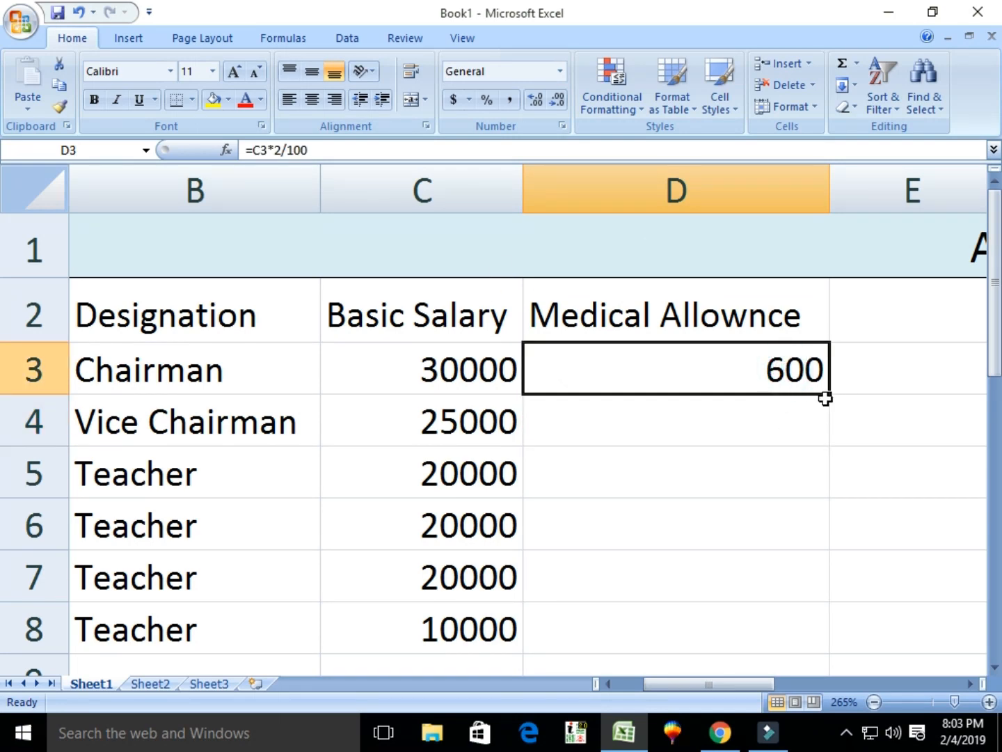
left_click_drag(830, 394, 856, 639)
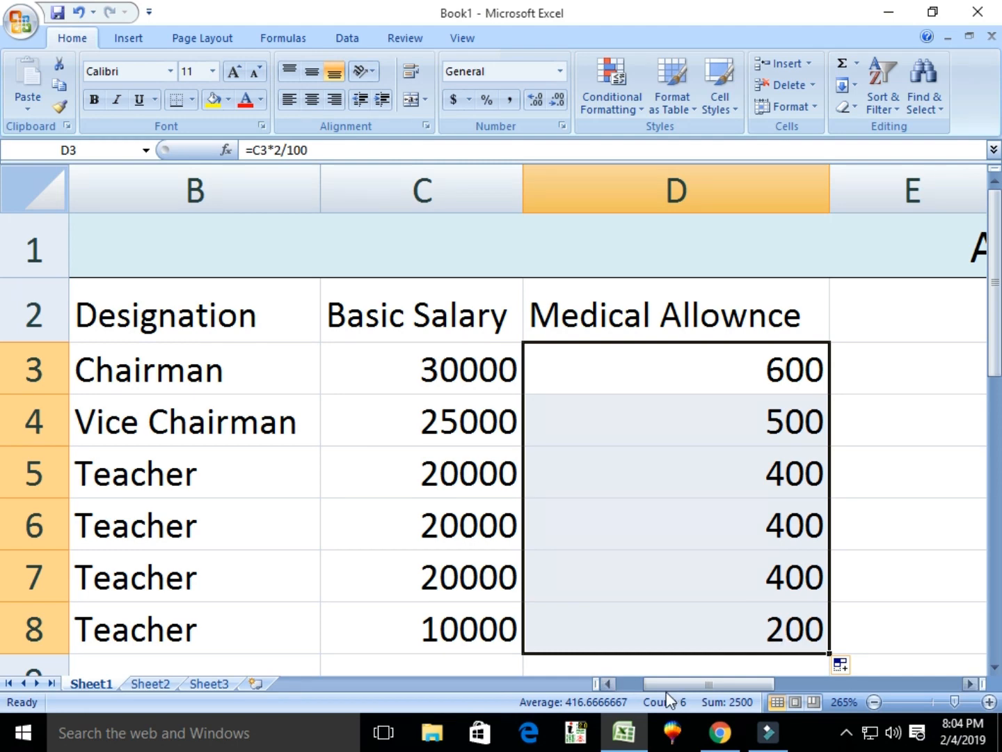
left_click_drag(665, 686, 739, 693)
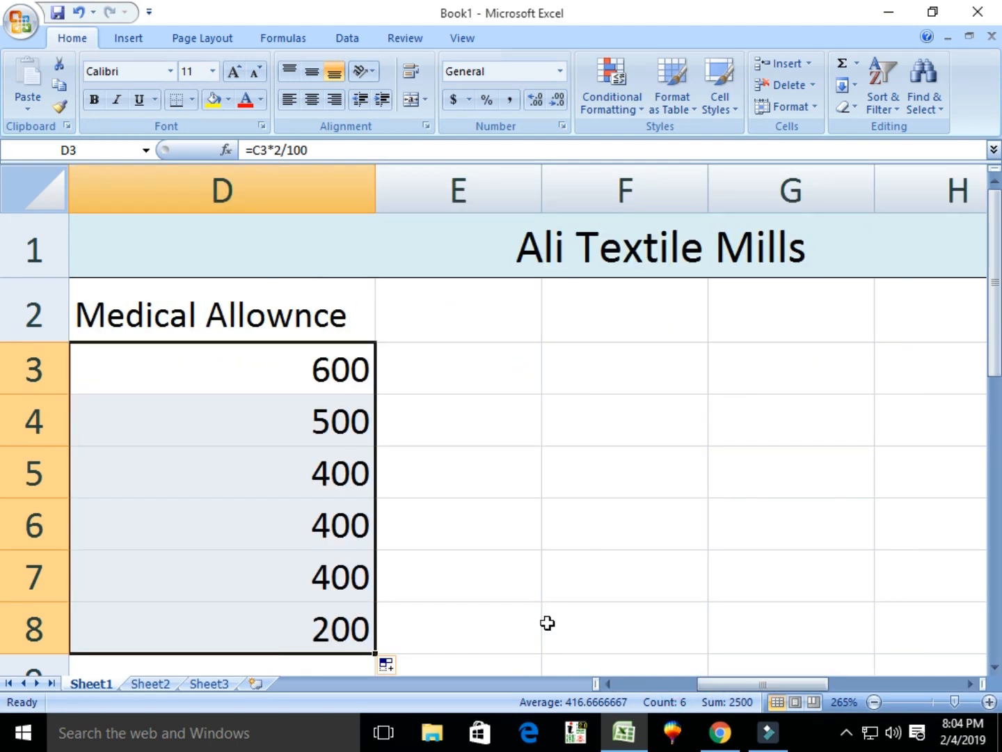
left_click_drag(700, 686, 700, 687)
Type 'Travel Allownce' in E2 and AutoFit column E by double-clicking its border.
left_click(456, 322)
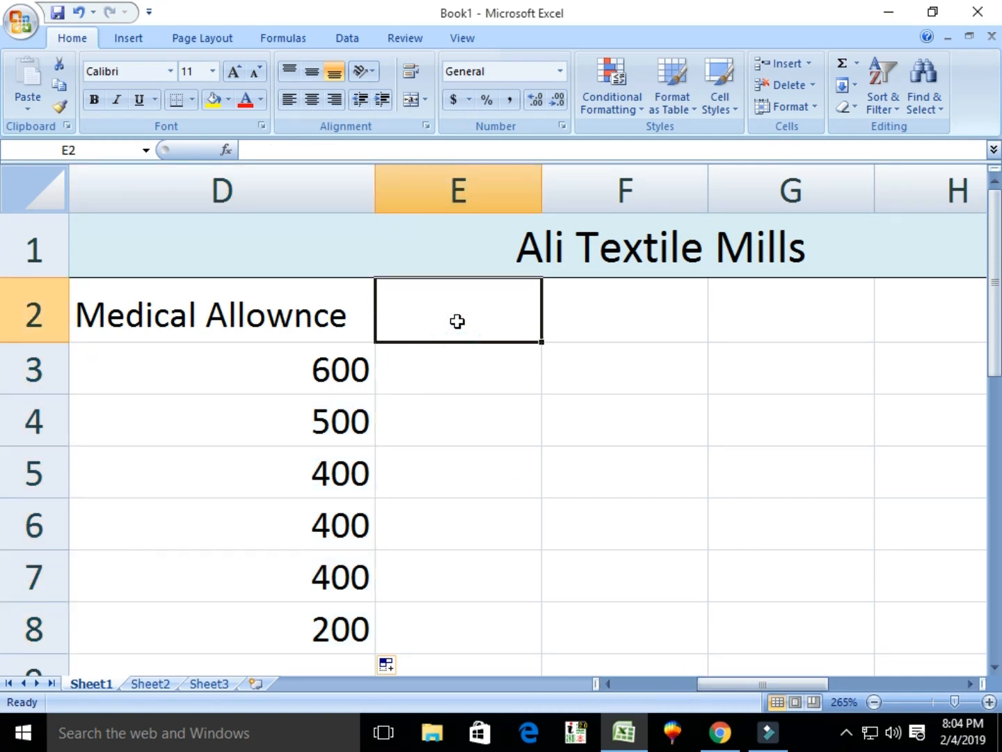
type("Travel ")
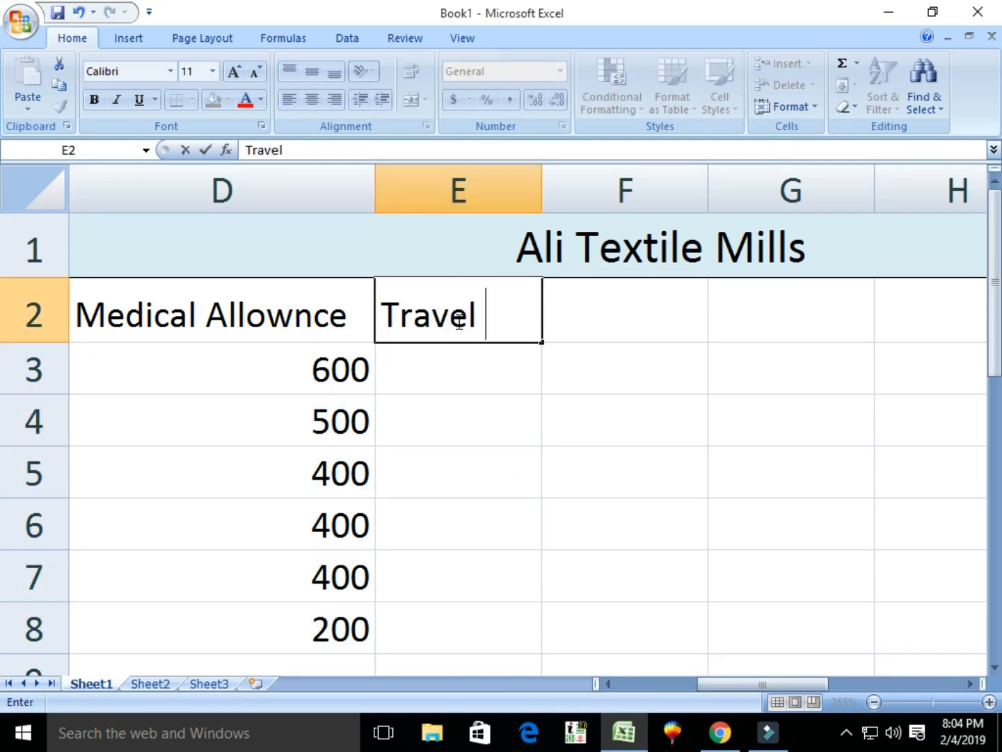
type("a")
key("BackSpace")
type("Allow")
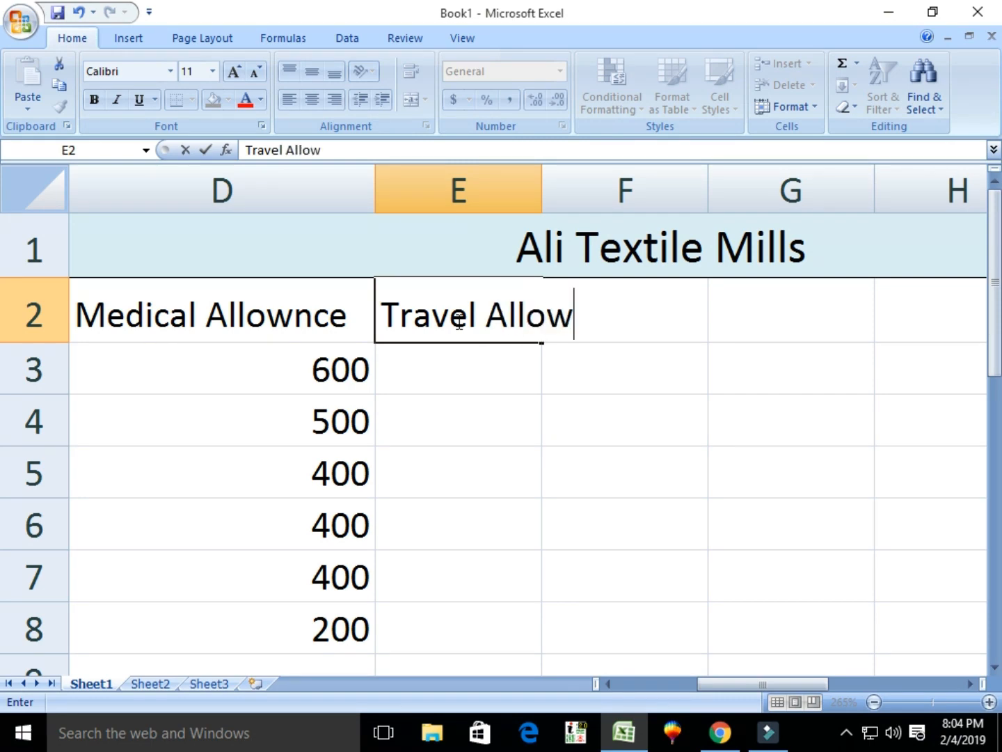
scroll(459, 321, "down", 1)
type("nce")
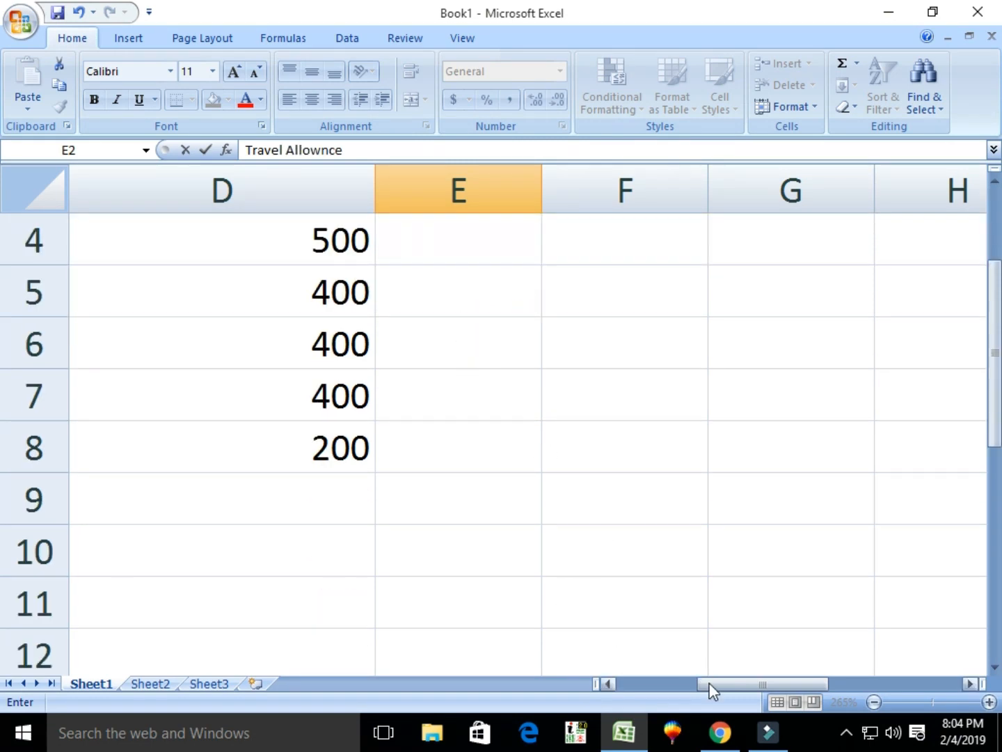
mouse_move(712, 687)
left_mouse_down()
mouse_move(763, 687)
mouse_move(708, 688)
left_mouse_up()
scroll(600, 479, "up", 1)
left_click(478, 359)
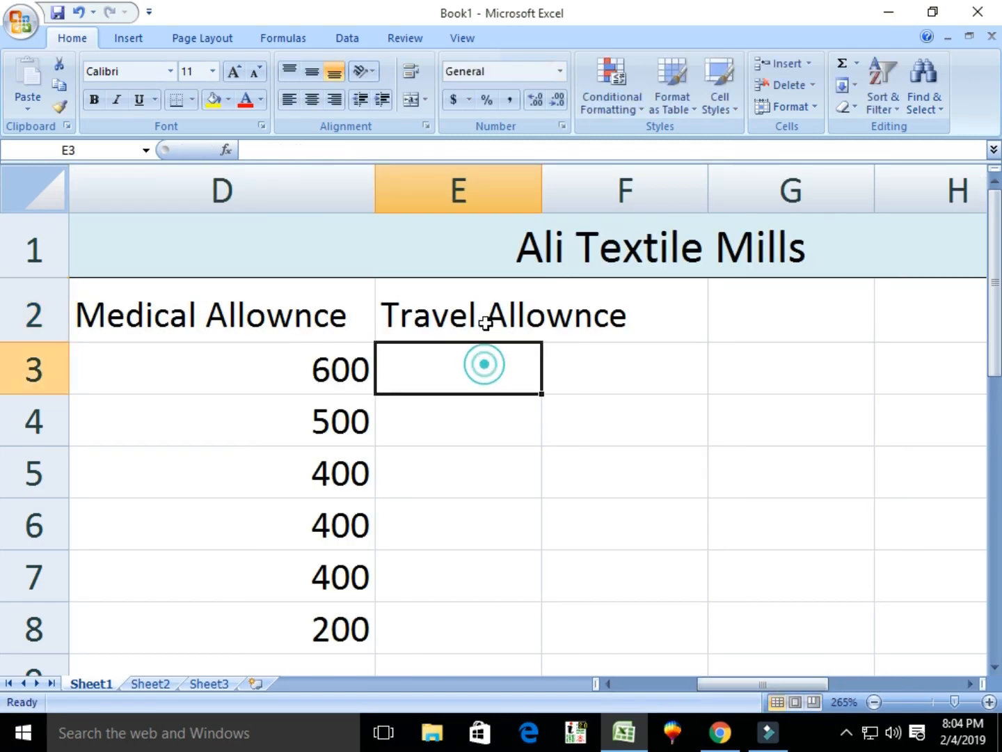
left_click(481, 318)
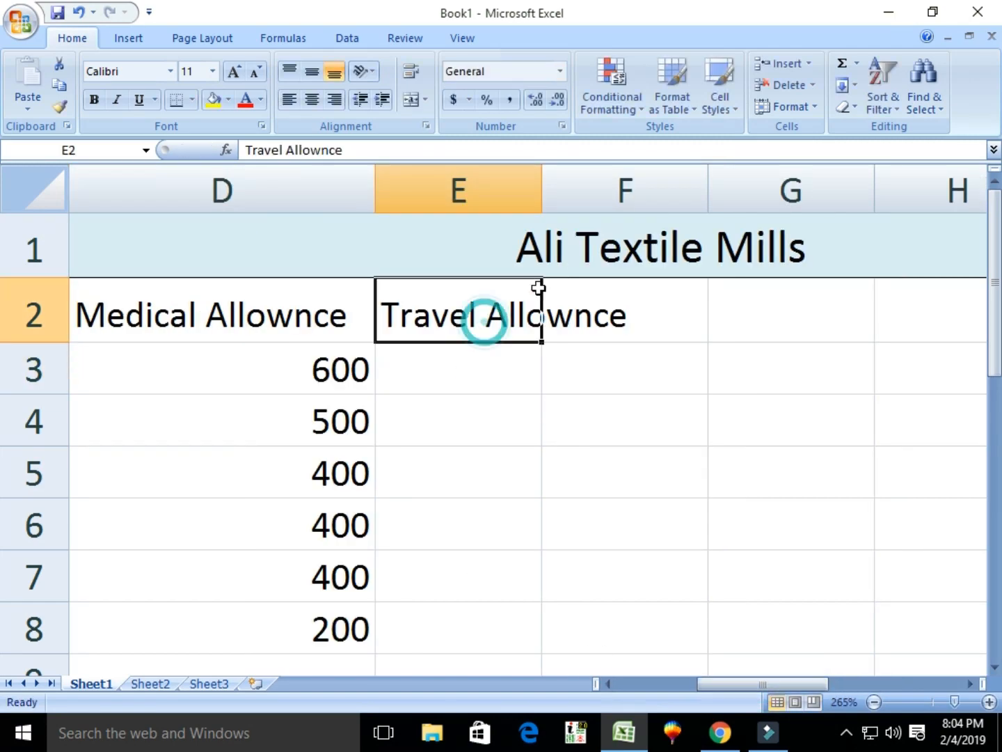
double_click(540, 175)
left_click(484, 369)
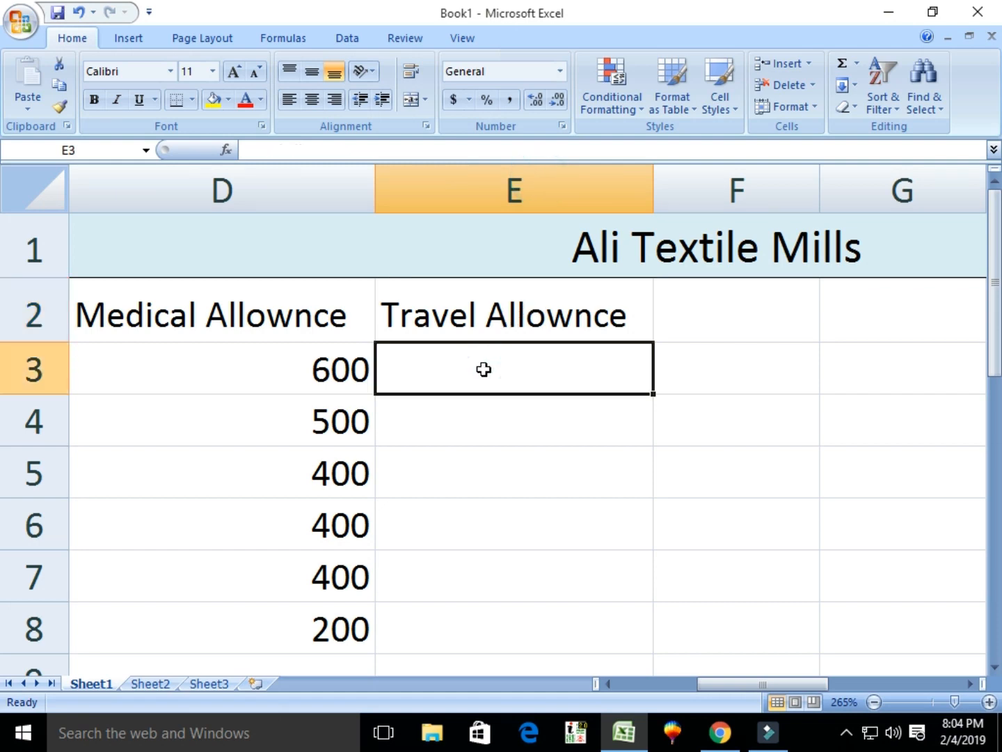
Enter the travel allowance formula =C3*4/100 in cell E3.
type("=c")
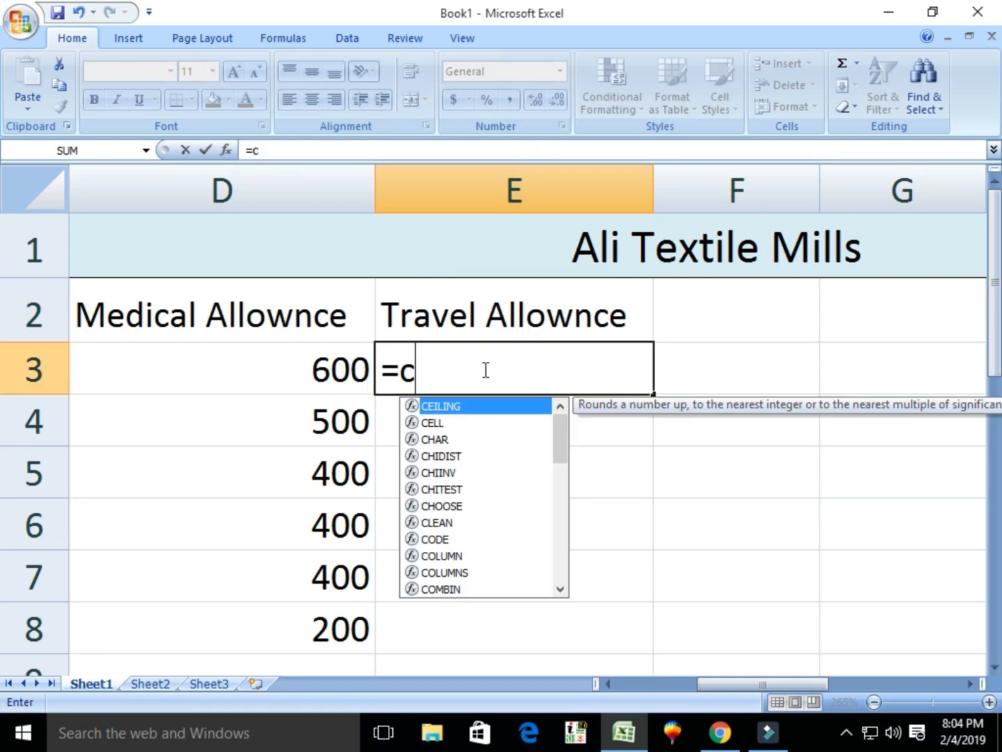
type("3*")
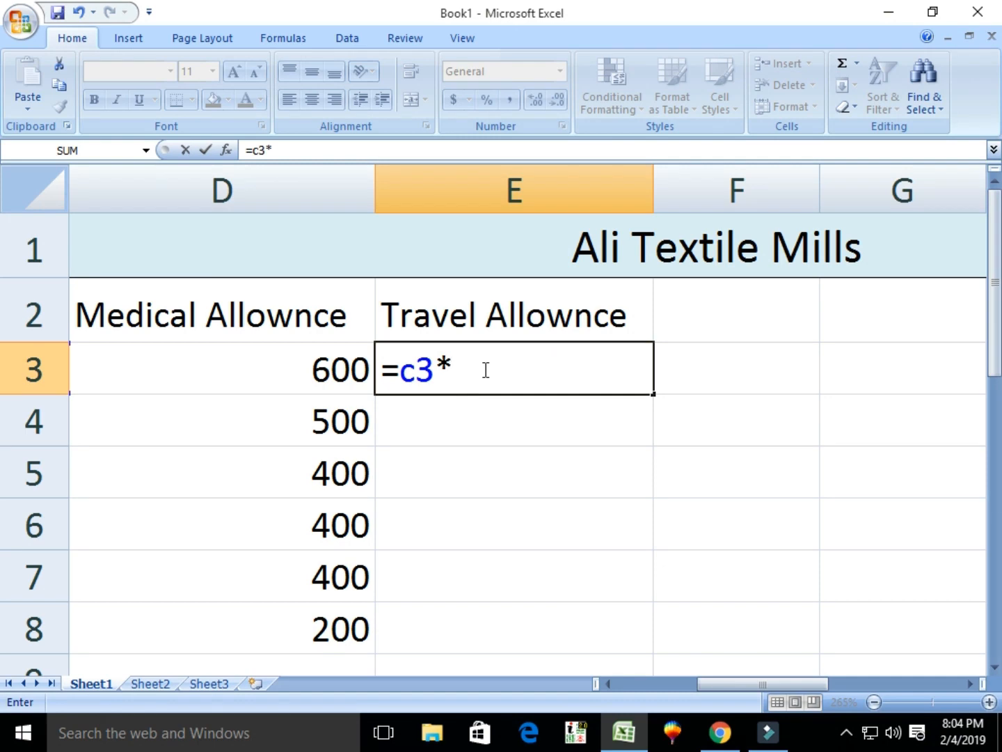
type("4/100")
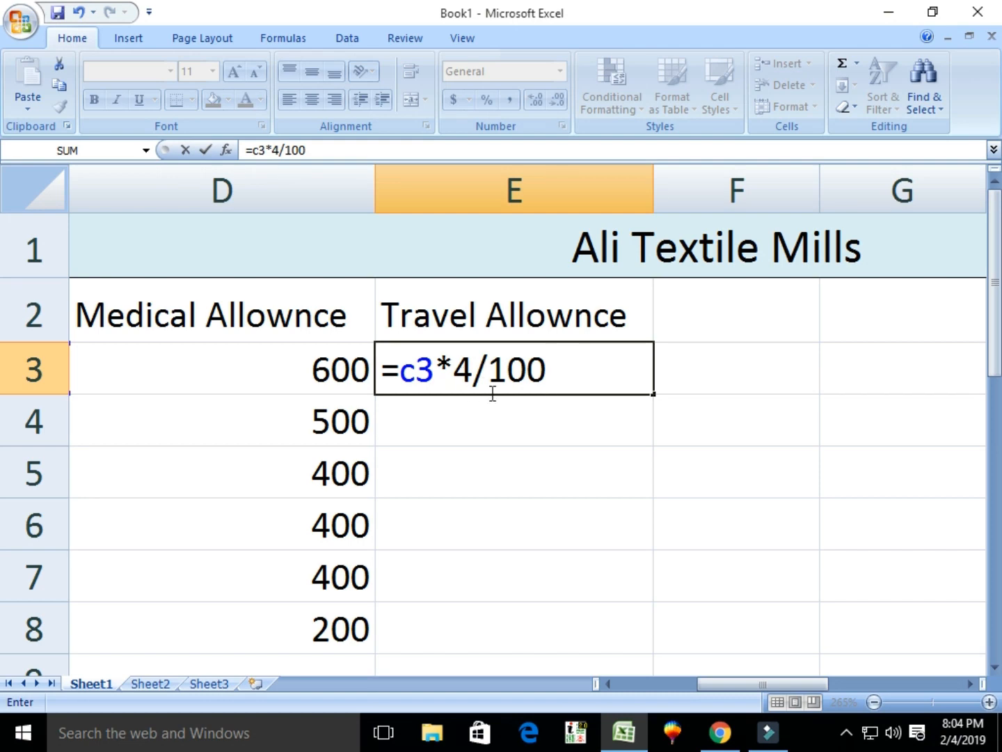
middle_click(496, 394)
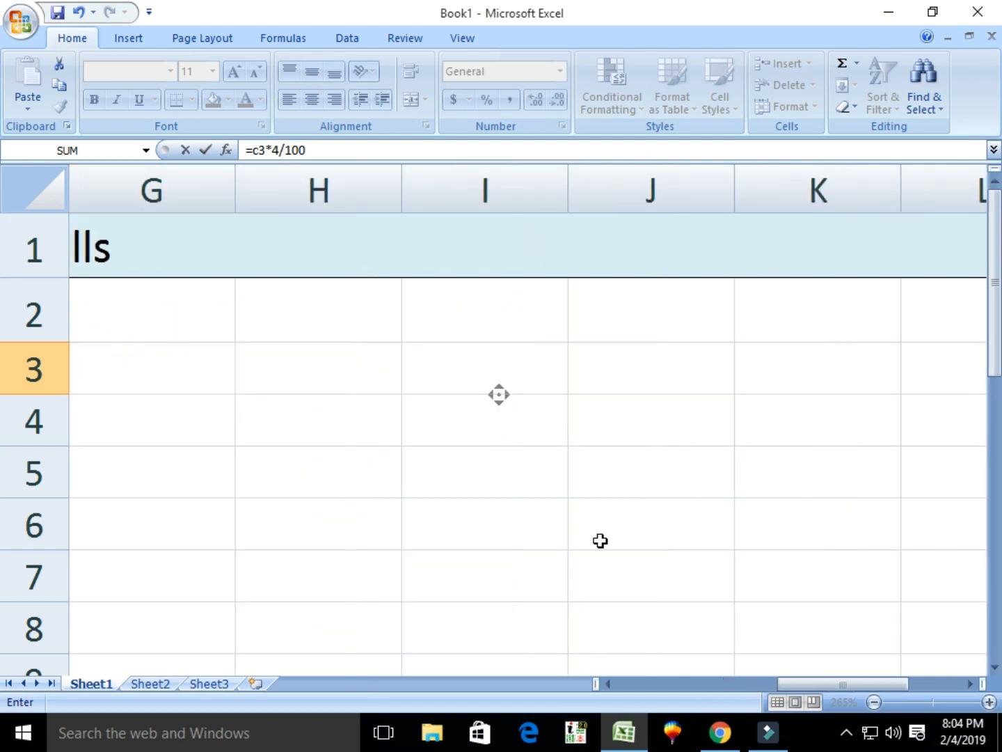
middle_click(600, 541)
left_click_drag(801, 689, 715, 685)
key("Return")
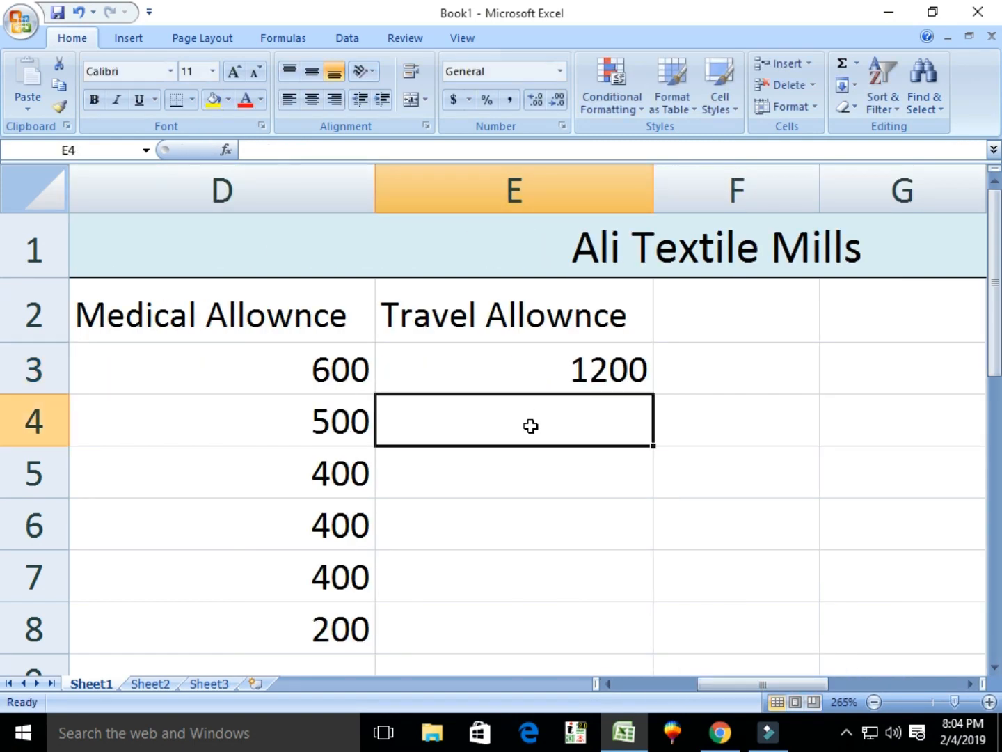
scroll(562, 367, "up", 1)
middle_click(563, 367)
middle_click(581, 337)
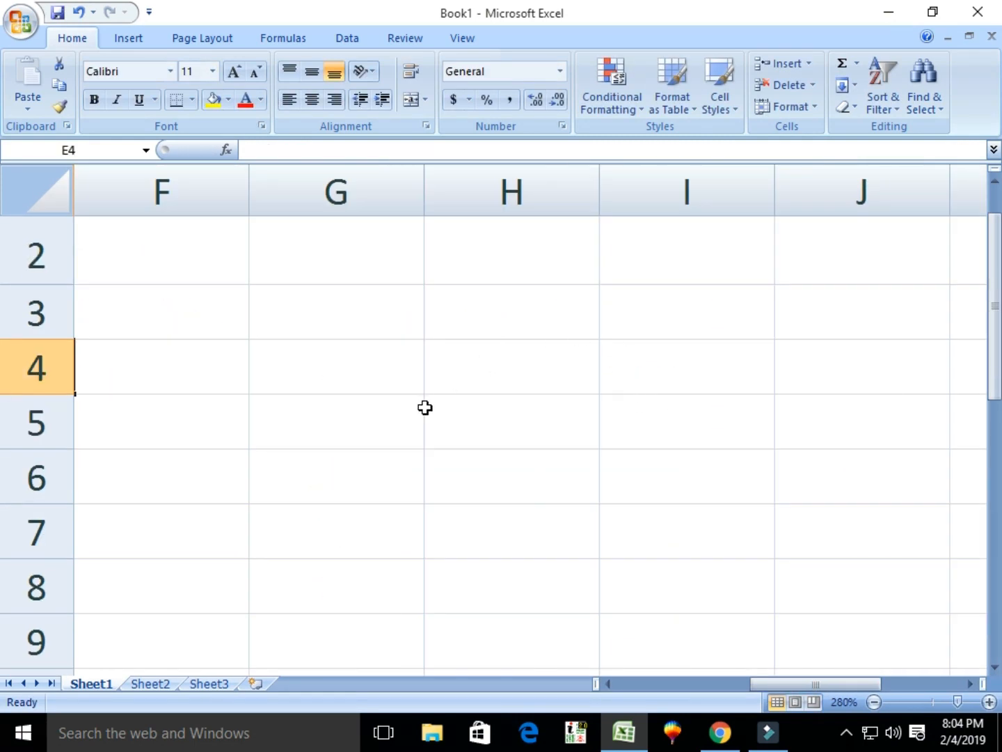
scroll(425, 408, "down", 7)
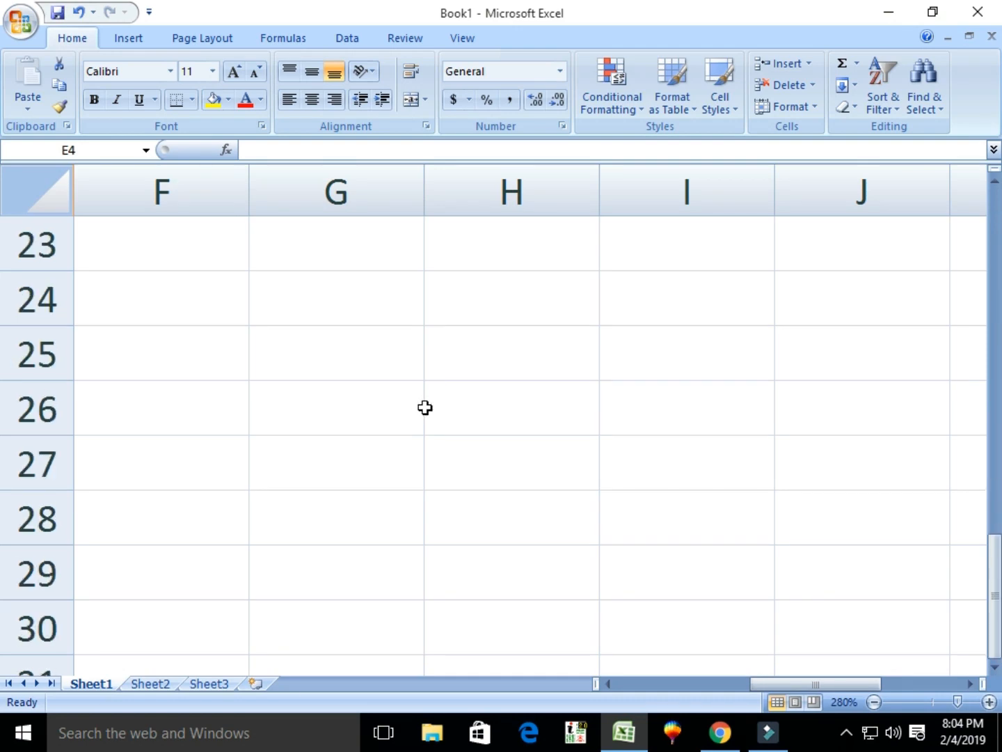
key("ctrl+Home")
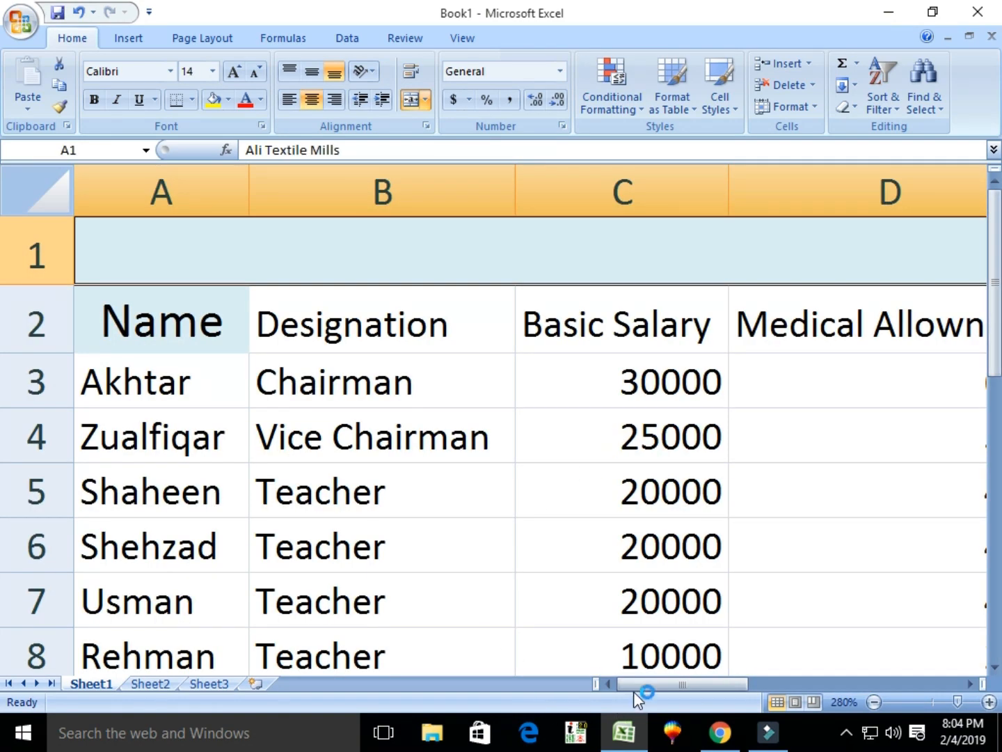
left_click_drag(634, 692, 724, 689)
Fill the E3 formula down to E8, giving 1200 to 400.
left_click(630, 381)
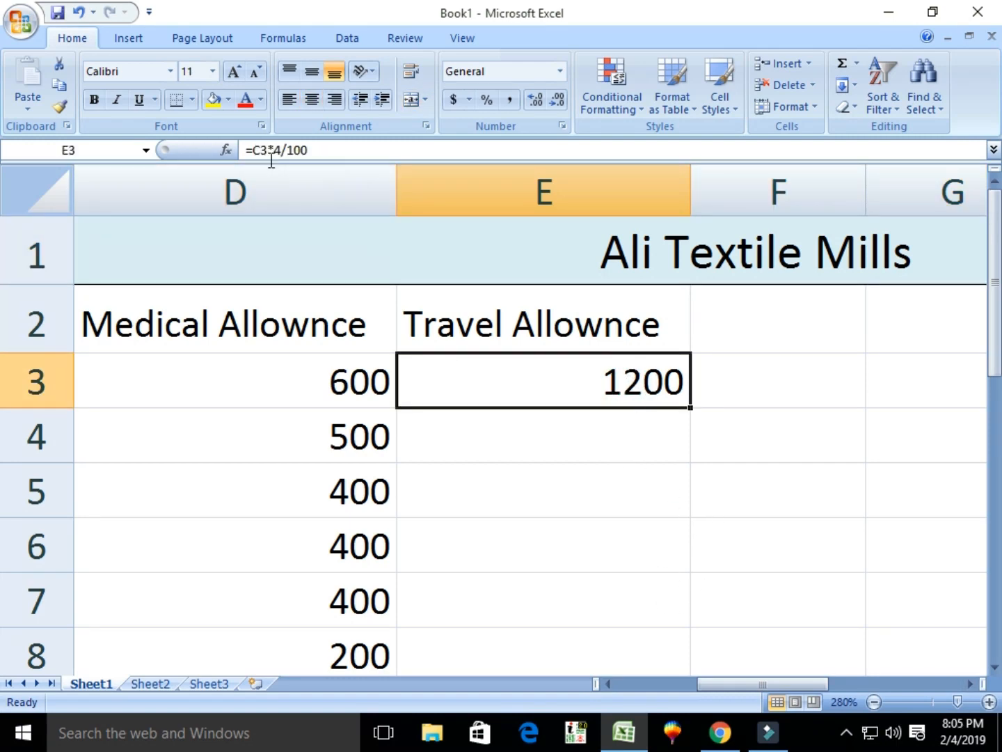
left_click(726, 327)
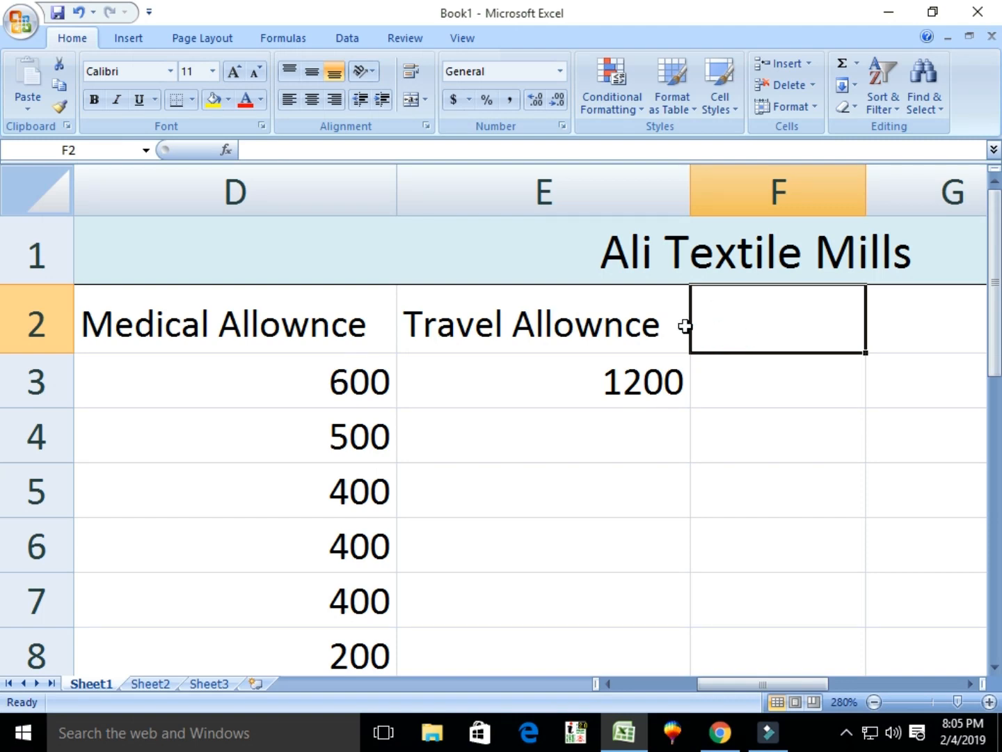
left_click(648, 383)
left_click_drag(689, 405, 674, 654)
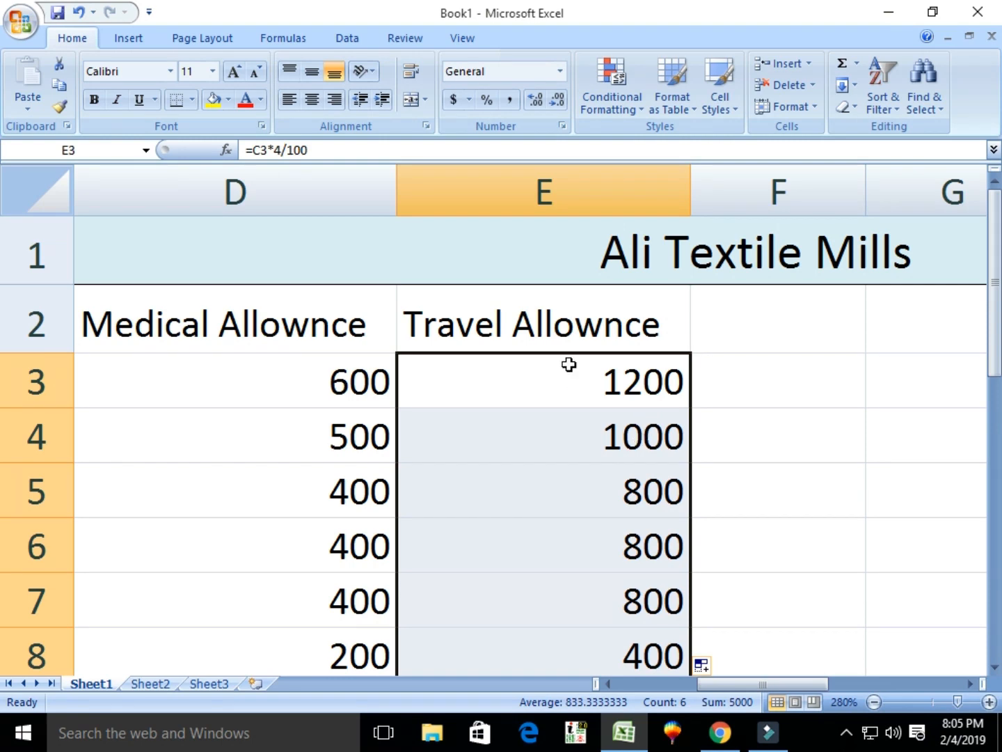
left_click(738, 317)
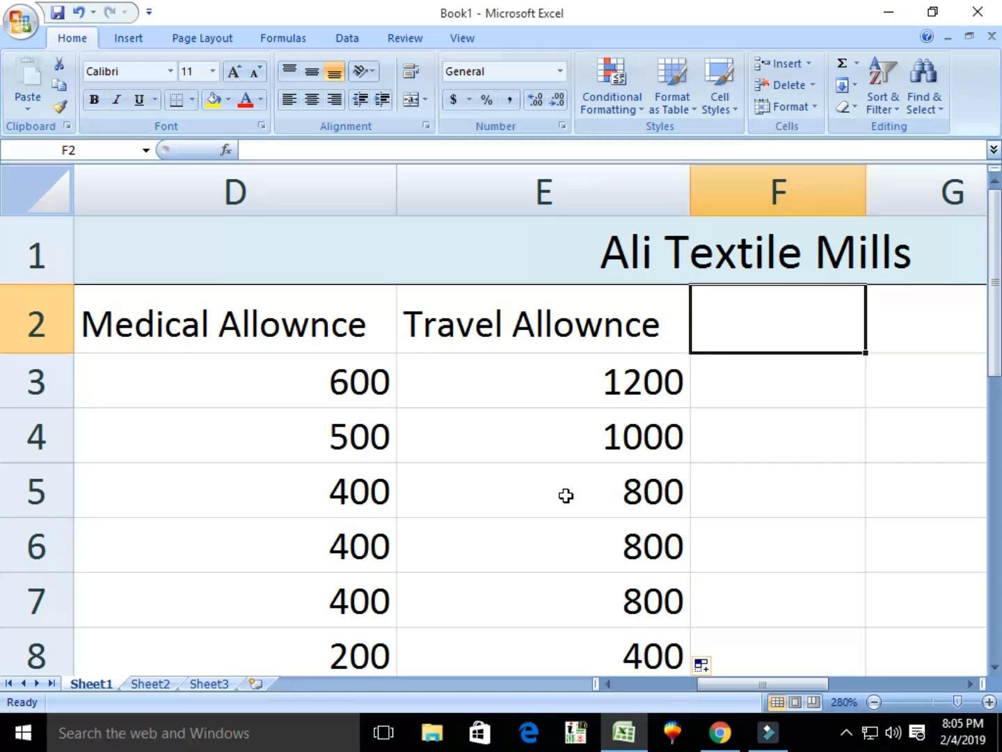
Add the header 'House Tent' in F2 and AutoFit column F's width to it.
type("Houe")
key("BackSpace")
type("se ")
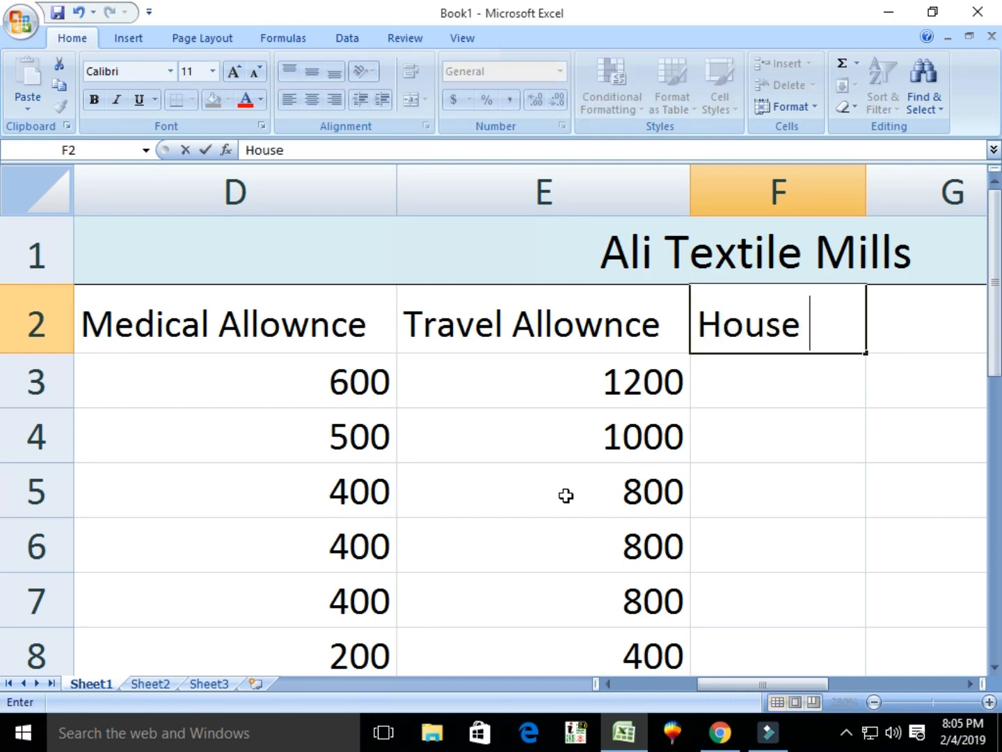
type("Tent")
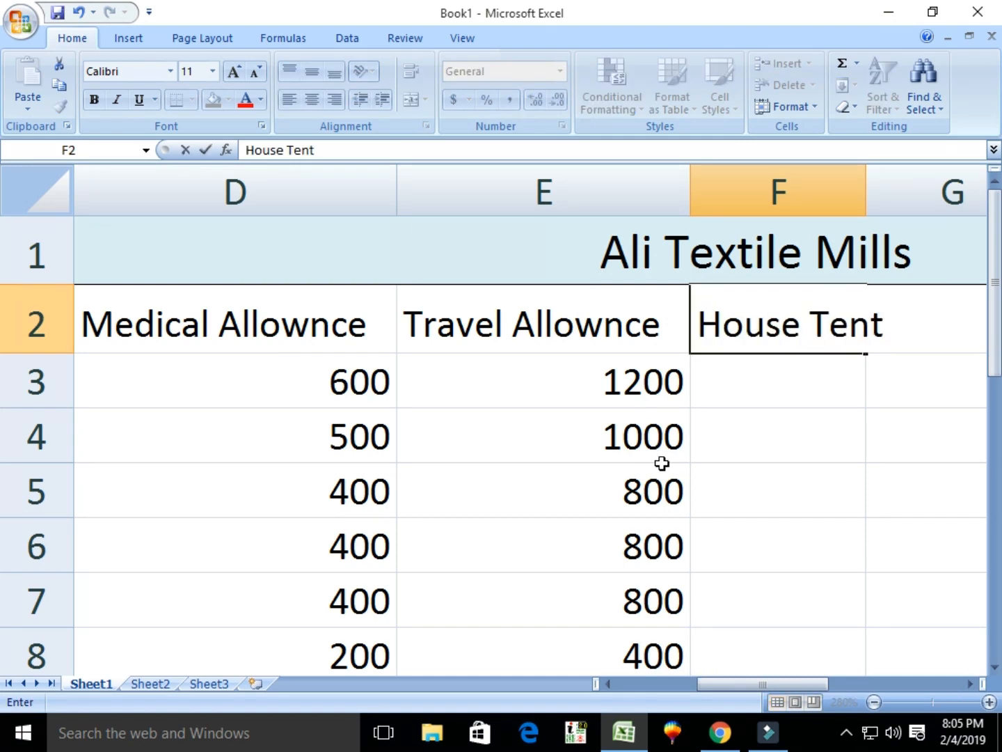
key("Return")
left_click(754, 326)
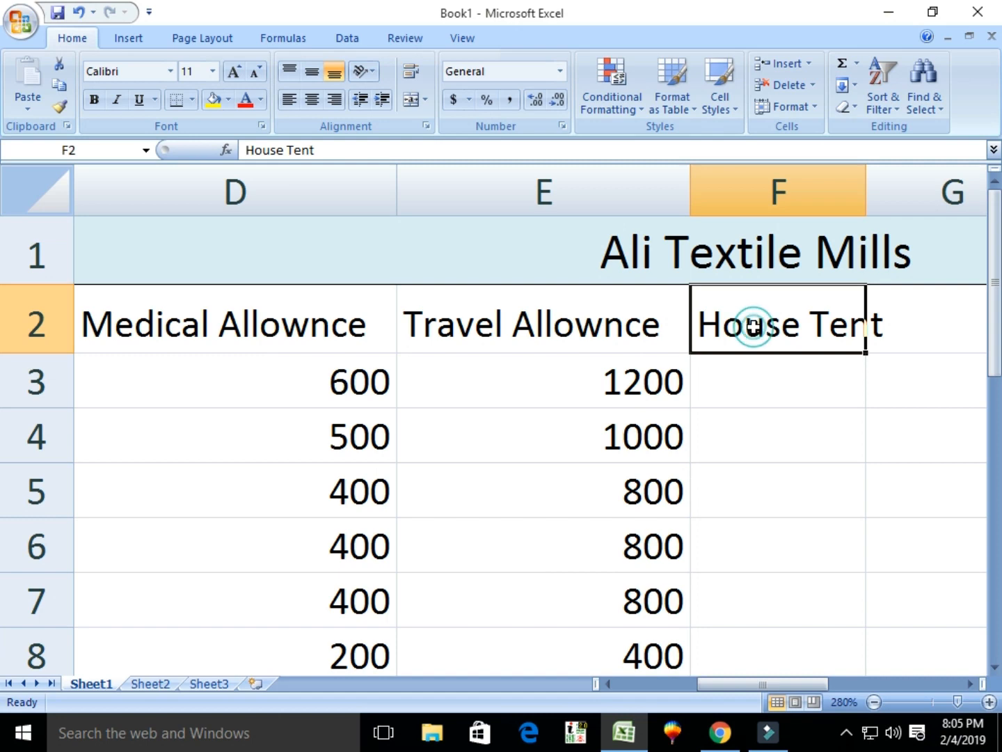
left_click(819, 104)
left_click(831, 220)
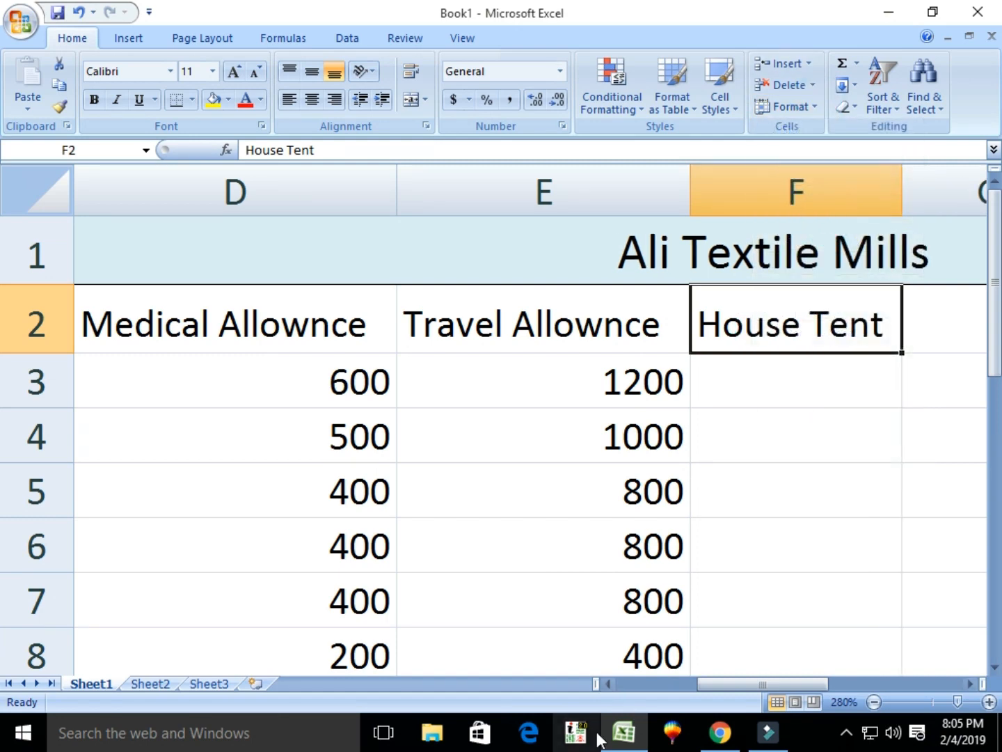
left_click_drag(717, 685, 733, 685)
Enter =C3*5/100 in F3 and fill it down to F8 (1500 down to 500).
left_click(473, 408)
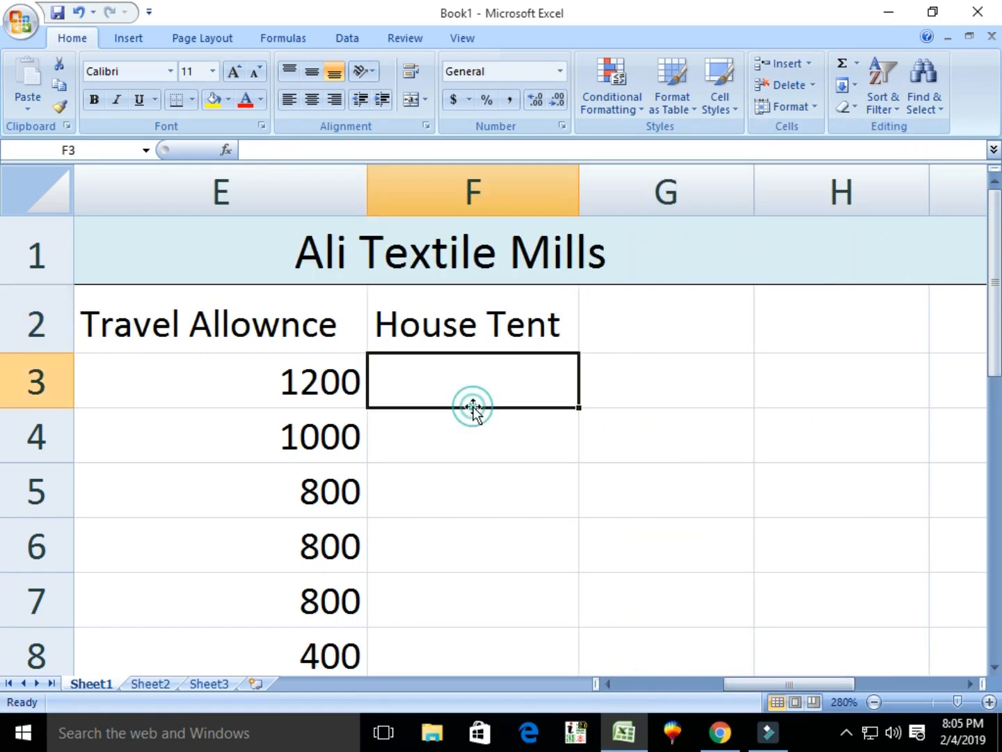
type("=c3*")
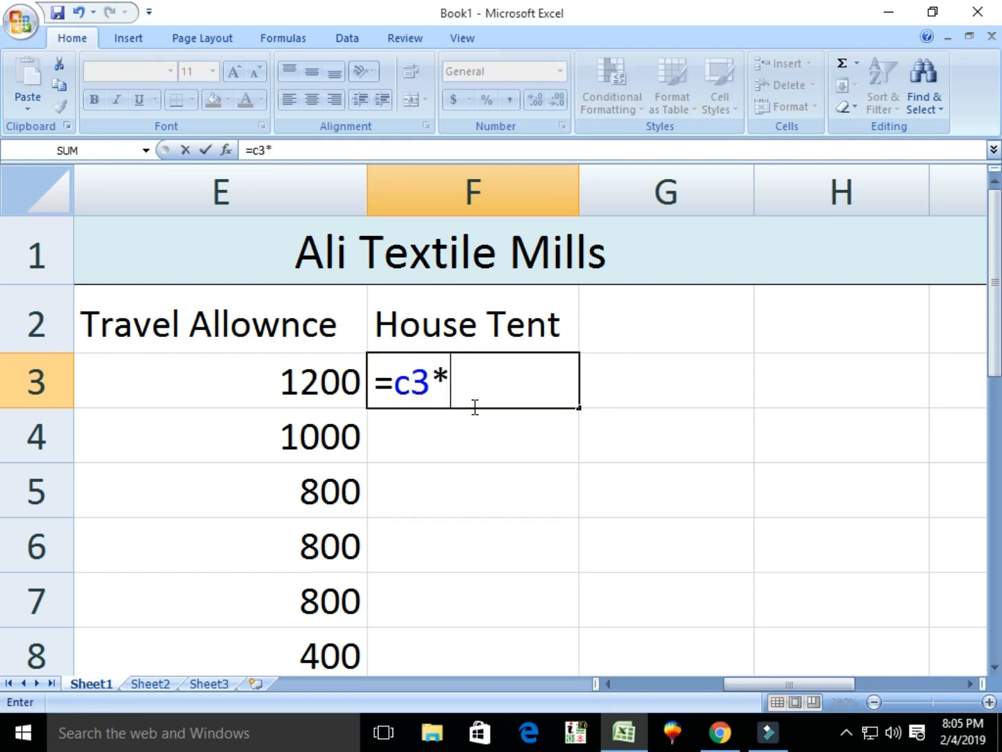
type("5/100")
key("Return")
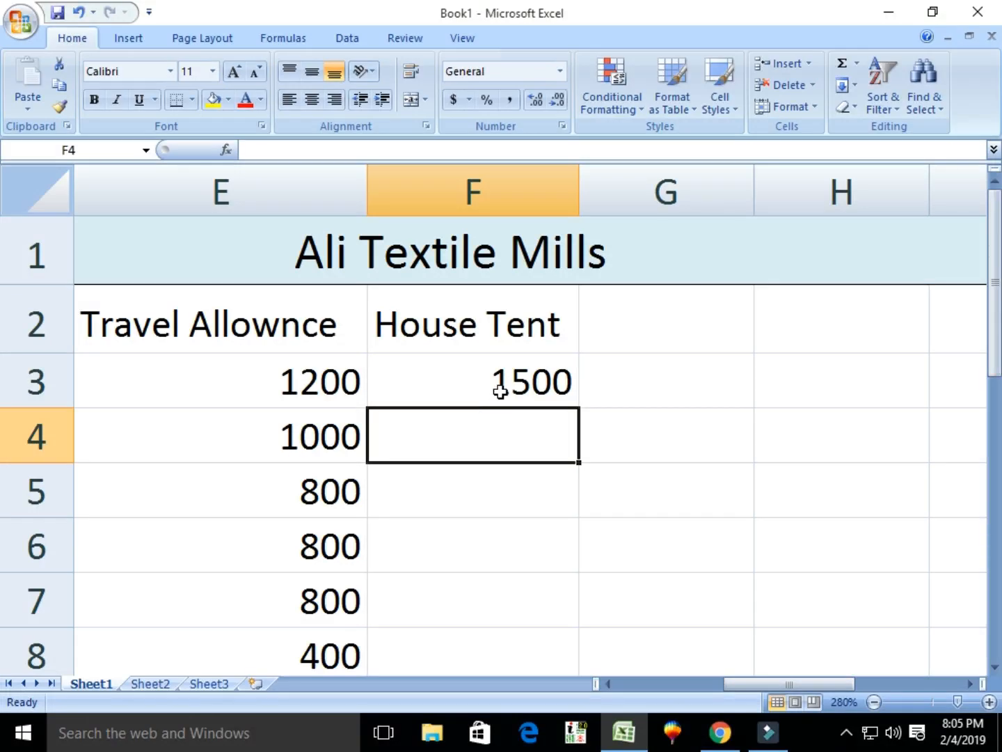
left_click(501, 385)
left_click_drag(575, 408, 593, 654)
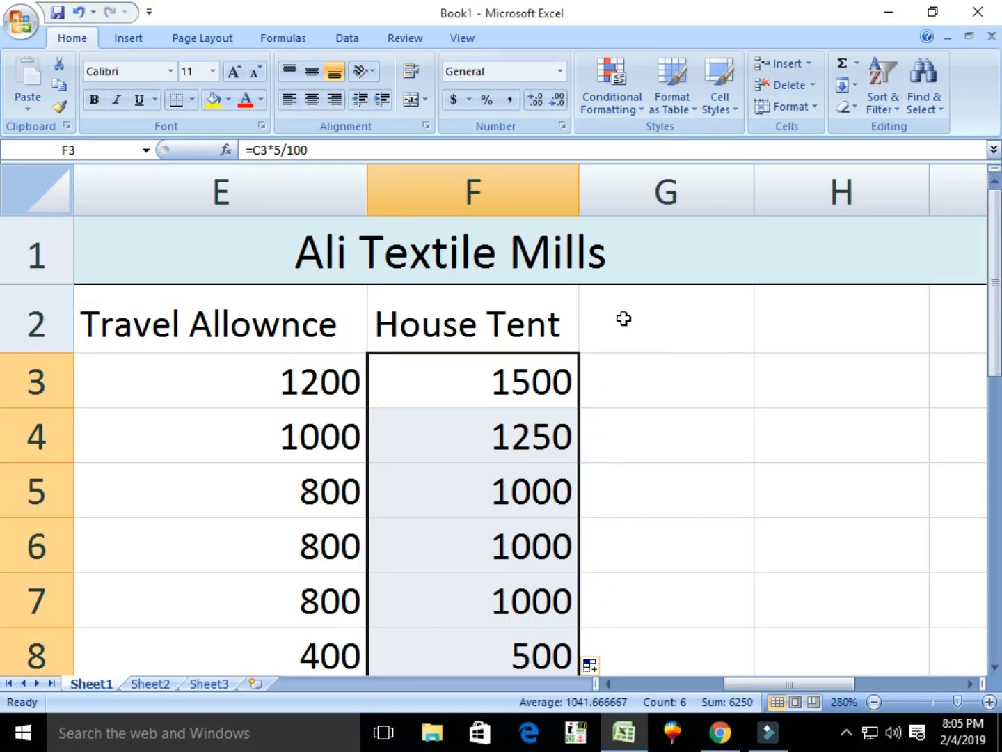
left_click(681, 316)
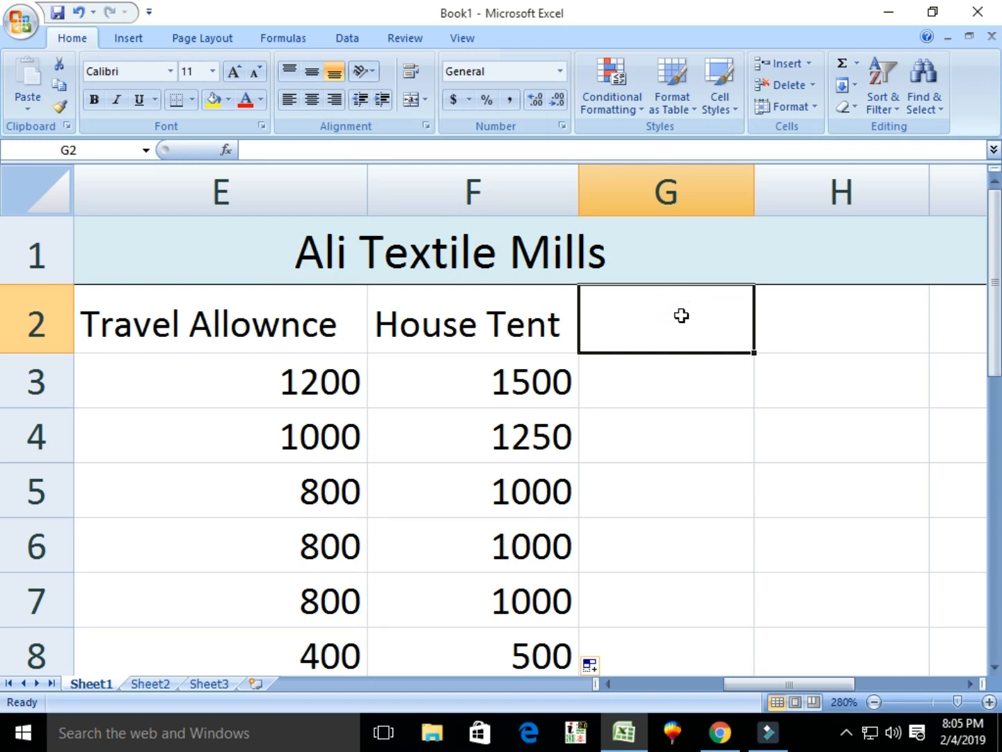
Add the header 'Grand Pay' in G2.
type("Grand a")
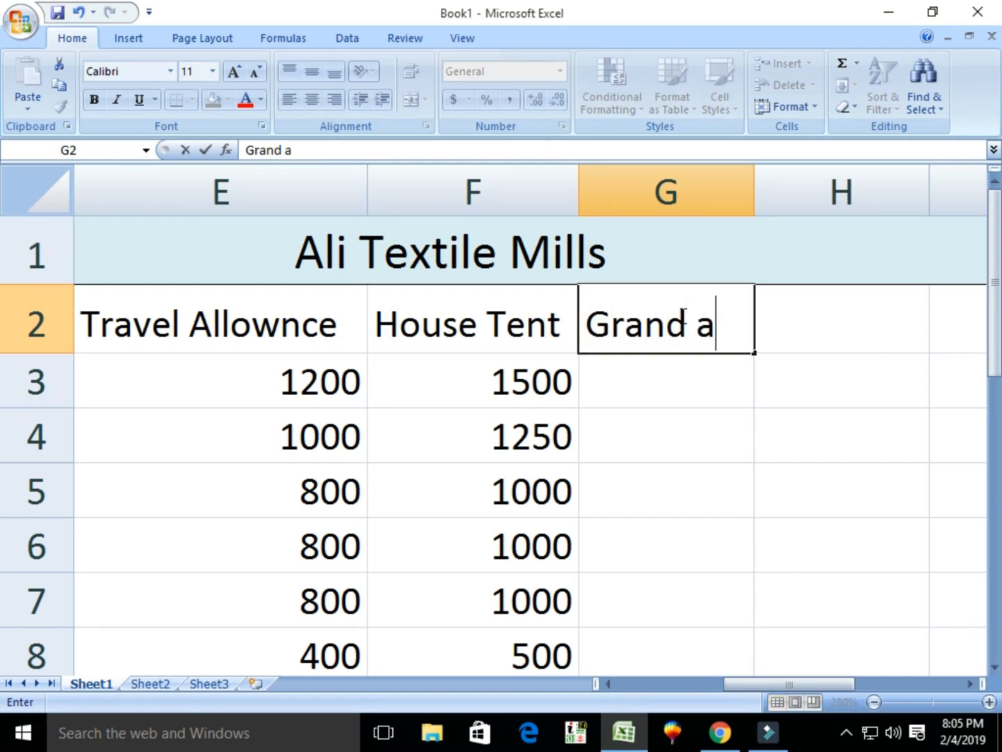
key("BackSpace")
type("Pay")
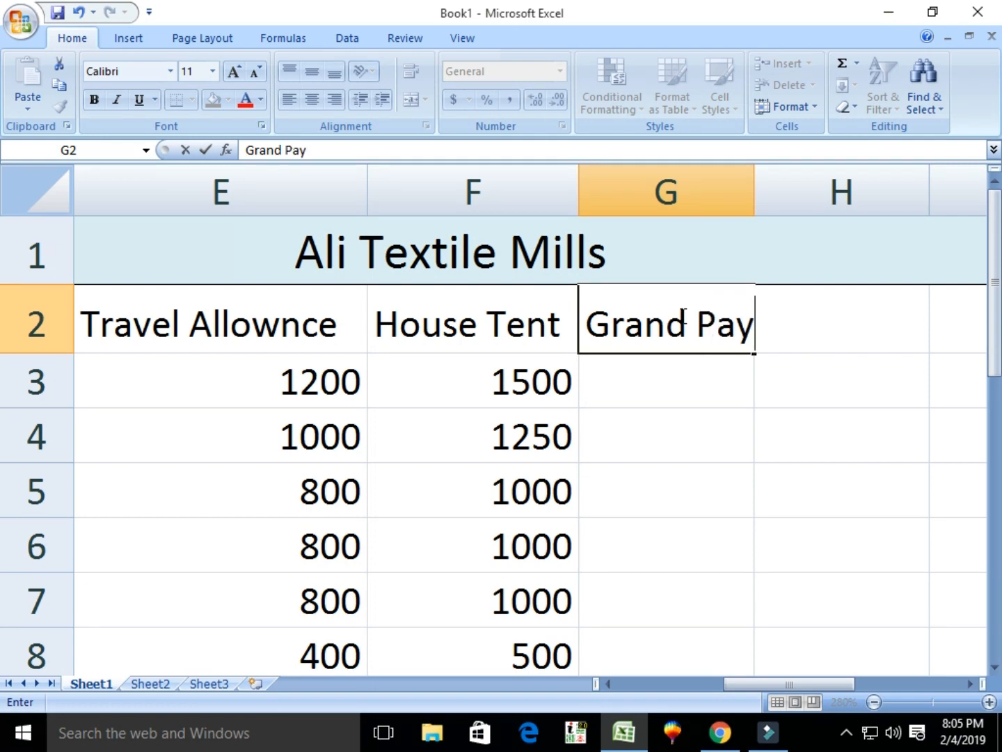
key("Return")
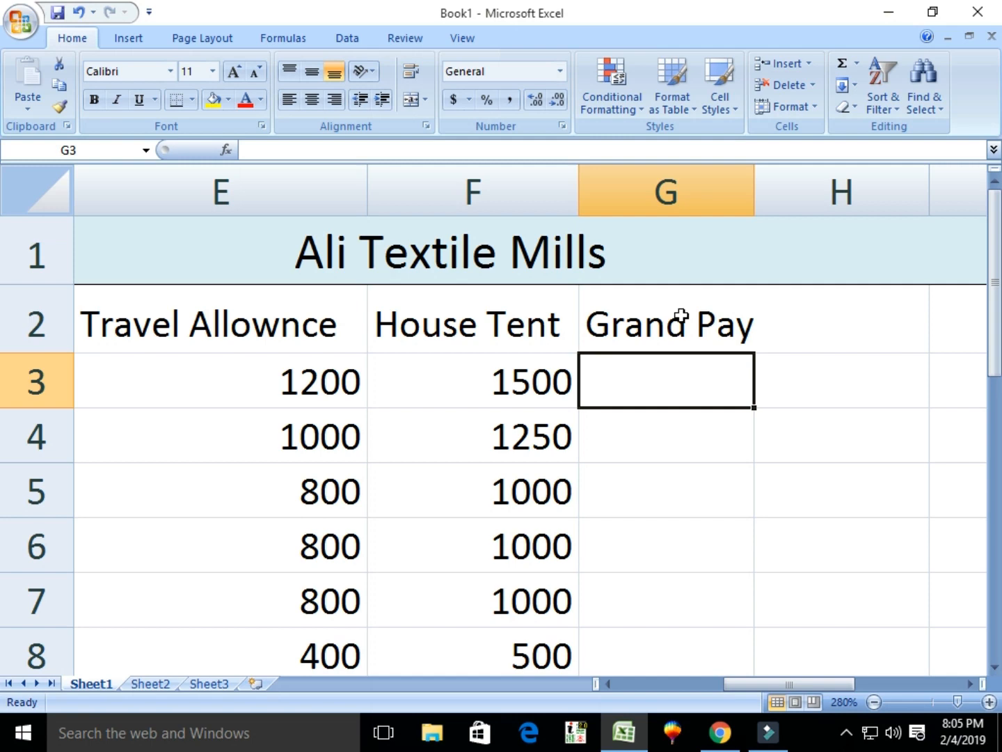
left_click_drag(772, 686, 688, 699)
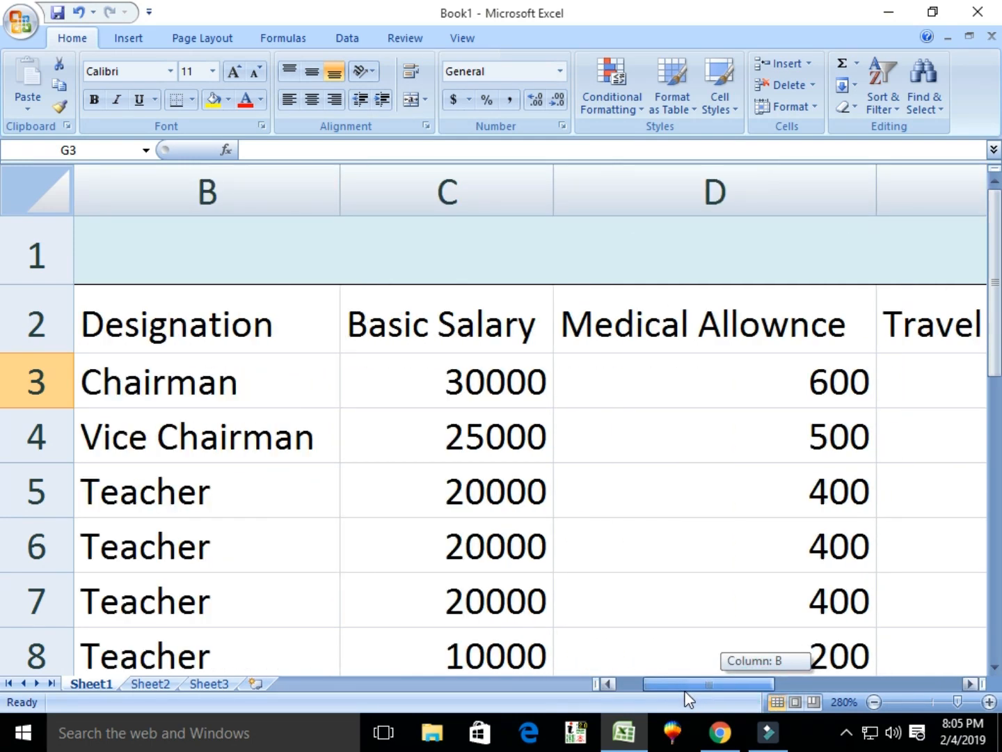
left_click_drag(688, 698, 767, 701)
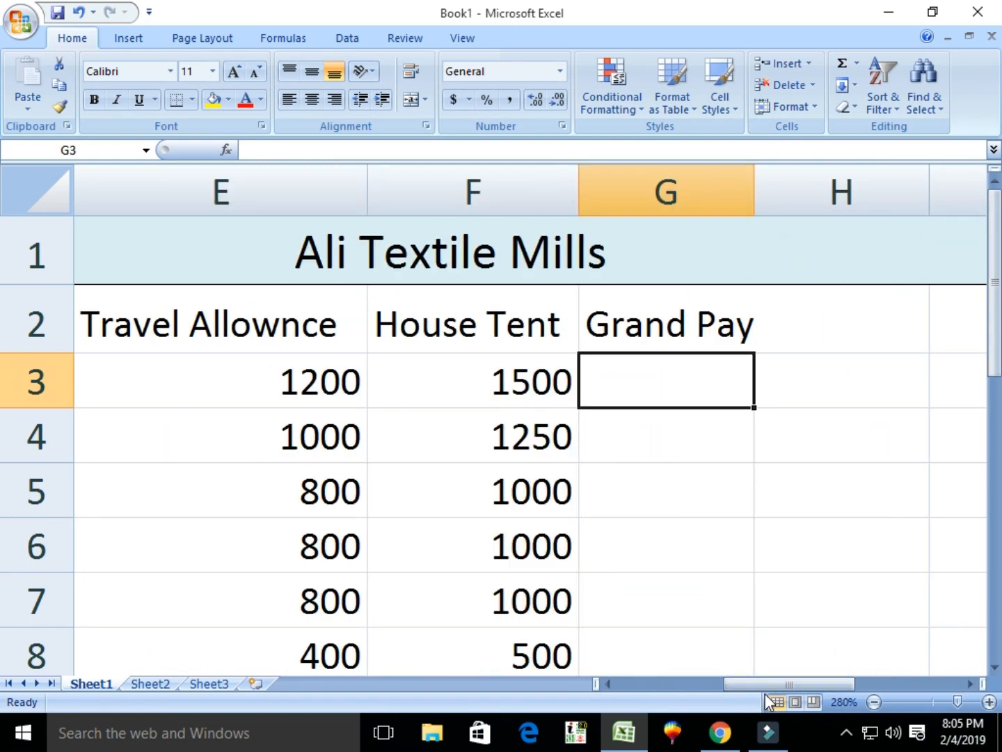
Sum C3:F3 in G3 and fill it down to G8 (33300 down to 11100).
type("@sum")
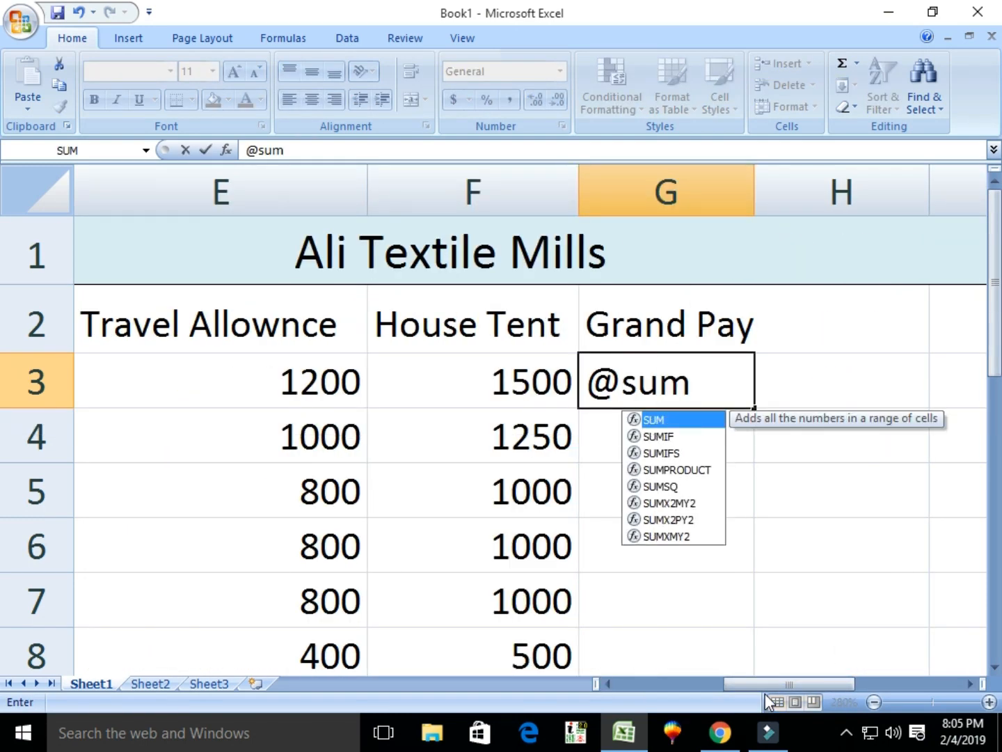
type("(")
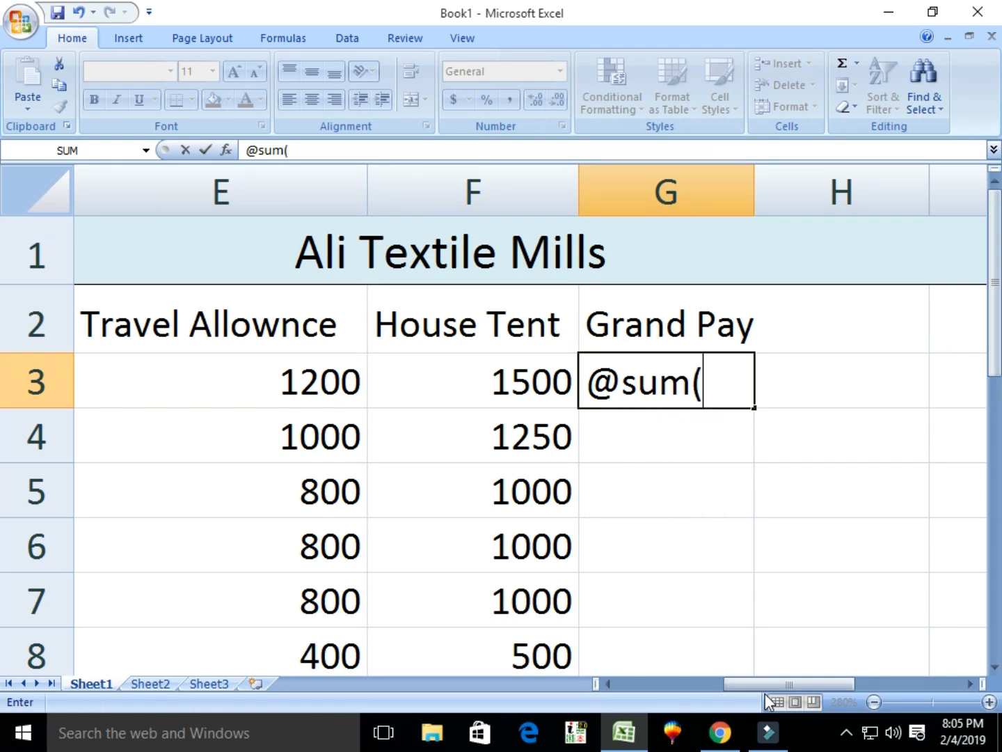
type("c")
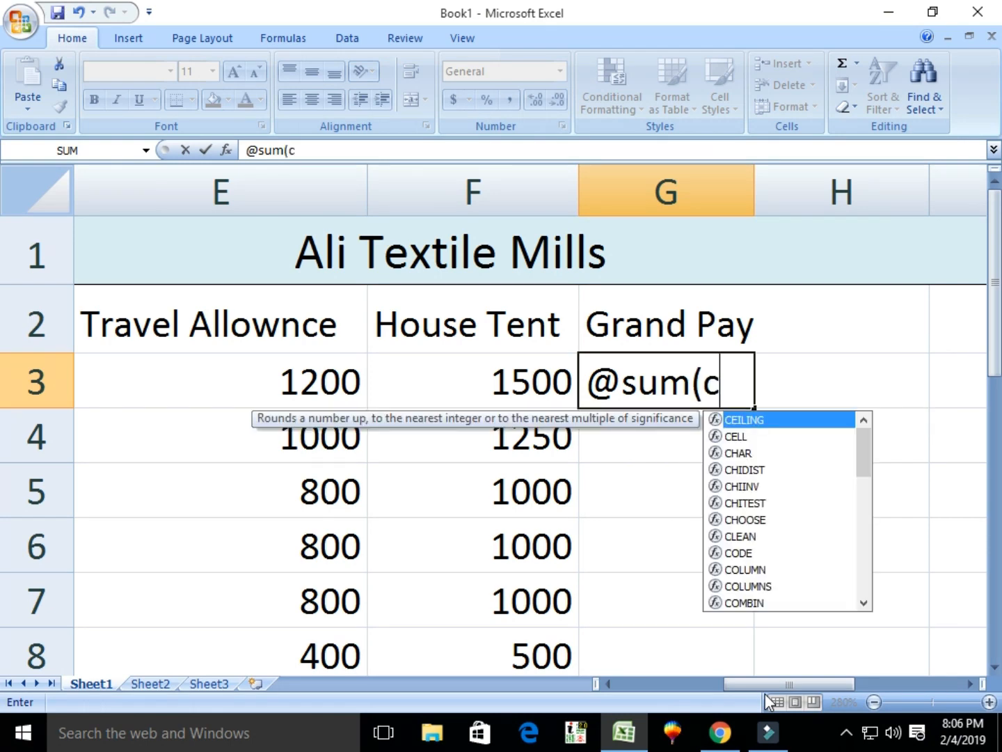
type("3..")
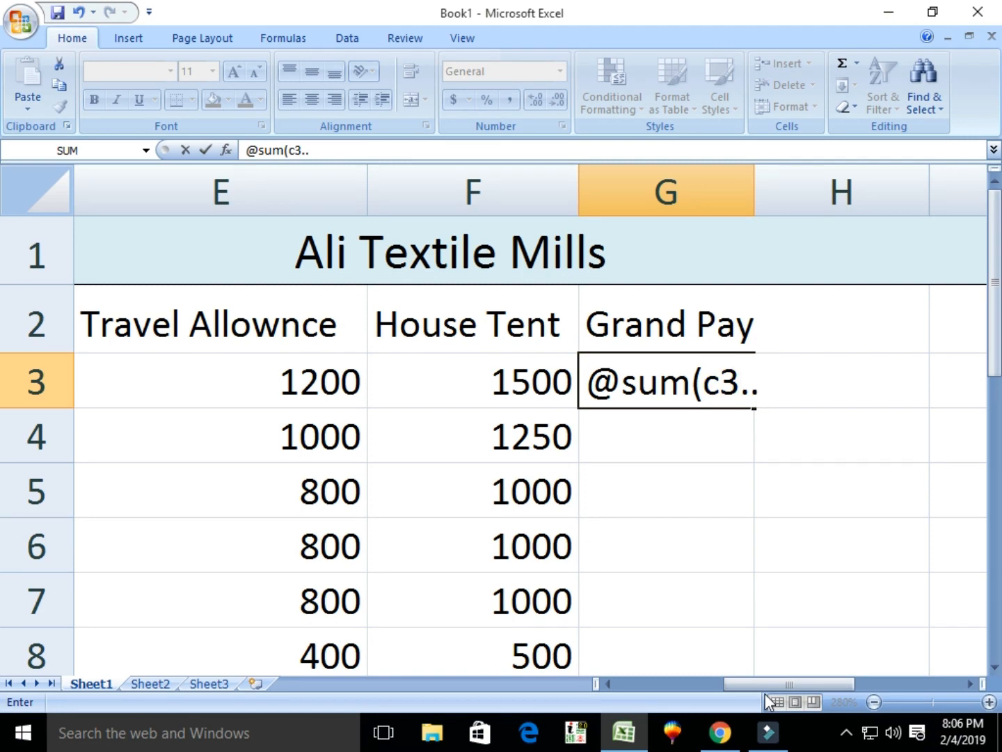
type("f3")
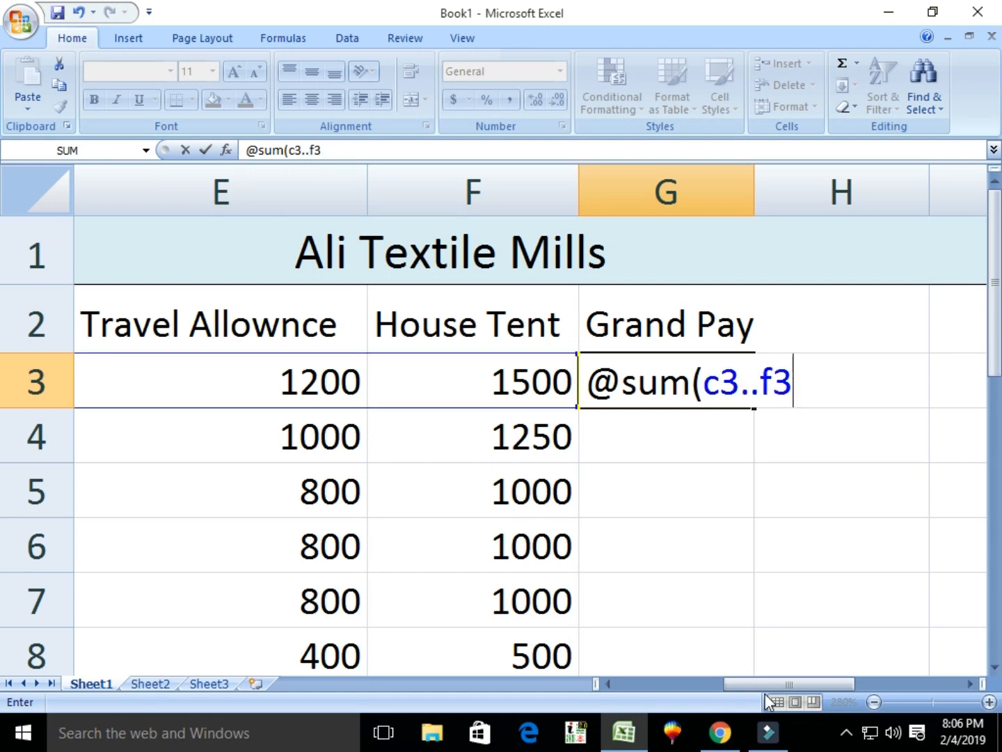
type(")")
key("Return")
key("Up")
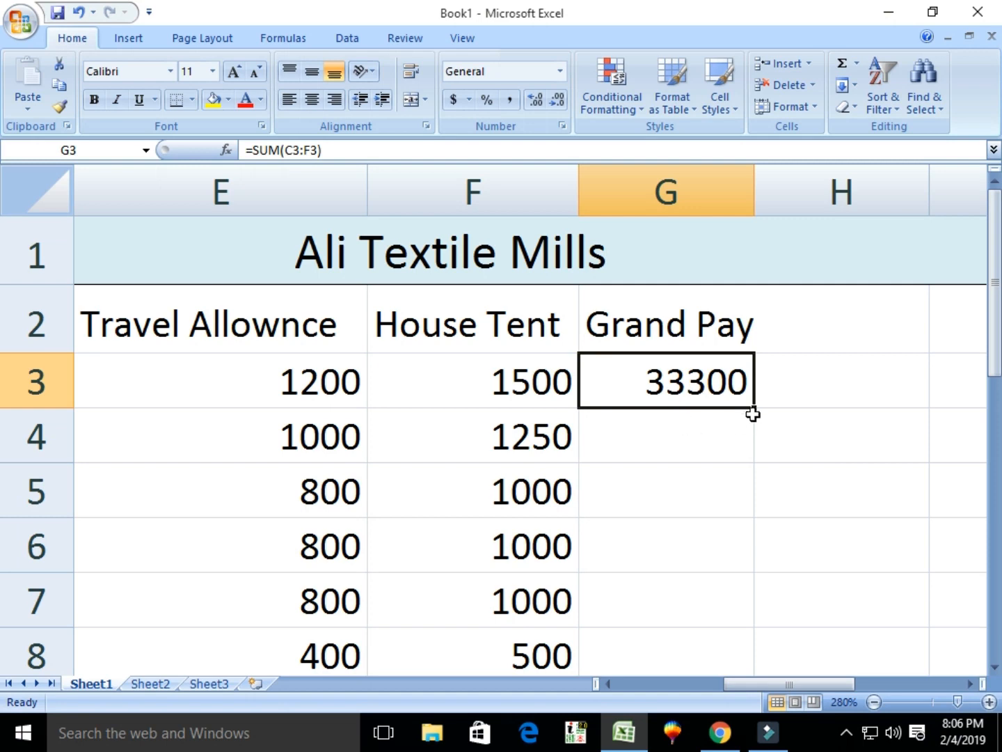
left_click_drag(754, 412, 763, 660)
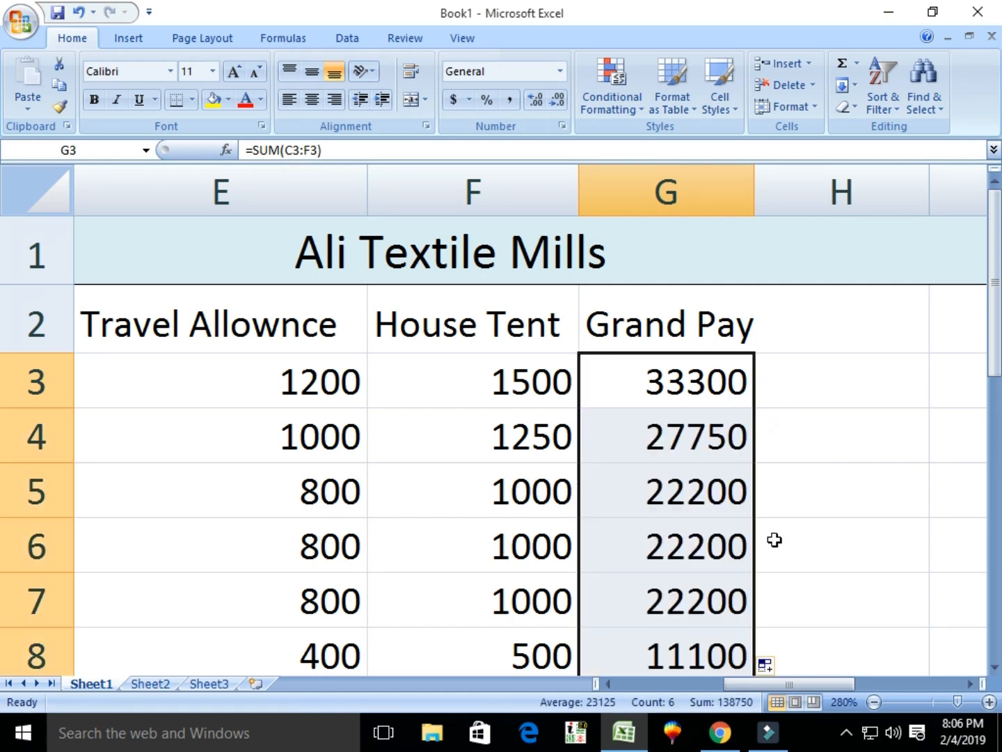
left_click(786, 331)
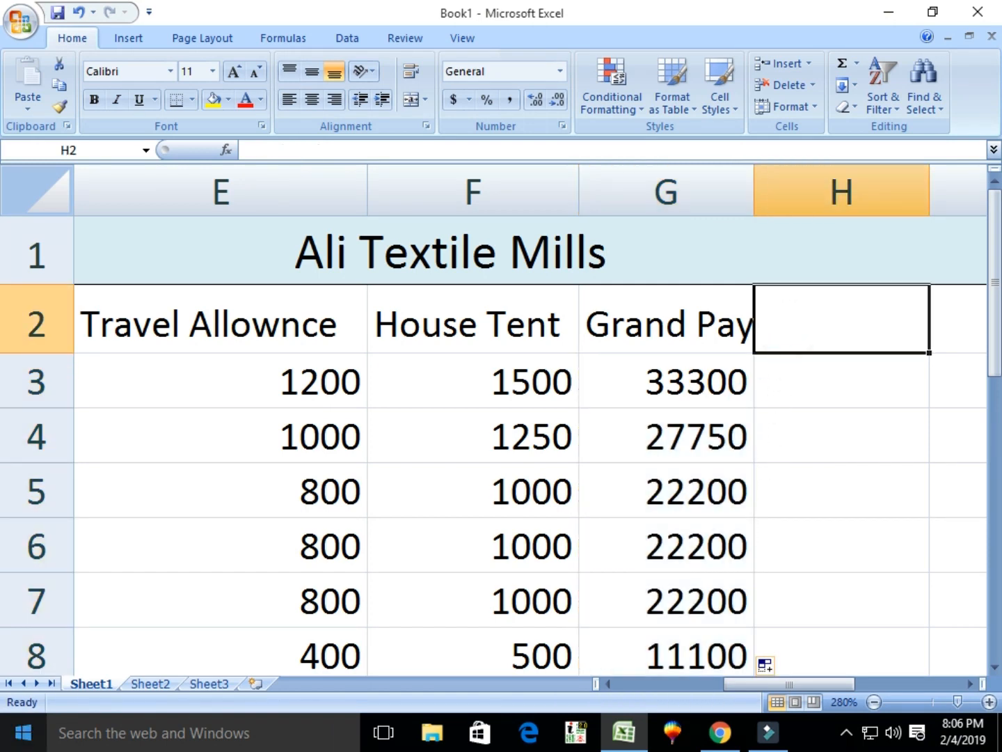
Add the header 'Tax' in H2.
type("Tax")
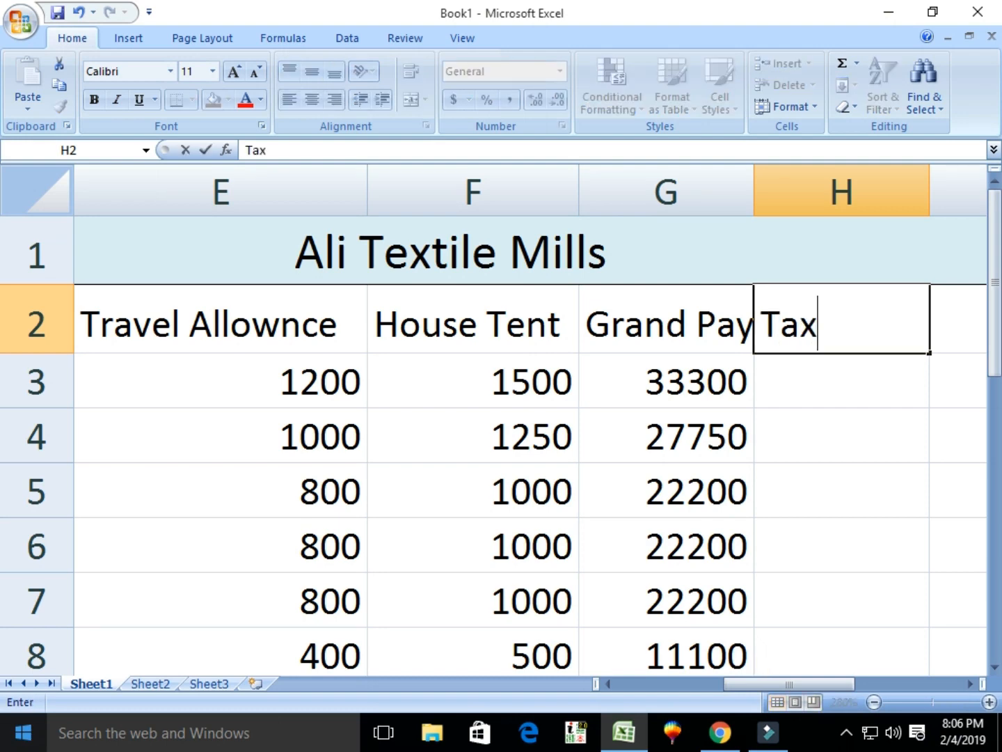
key("Return")
key("Right")
key("Down")
key("Up")
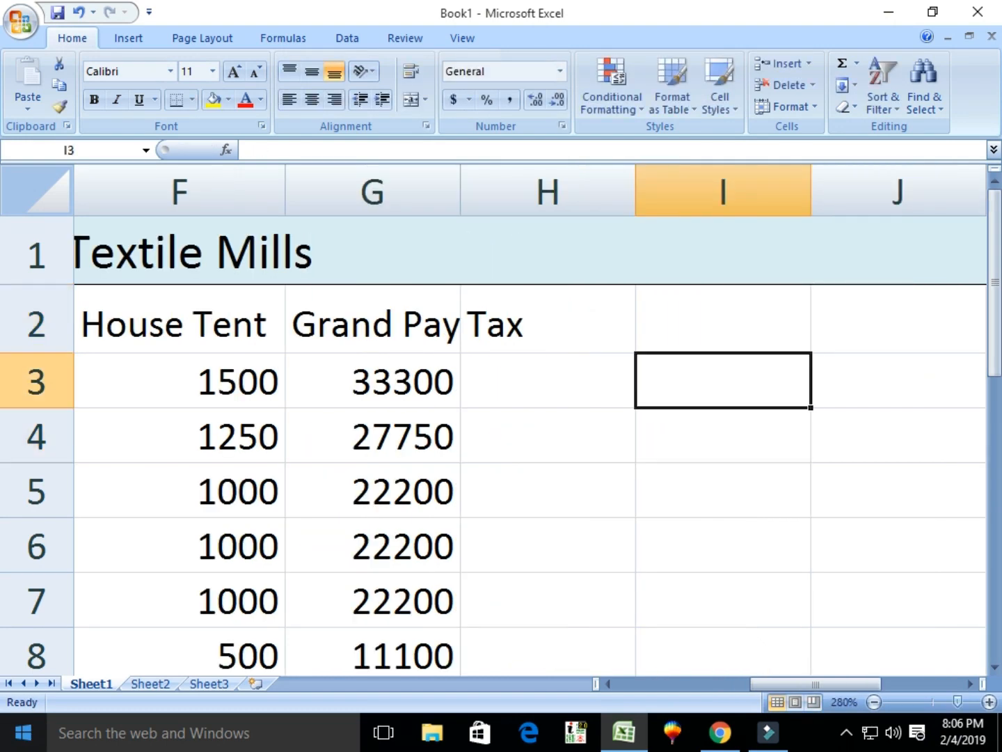
key("Left")
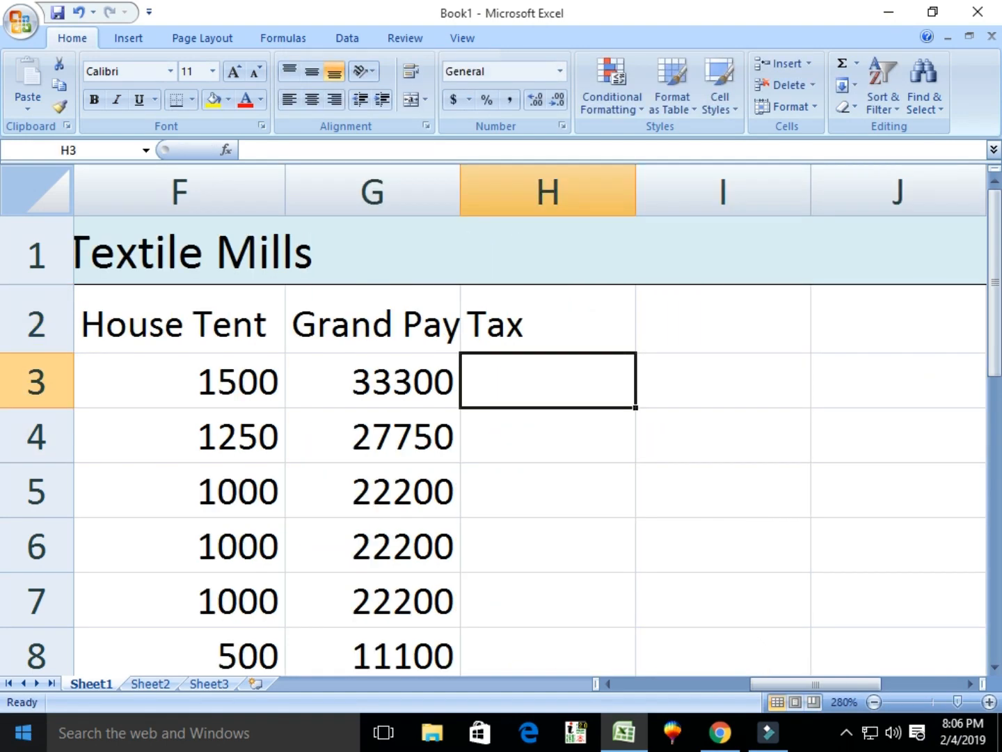
Enter =G3*2/100 in H3 and fill it down to H8 (666 down to 222).
type("=")
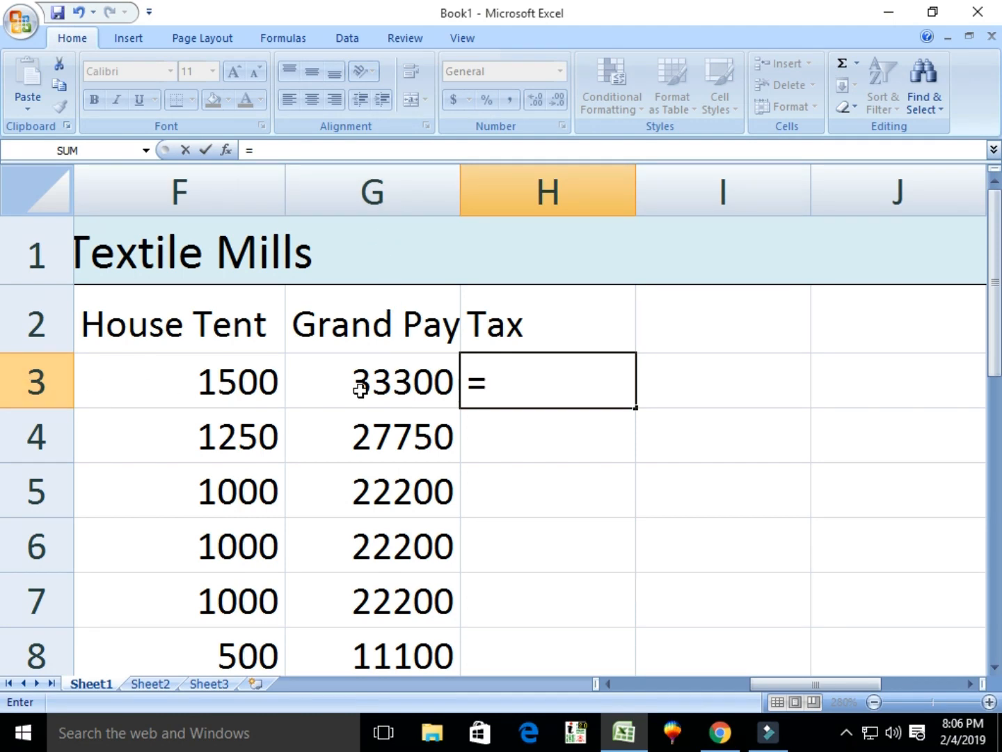
type("g3")
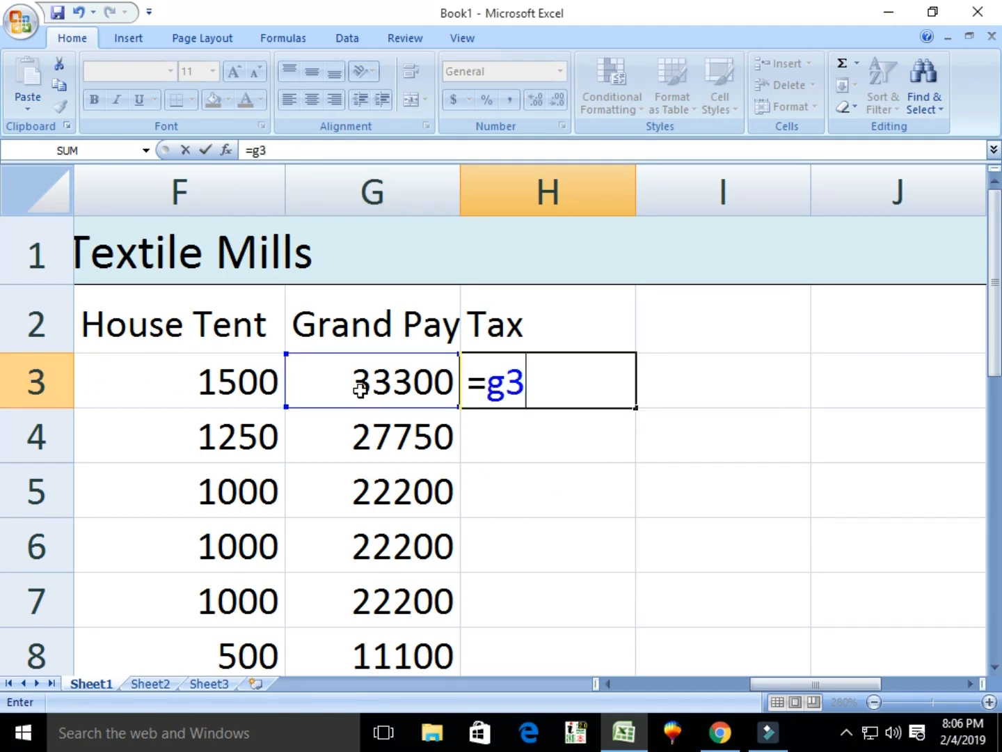
type("*2/100")
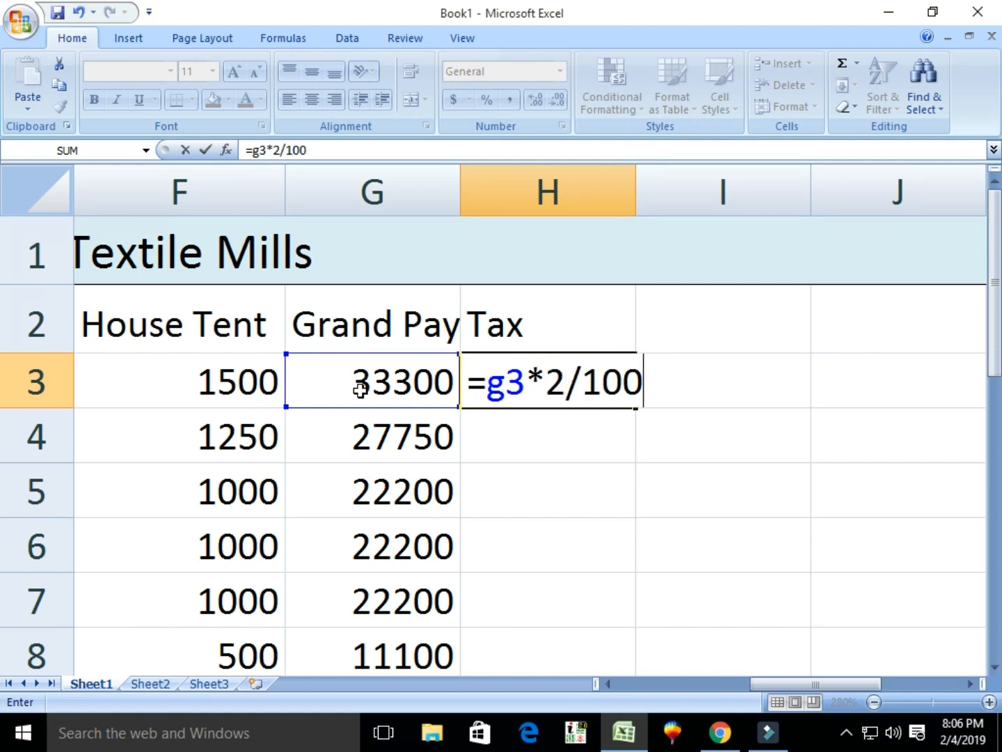
key("Return")
key("Up")
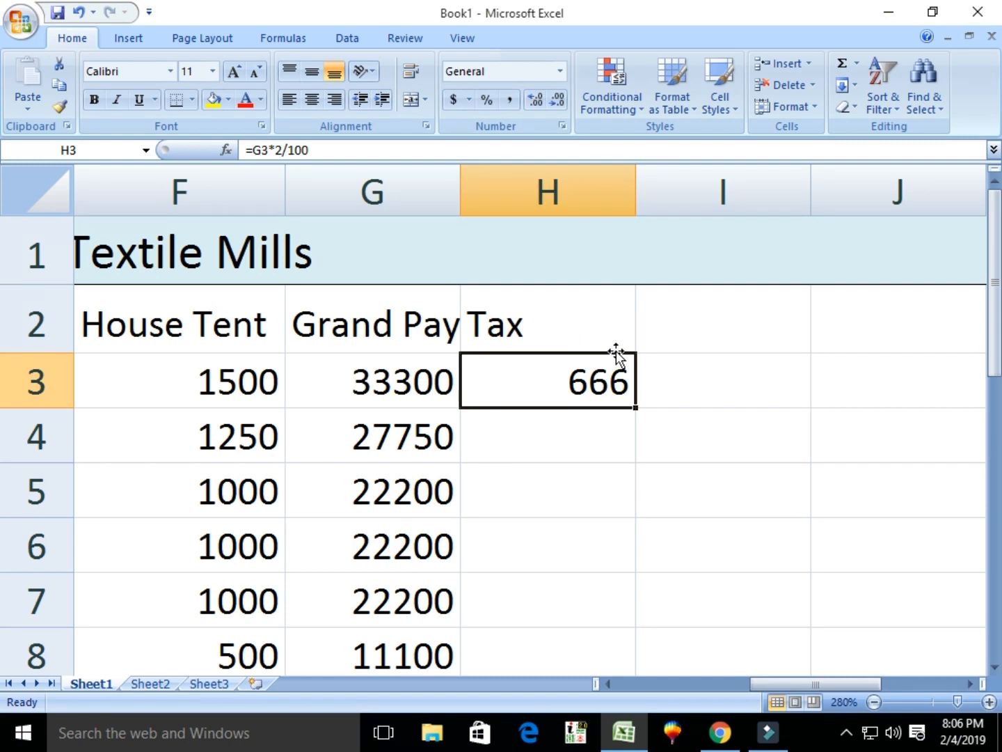
left_click_drag(637, 408, 662, 667)
scroll(569, 388, "down", 2)
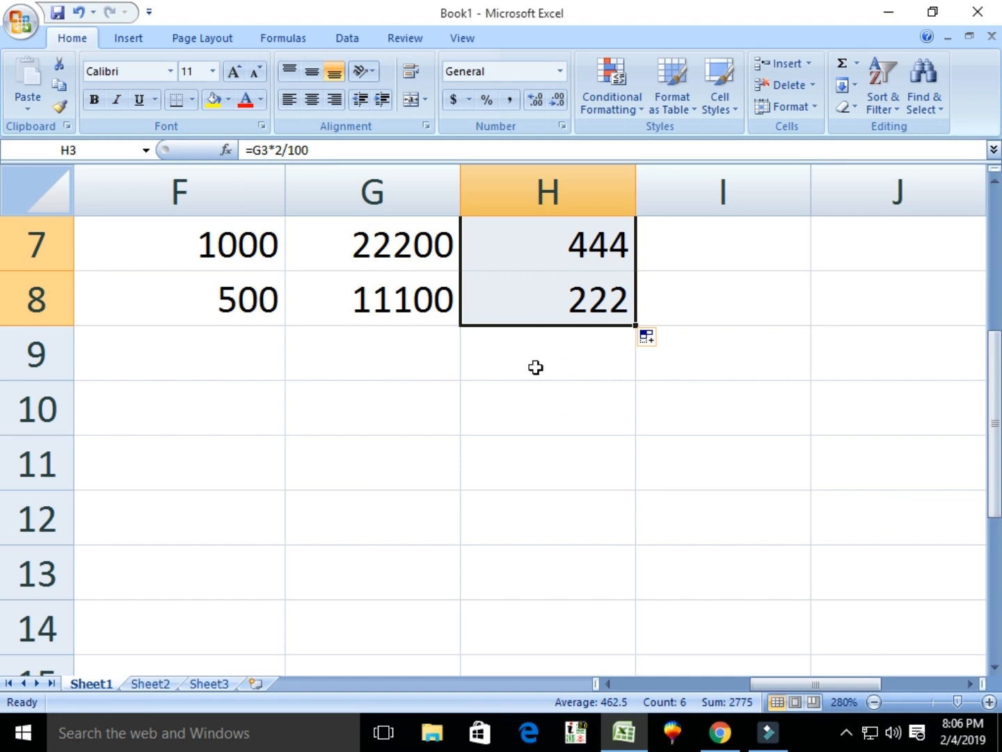
scroll(585, 348, "up", 2)
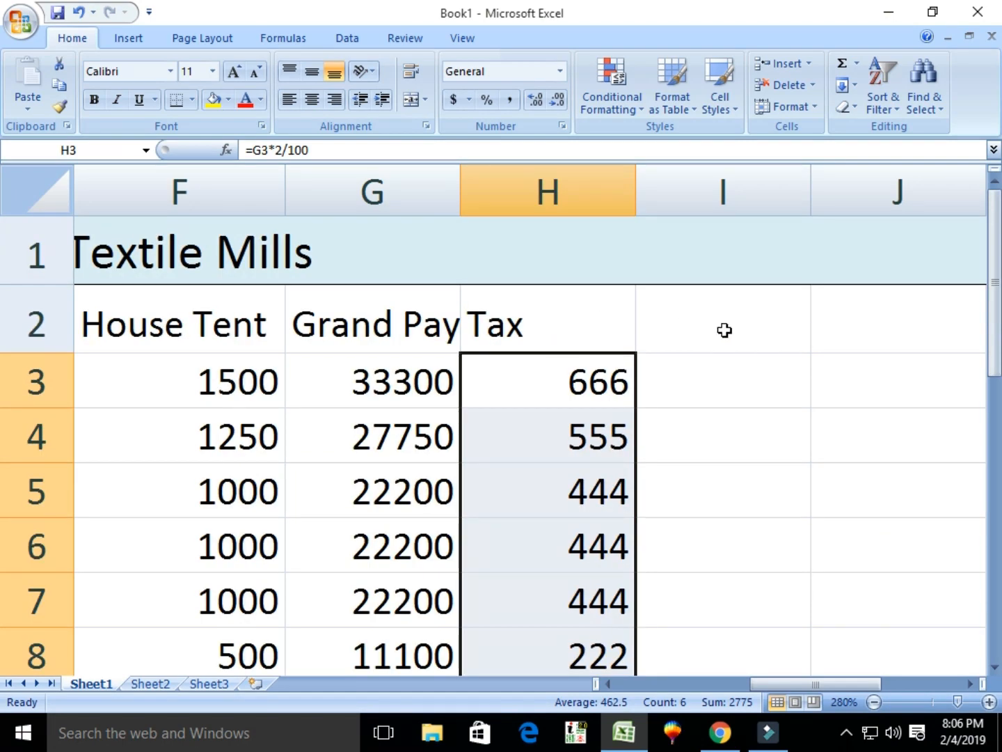
left_click(723, 331)
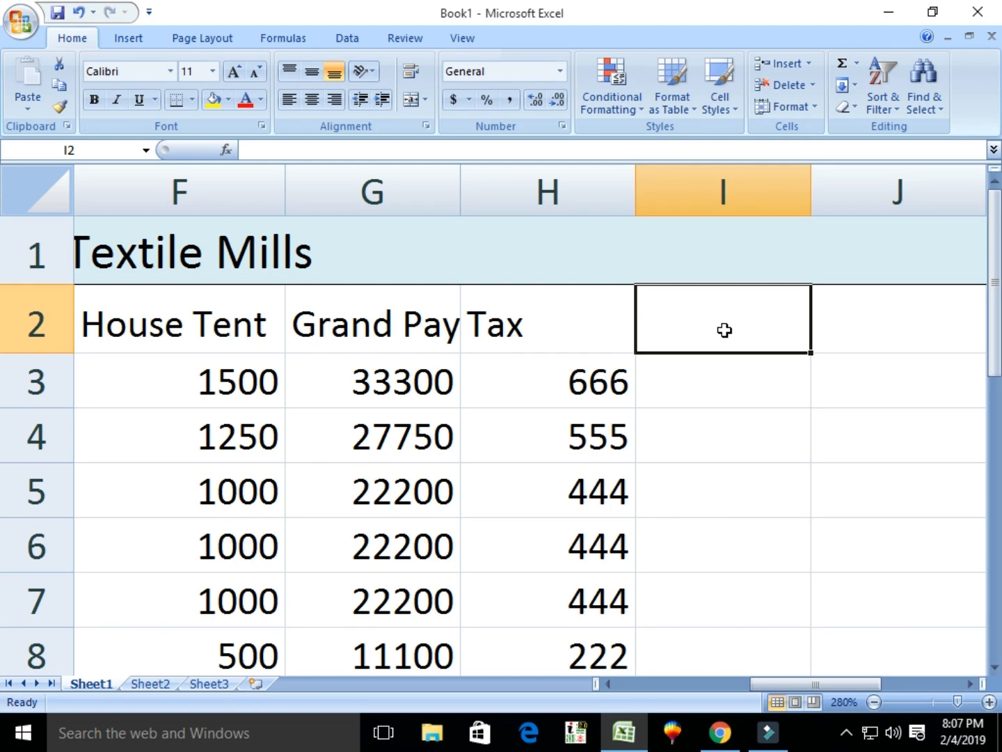
Add the header 'Net Pay' in I2.
type("Net")
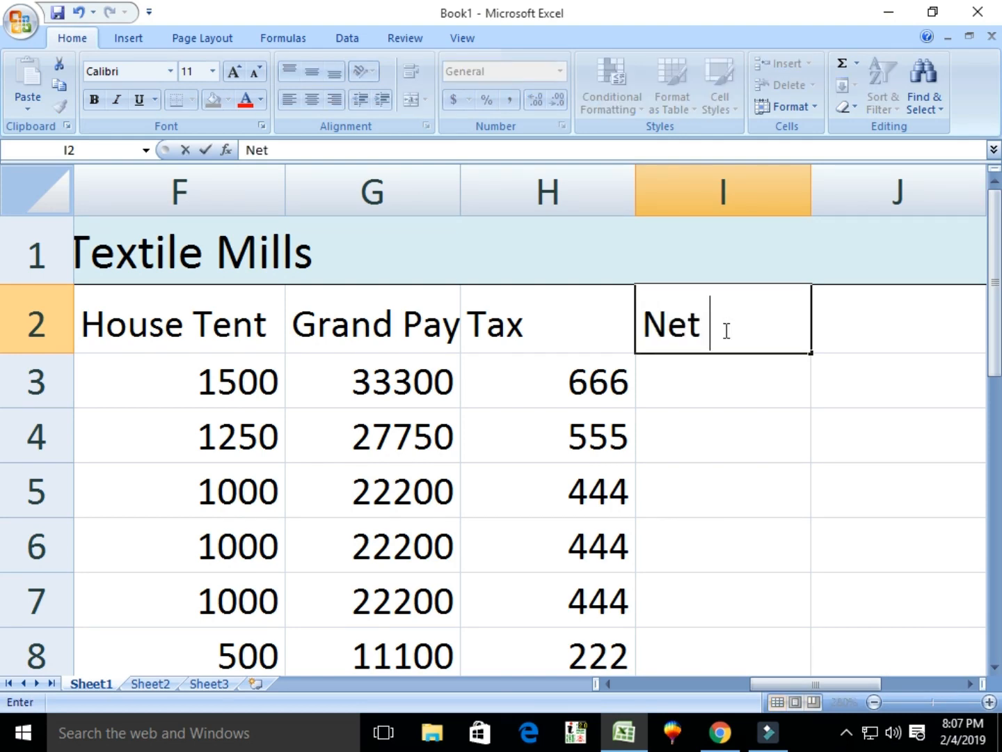
key("BackSpace")
type("P")
key("BackSpace")
type("Pay")
key("Return")
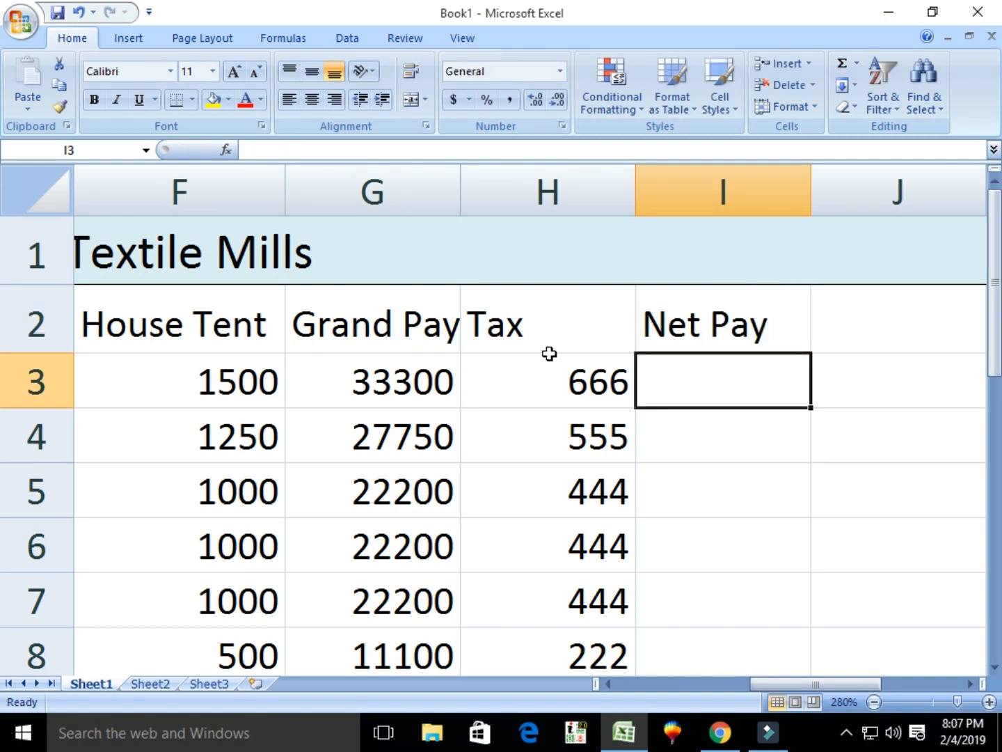
Enter =G3-H3 in I3 and fill it down to I8 (32634 down to 10878).
type("=")
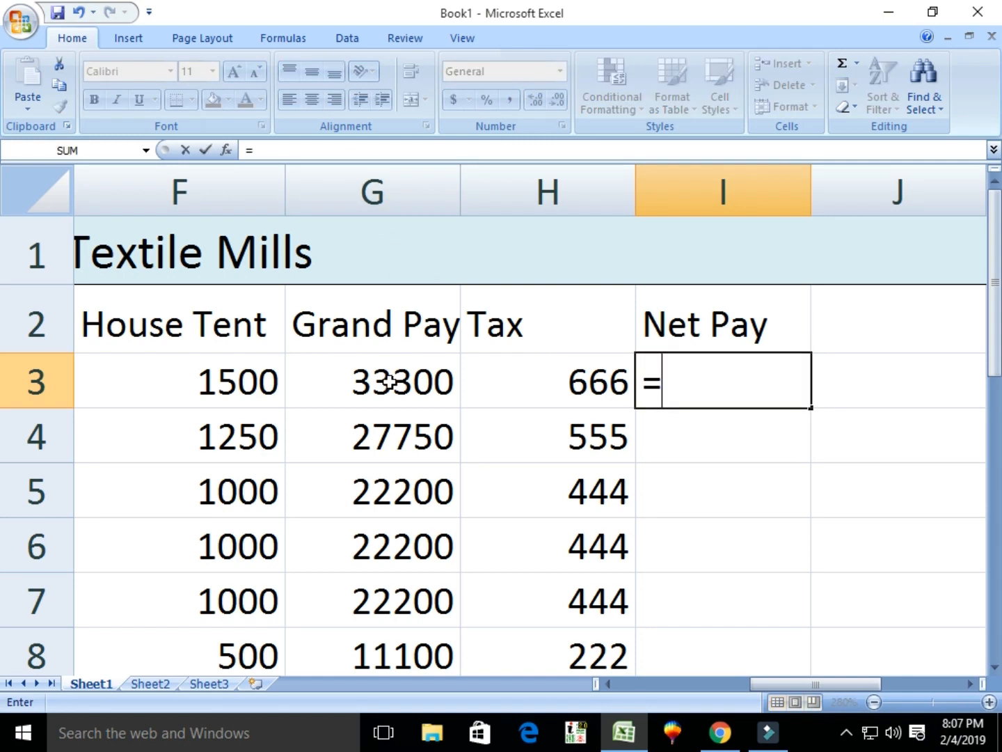
type("g3-")
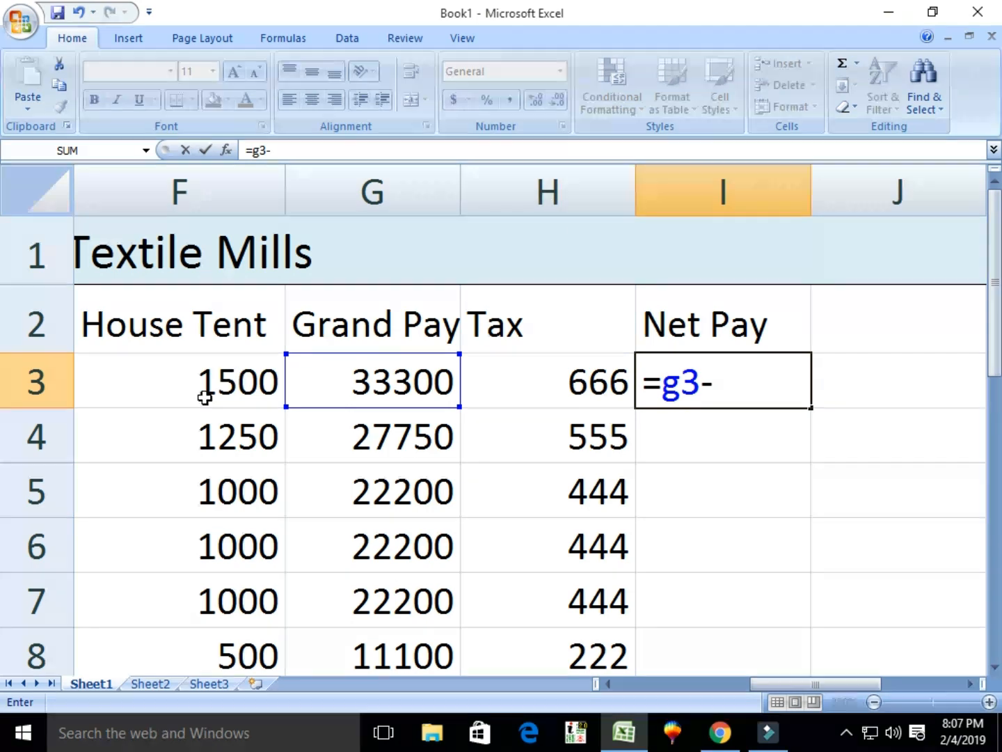
type("h3")
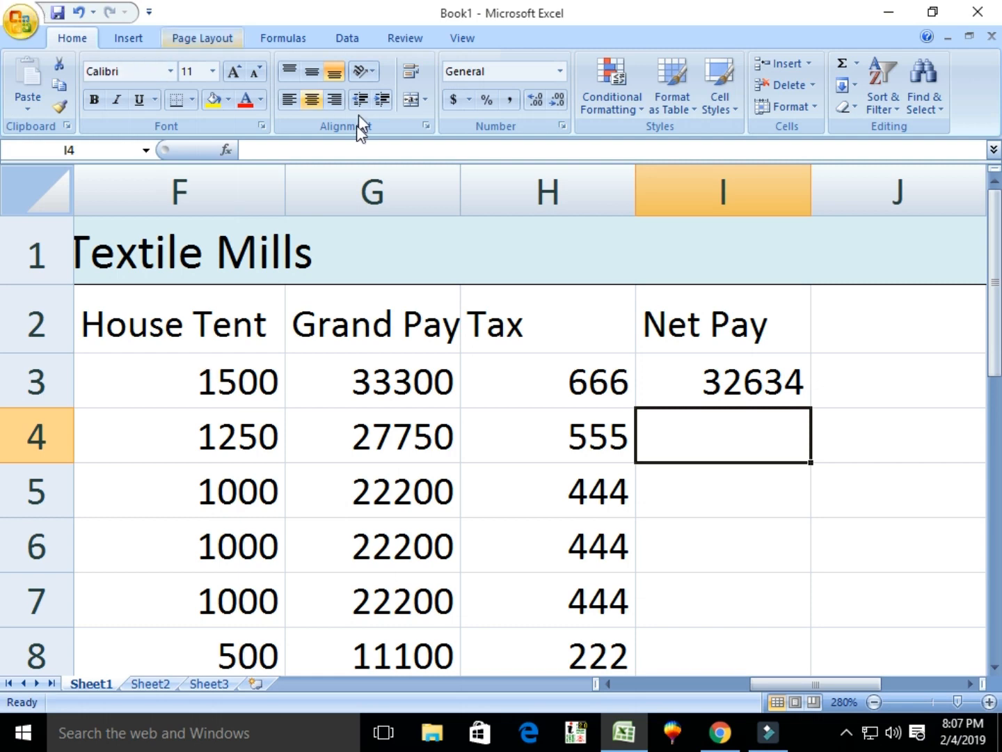
left_click(749, 382)
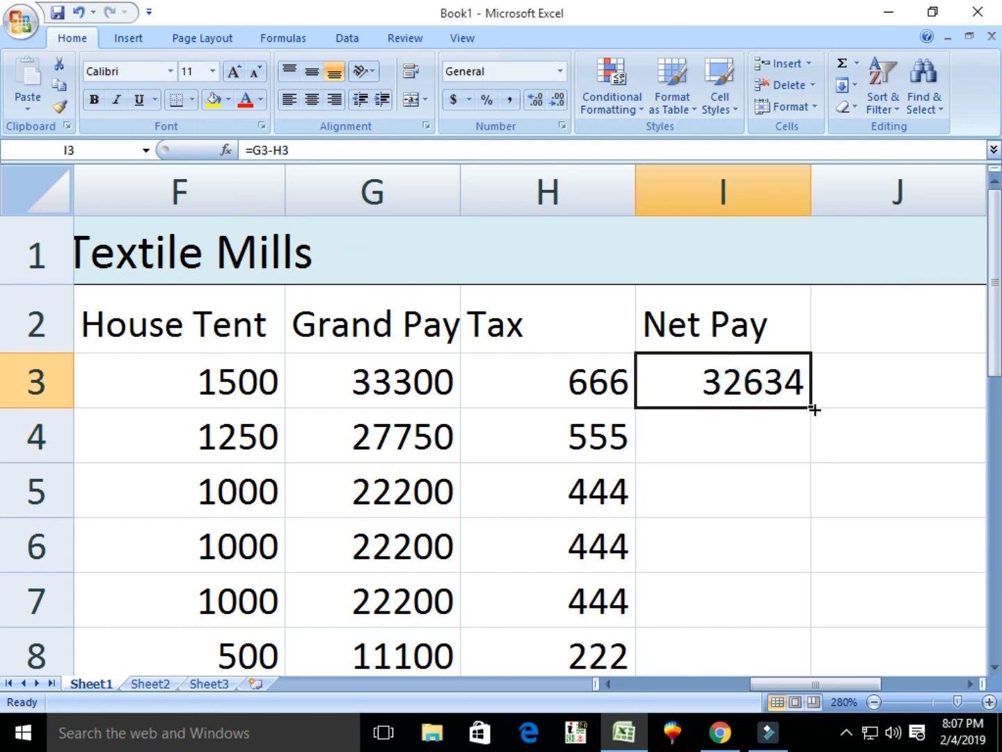
left_click_drag(812, 411, 828, 662)
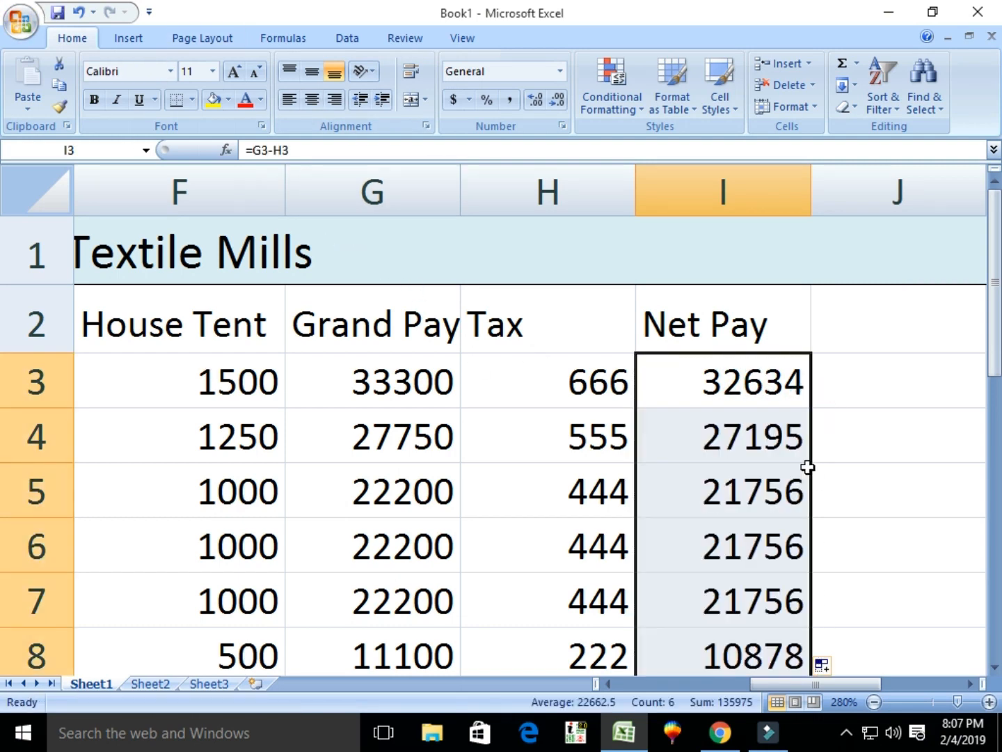
scroll(798, 572, "down", 2)
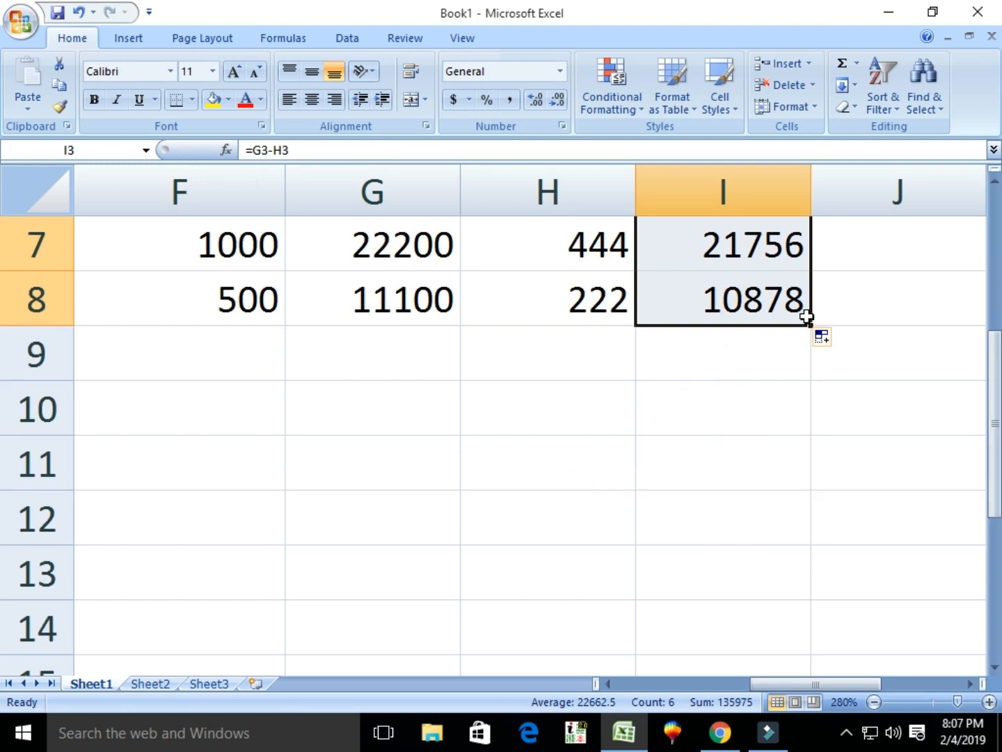
scroll(679, 365, "up", 2)
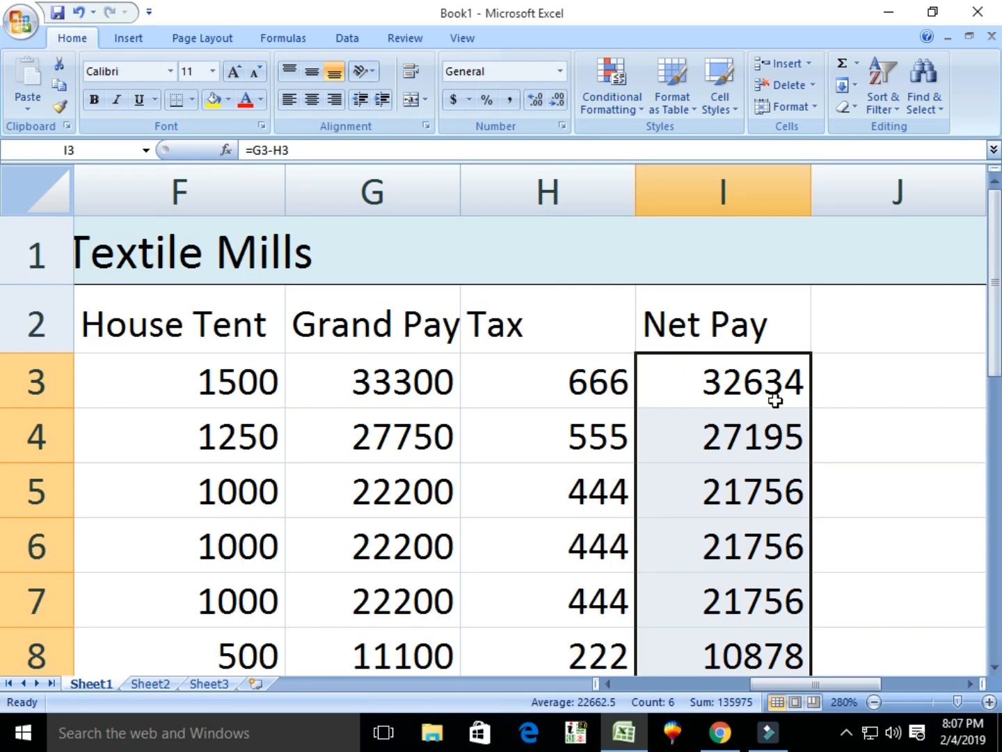
left_click(756, 384)
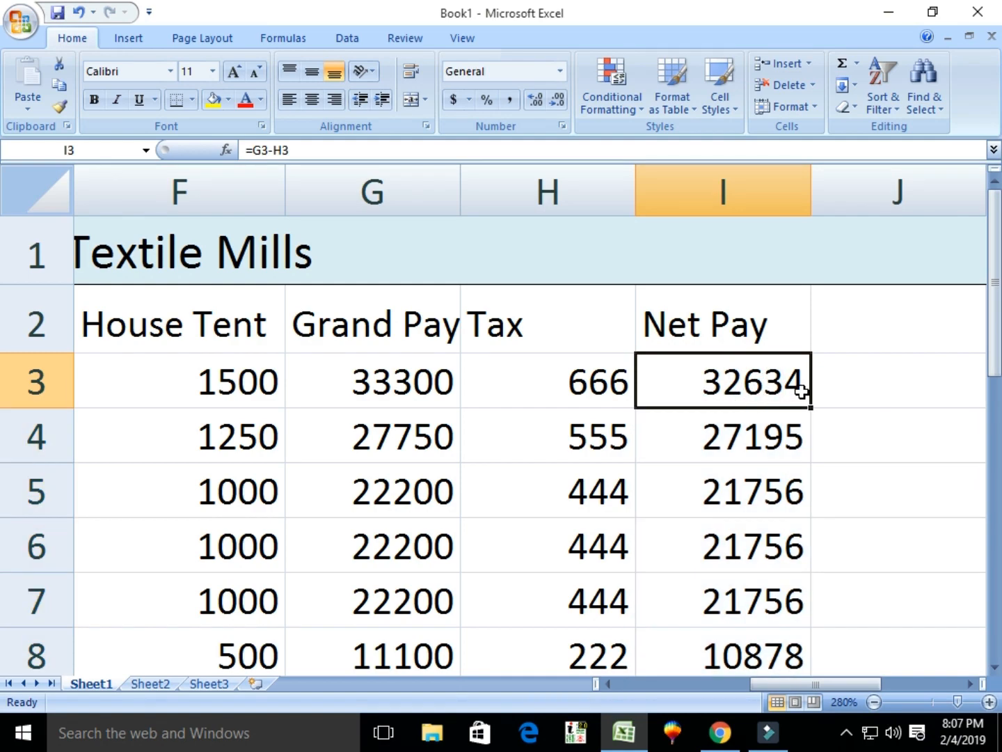
scroll(686, 411, "down", 7, "ctrl")
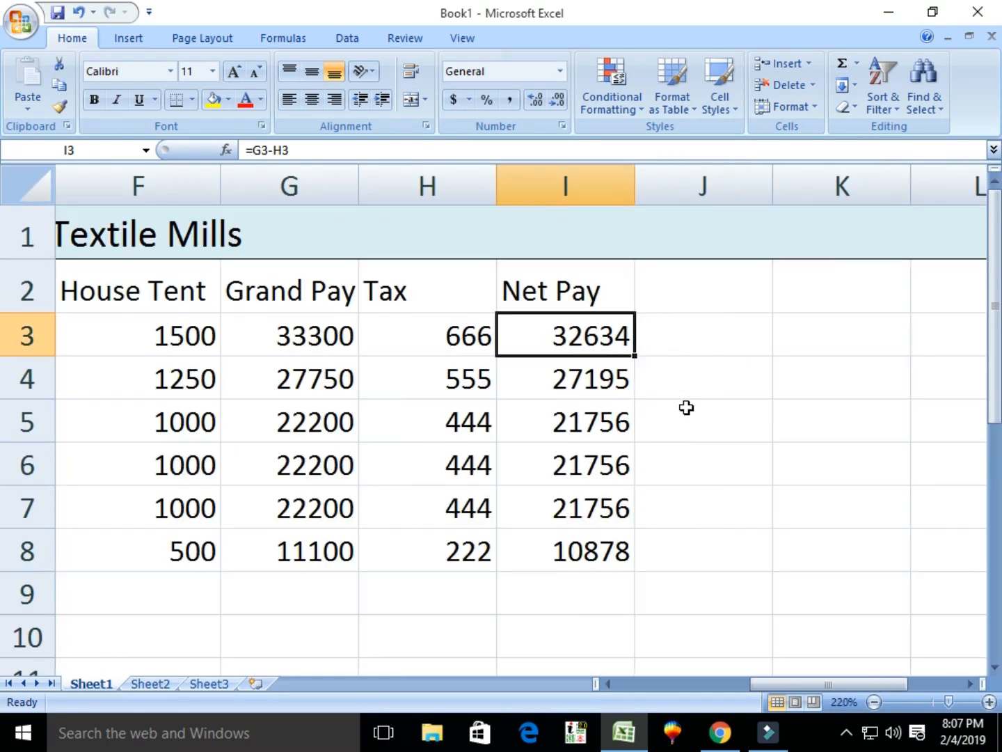
scroll(645, 410, "down", 1, "ctrl")
key("ctrl+Home")
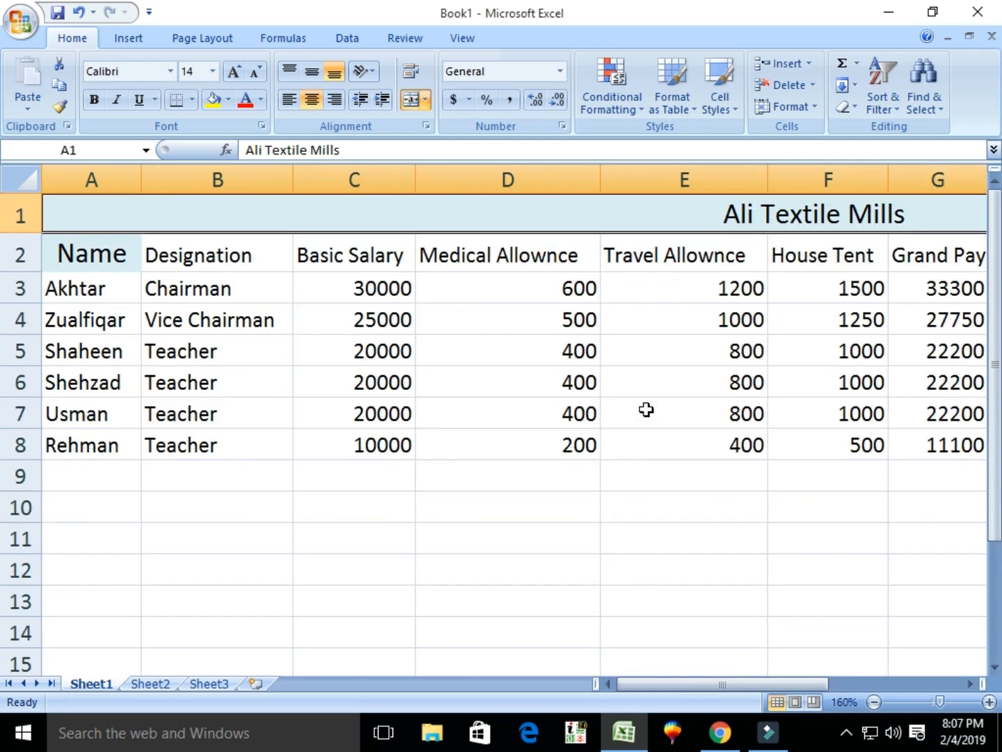
scroll(646, 410, "down", 2, "ctrl")
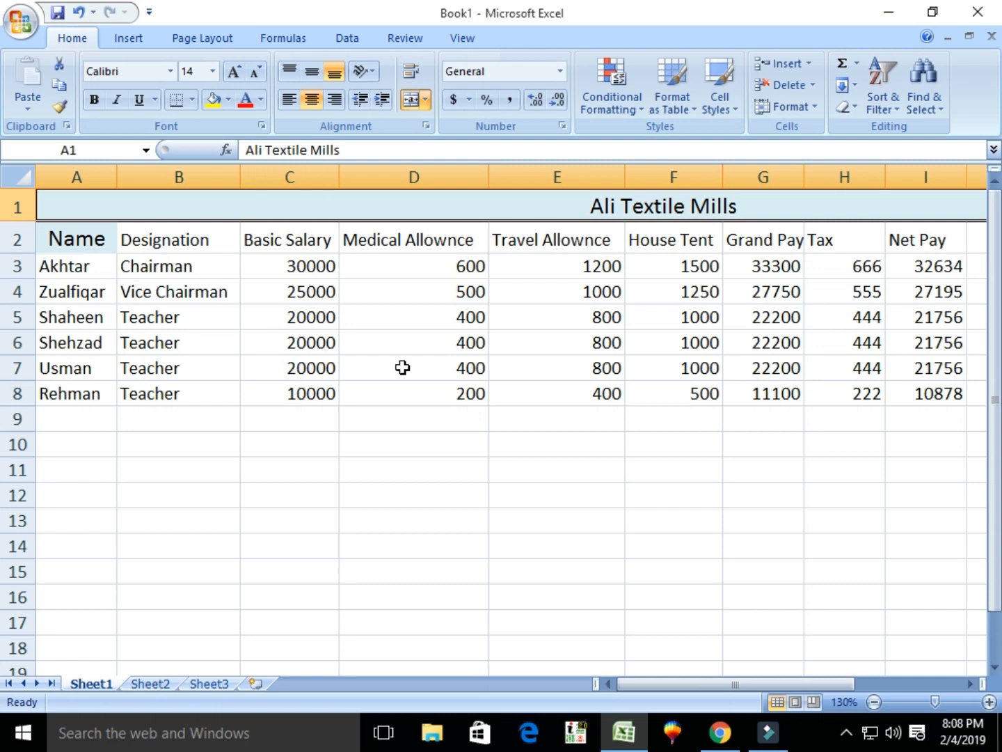
left_click(790, 266)
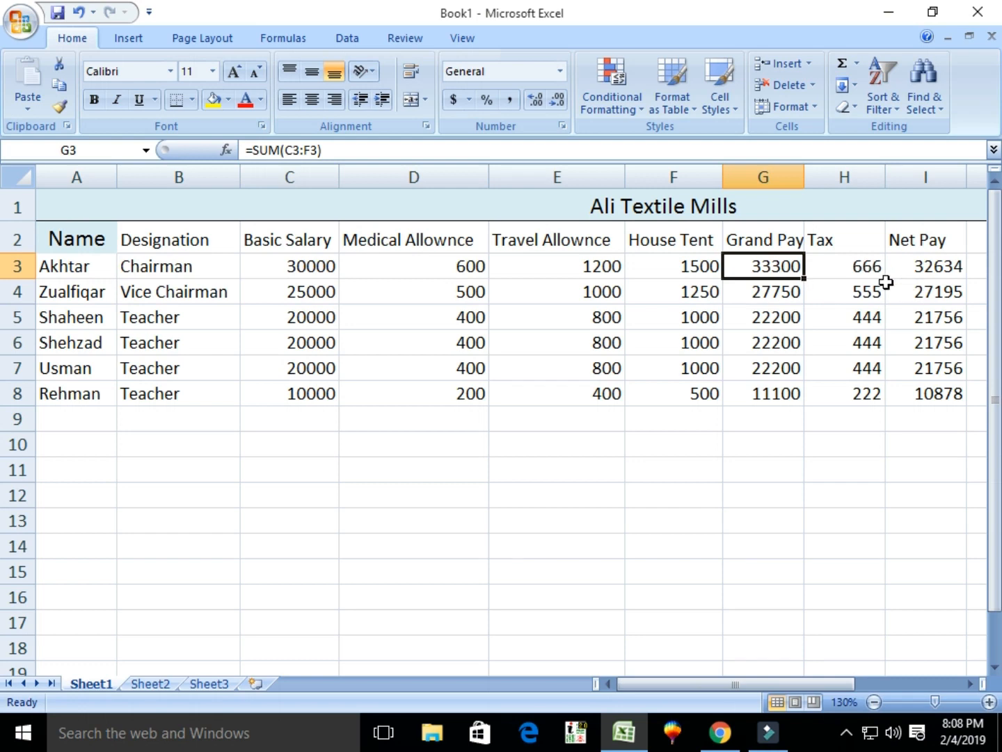
left_click(918, 271)
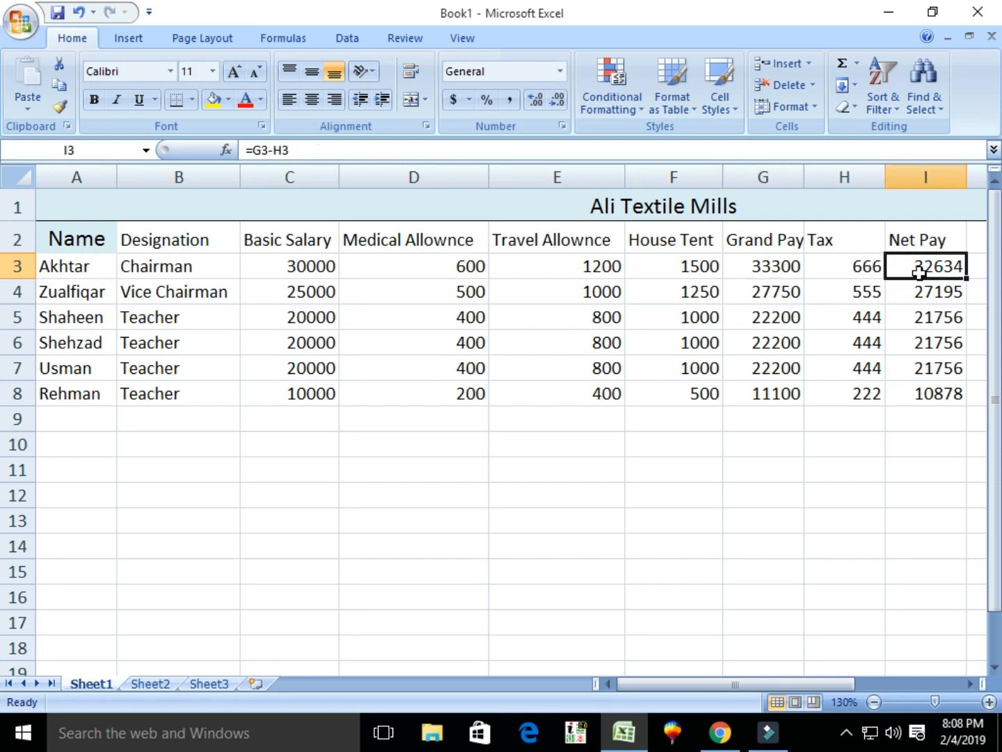